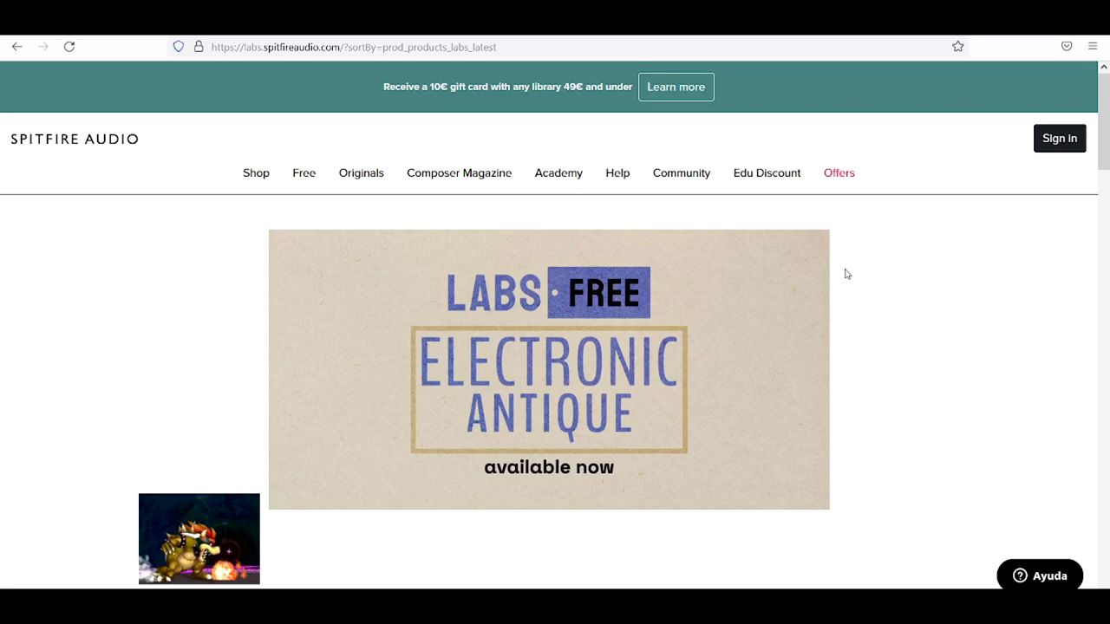
Look over the instrument categories and newest free instruments on the Spitfire Audio LABS page.
scroll(847, 300, "down", 8)
scroll(849, 301, "down", 1)
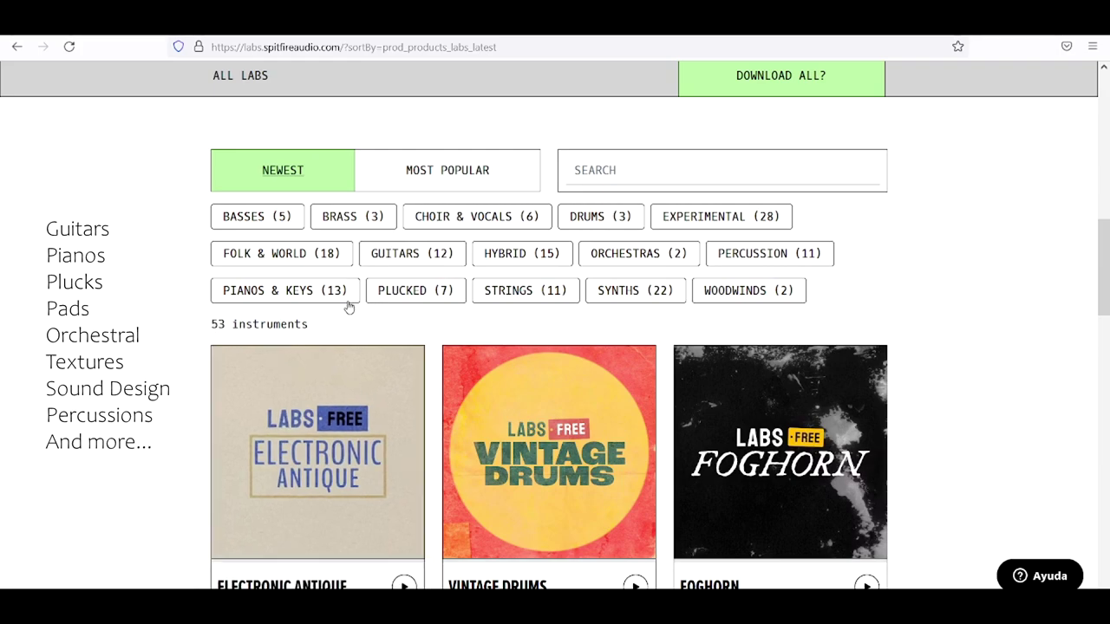
scroll(464, 311, "down", 1)
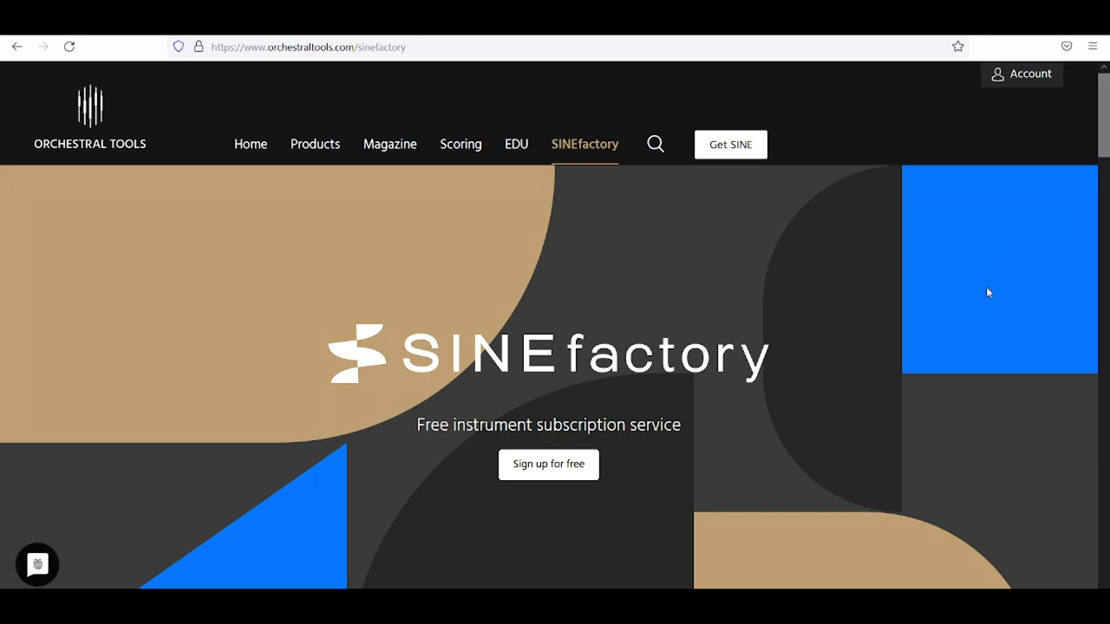
Look through the free instruments offered on the Orchestral Tools SINEfactory page.
scroll(548, 332, "down", 2)
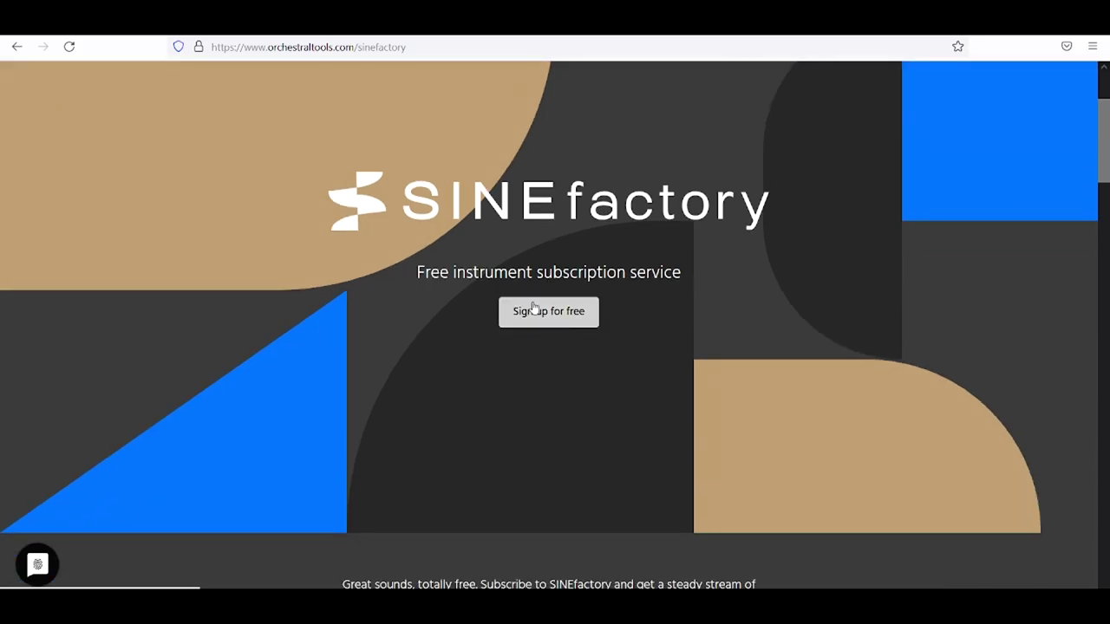
scroll(631, 315, "down", 18)
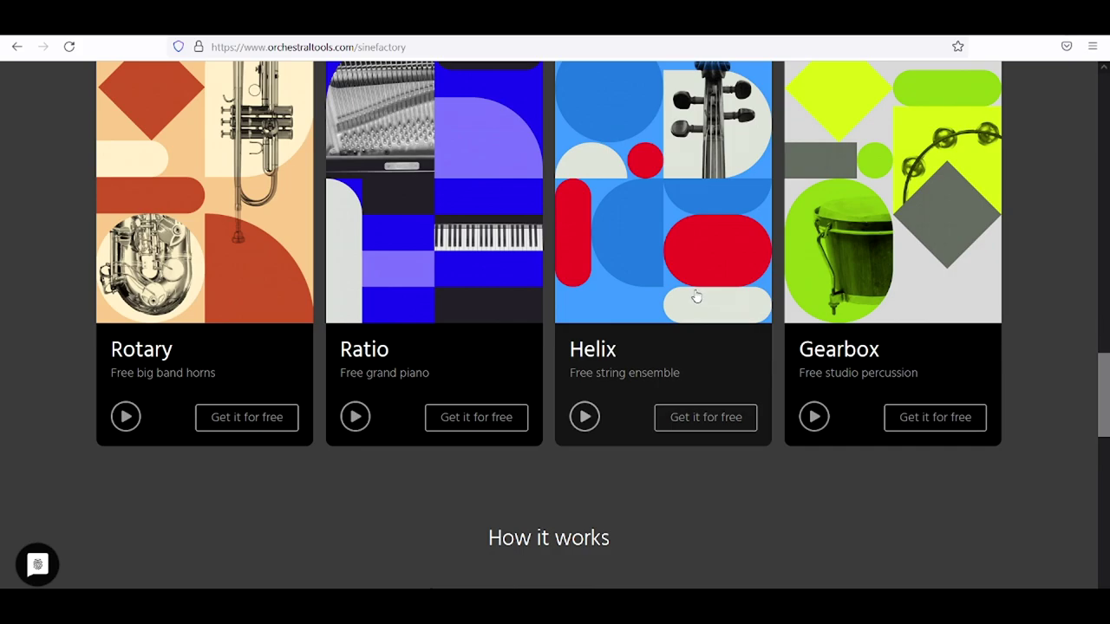
scroll(612, 315, "up", 5)
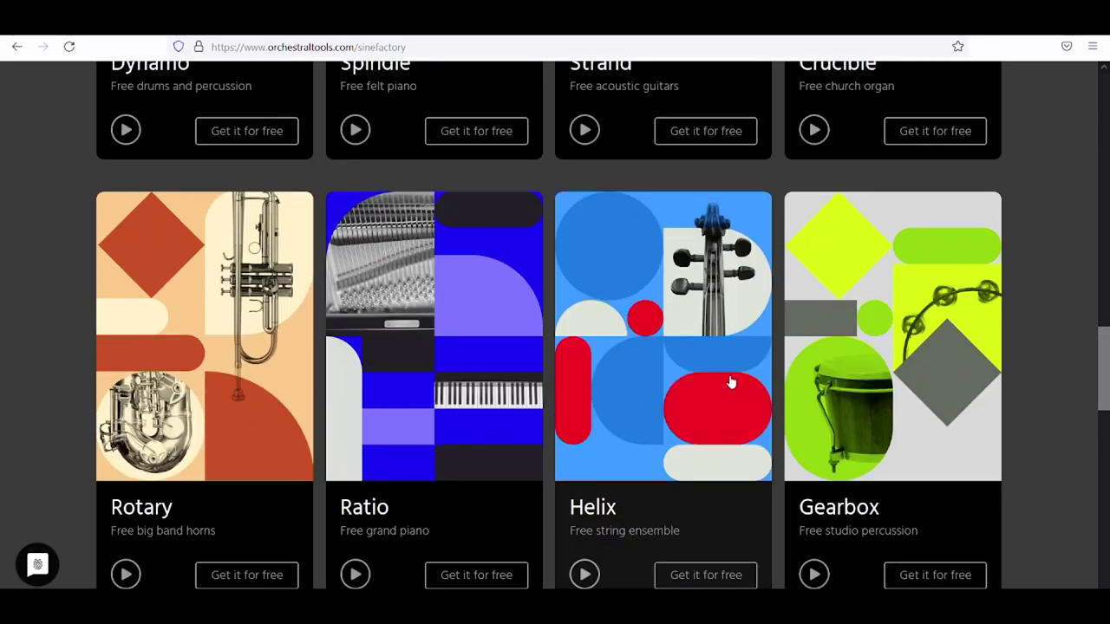
scroll(664, 373, "up", 3)
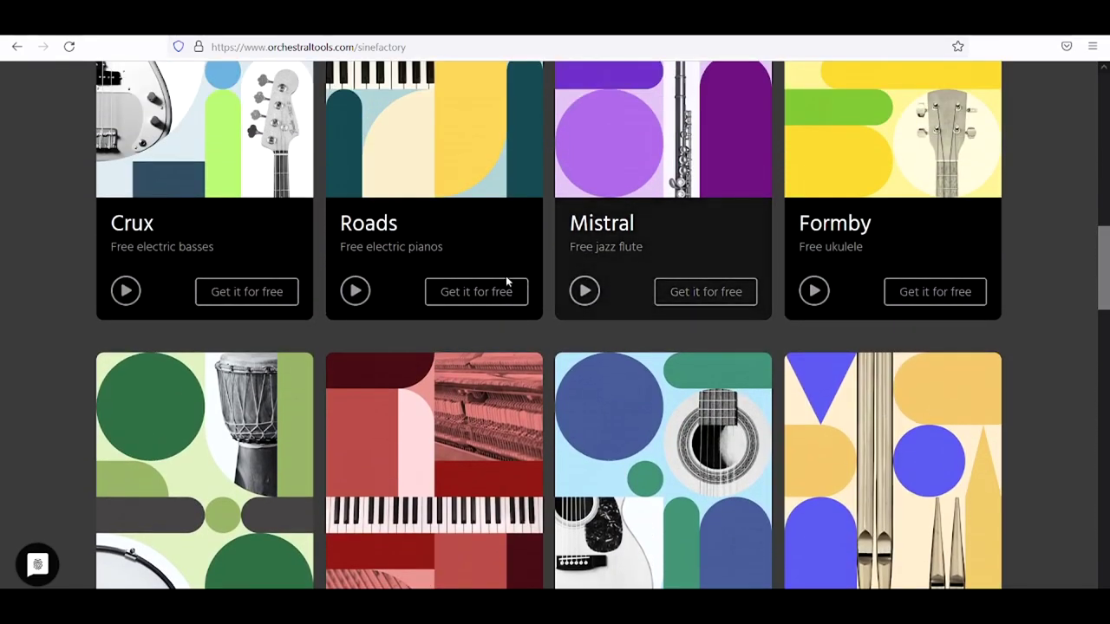
scroll(947, 283, "up", 3)
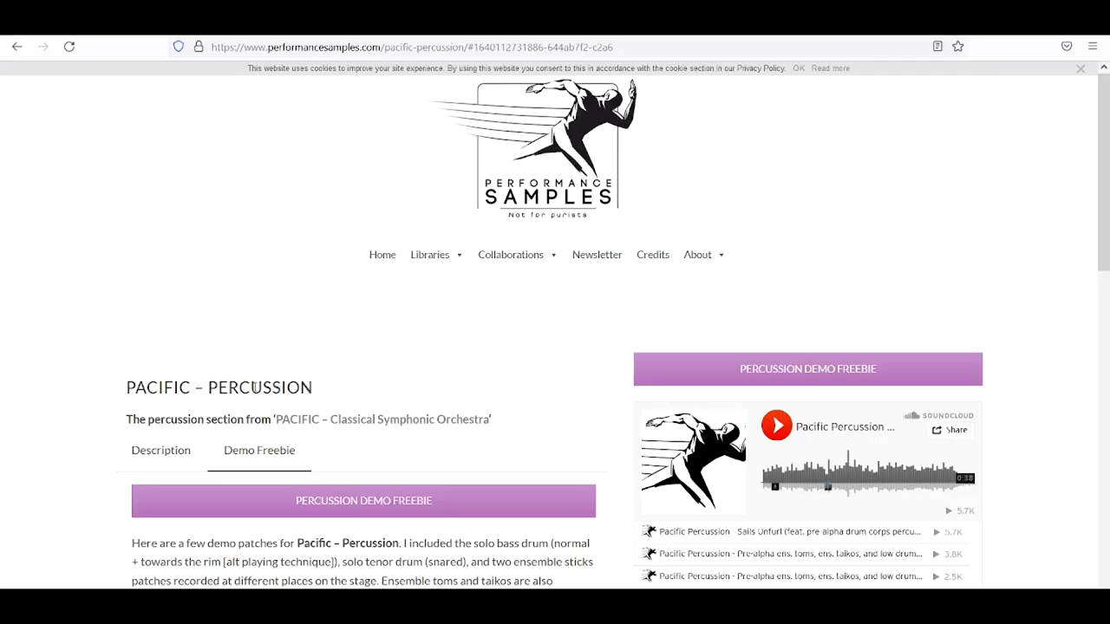
Find the freebies among the Performance Samples libraries and open the Pacific – Percussion Demo Freebie page.
mouse_move(444, 260)
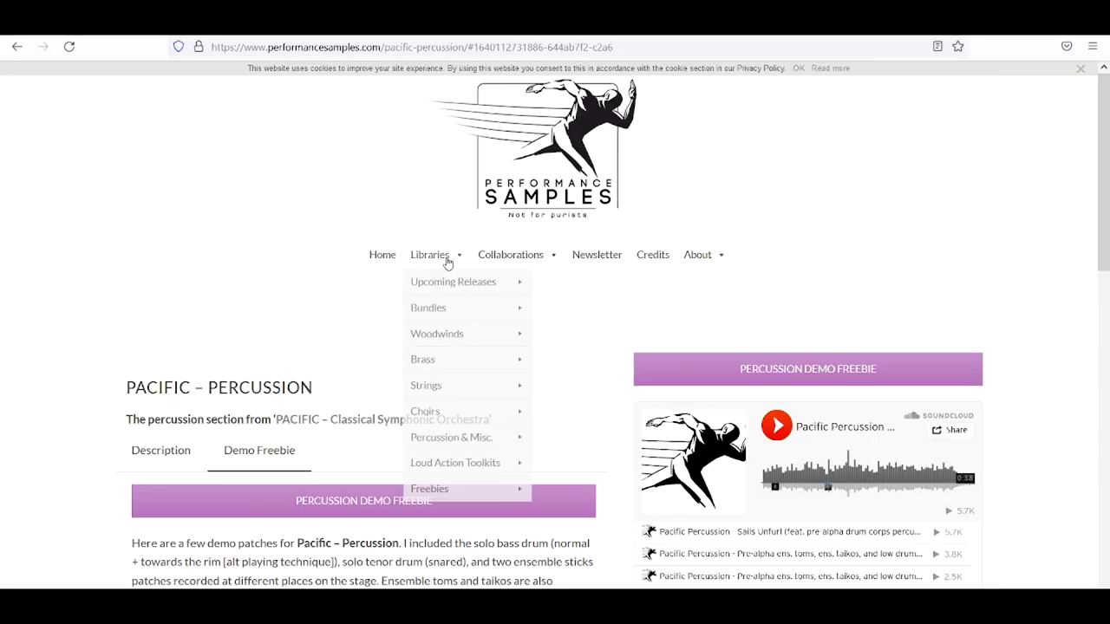
mouse_move(455, 492)
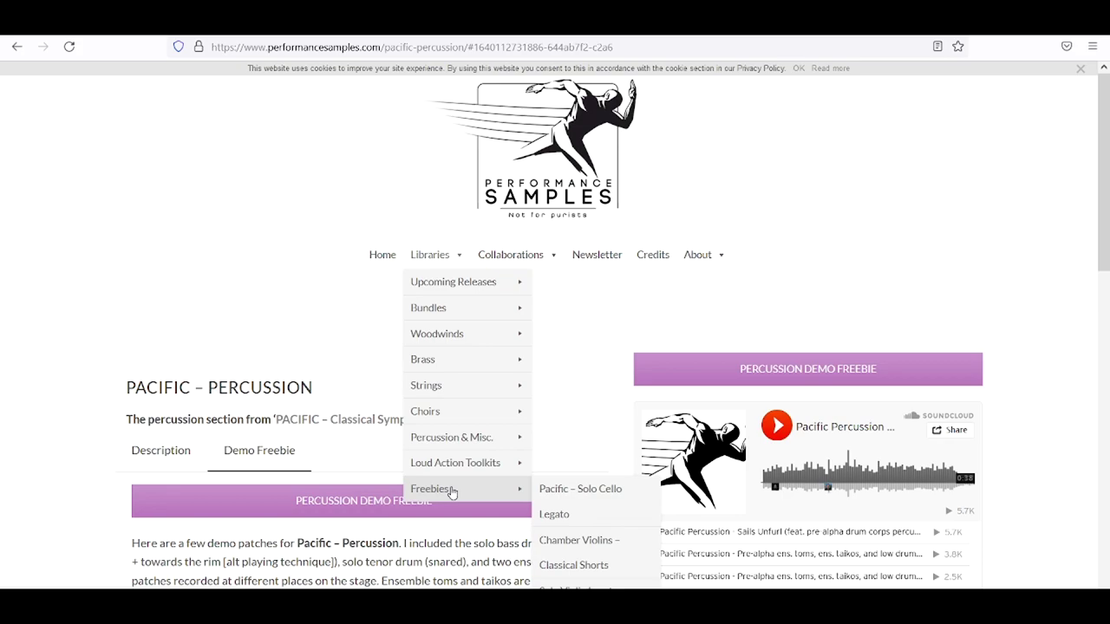
scroll(546, 490, "down", 3)
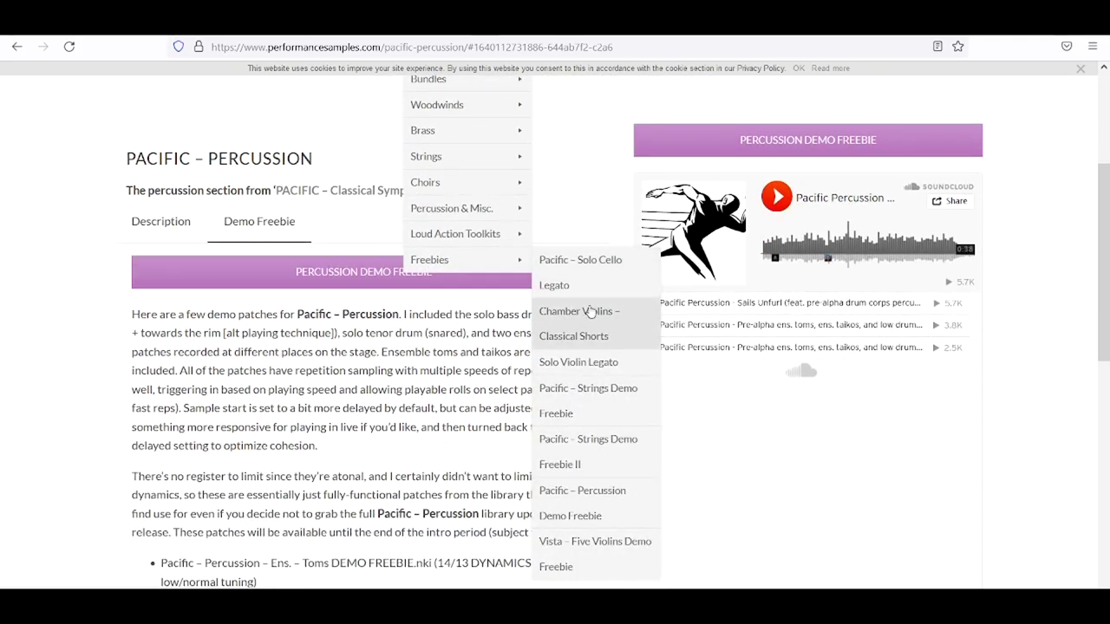
left_click(582, 503)
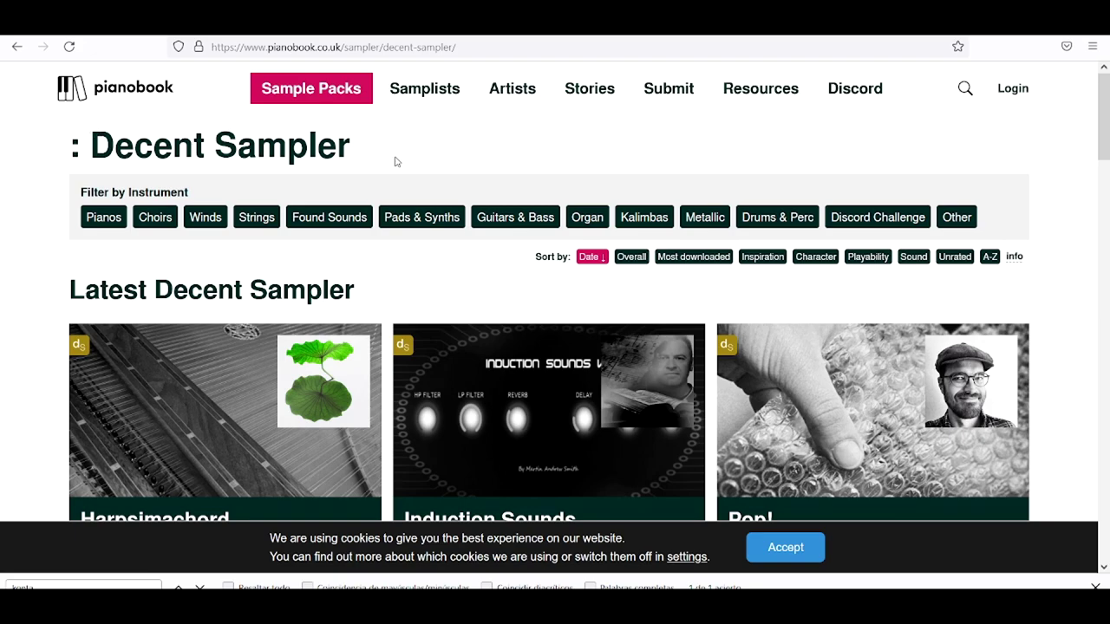
Look over the latest Decent Sampler packs on Pianobook.
scroll(510, 236, "down", 3)
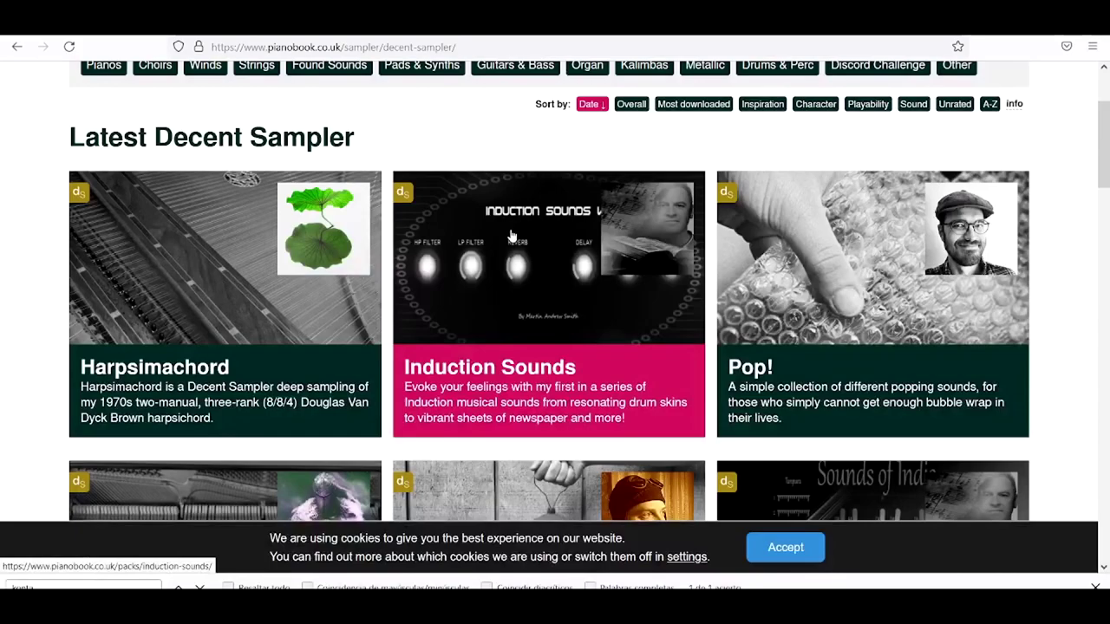
scroll(511, 236, "up", 3)
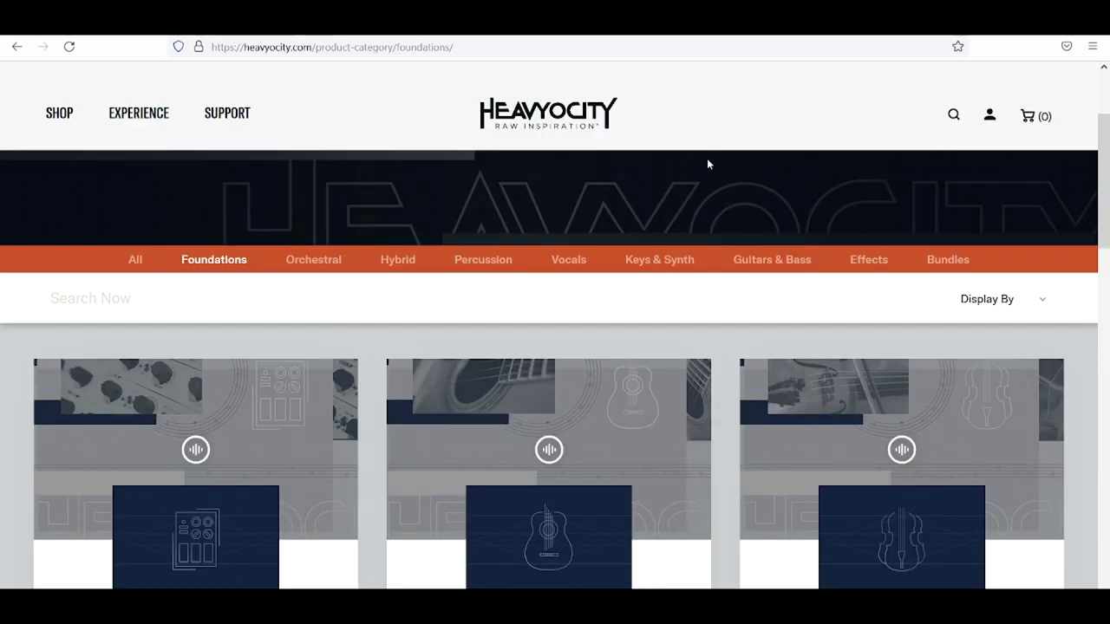
Open the Foundations category in the Heavyocity shop and look through its free Kontakt Player instruments.
left_click(57, 118)
left_click(168, 331)
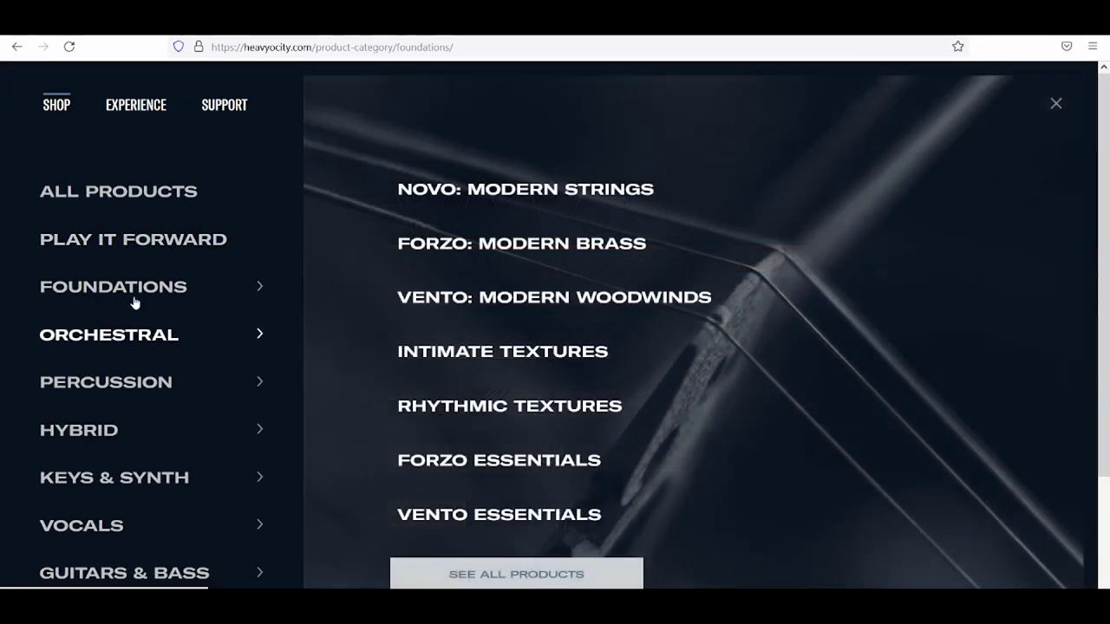
left_click(134, 299)
scroll(590, 327, "down", 5)
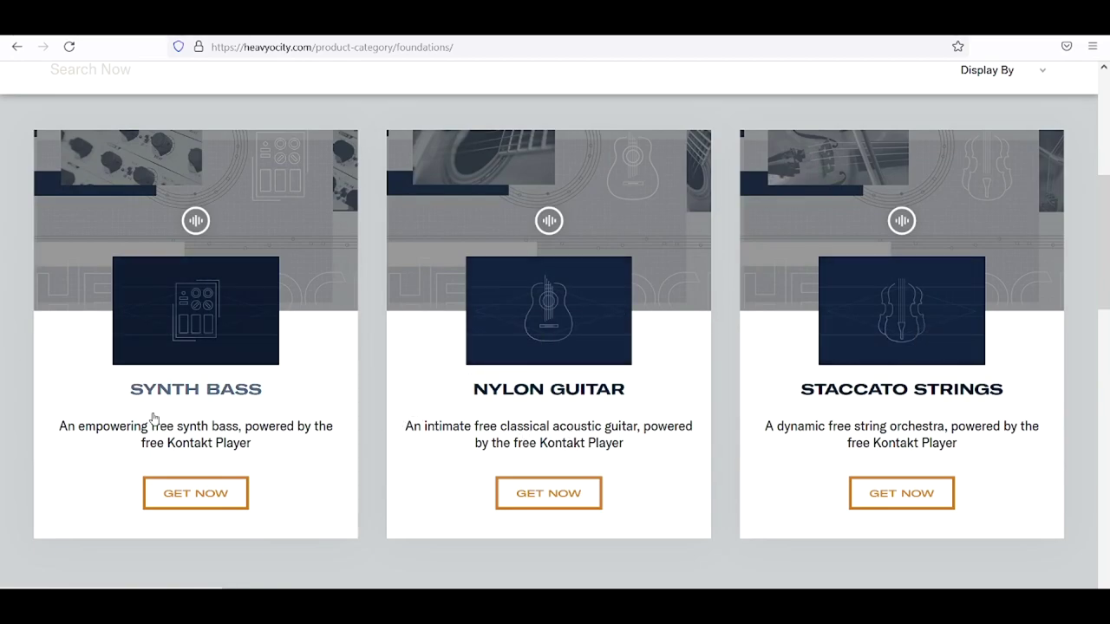
scroll(579, 374, "down", 4)
scroll(578, 374, "down", 1)
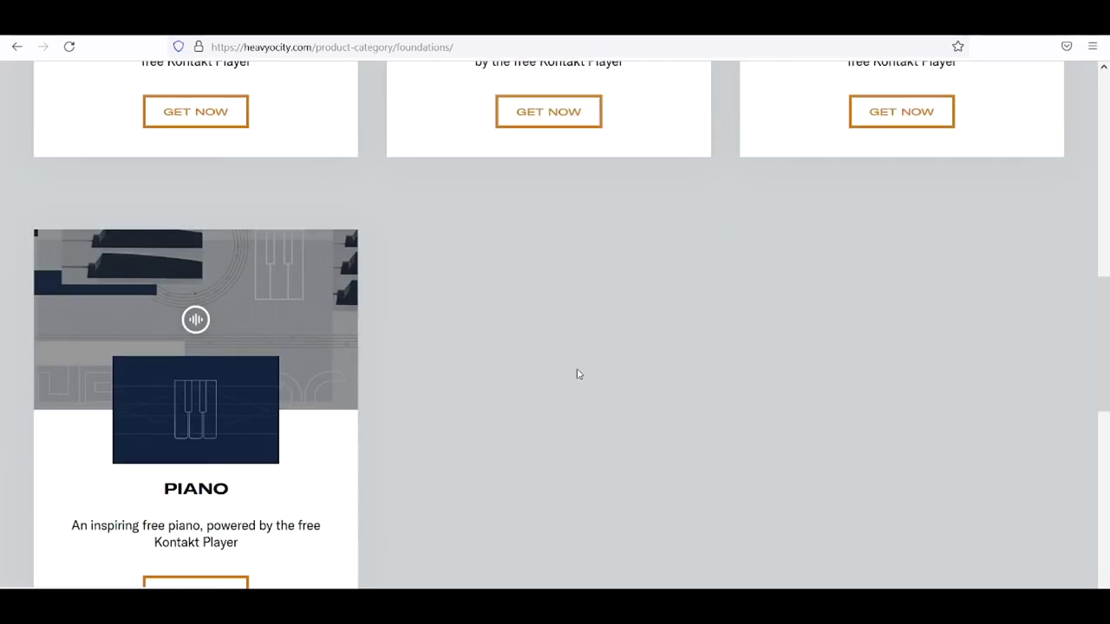
scroll(769, 371, "up", 3)
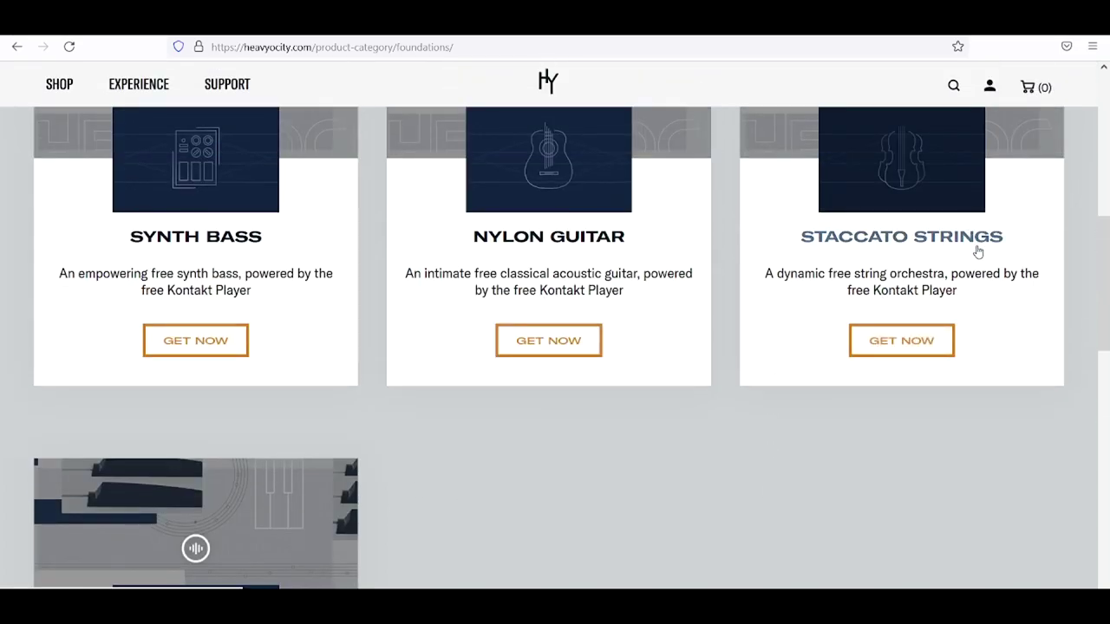
scroll(466, 287, "up", 2)
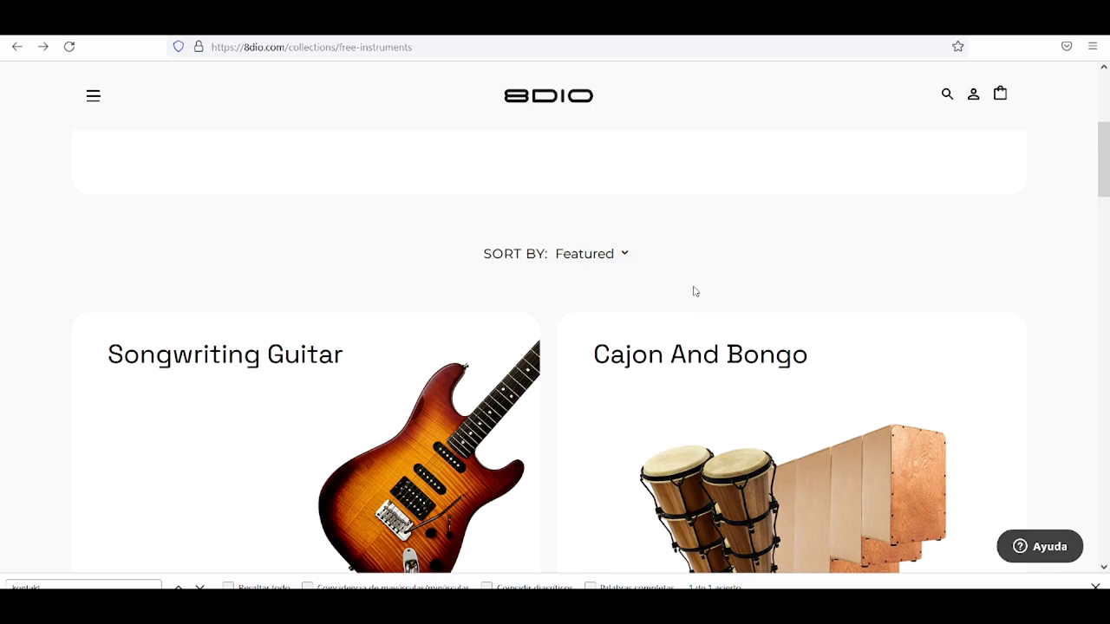
Look through the free instruments collection on the 8Dio site.
scroll(699, 302, "down", 7)
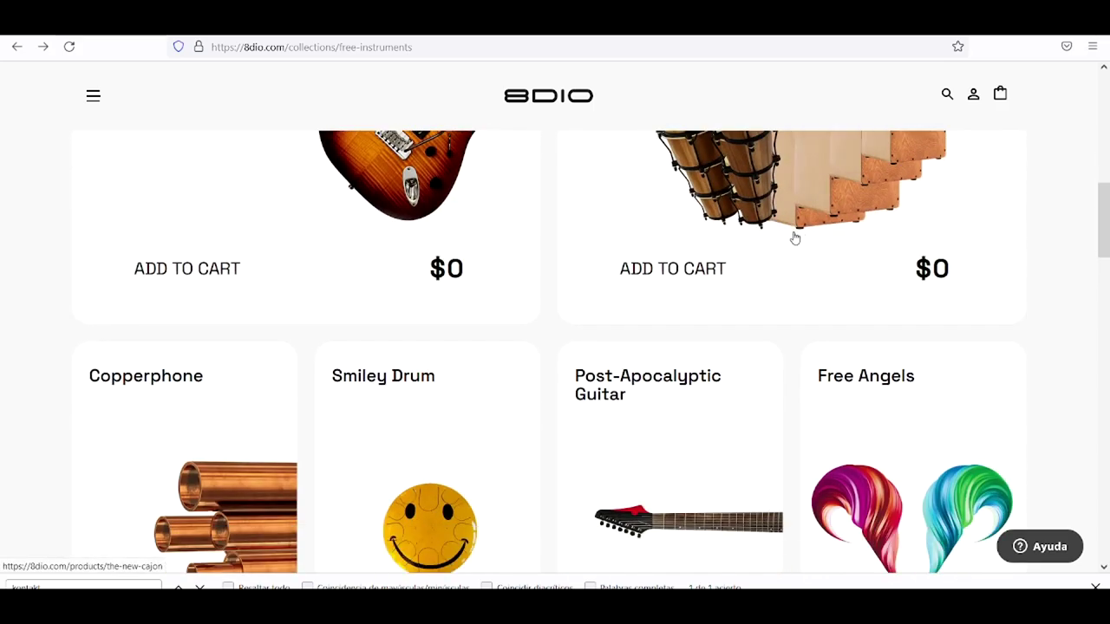
scroll(790, 238, "down", 2)
scroll(789, 240, "up", 5)
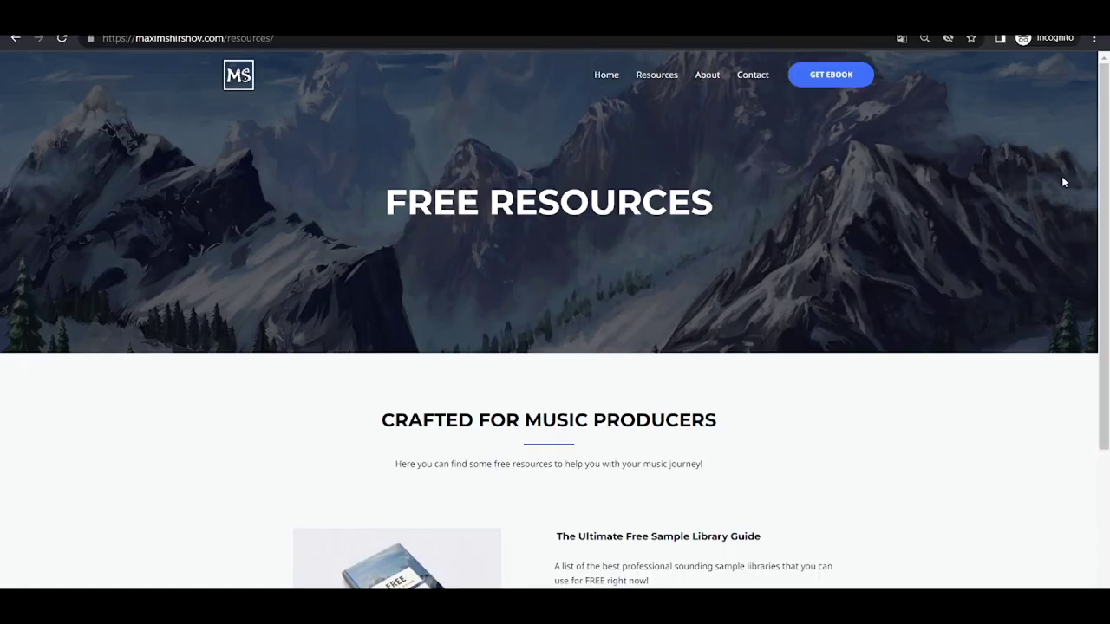
Look over the Free Resources page and open the download form for The Ultimate Free Sample Library Guide.
scroll(959, 208, "down", 2)
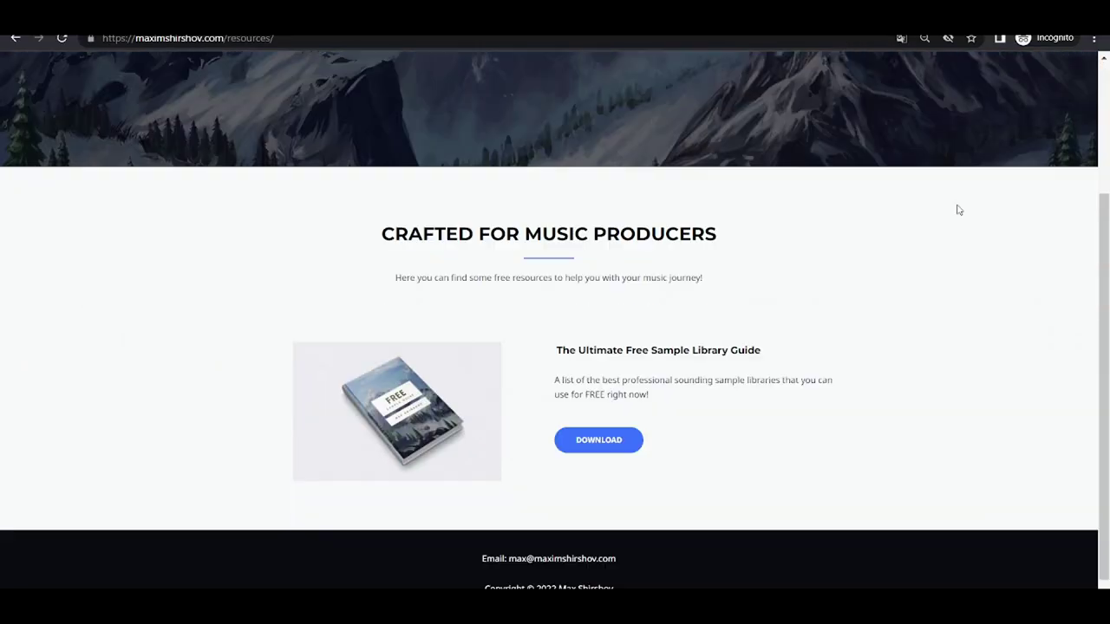
scroll(970, 187, "up", 1)
scroll(970, 184, "up", 2)
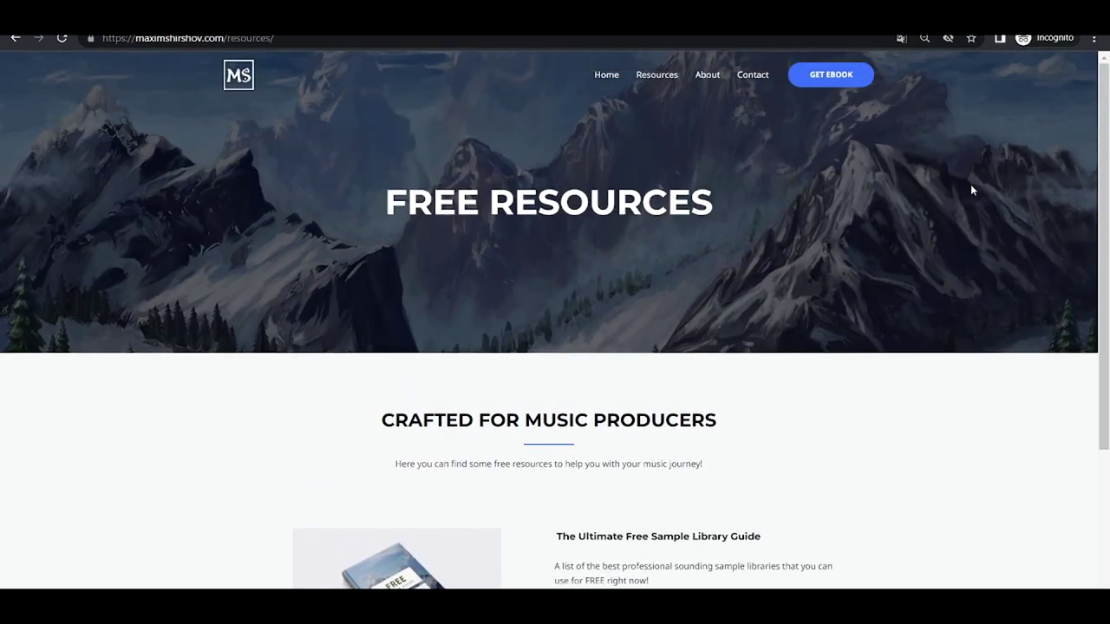
scroll(780, 286, "down", 2)
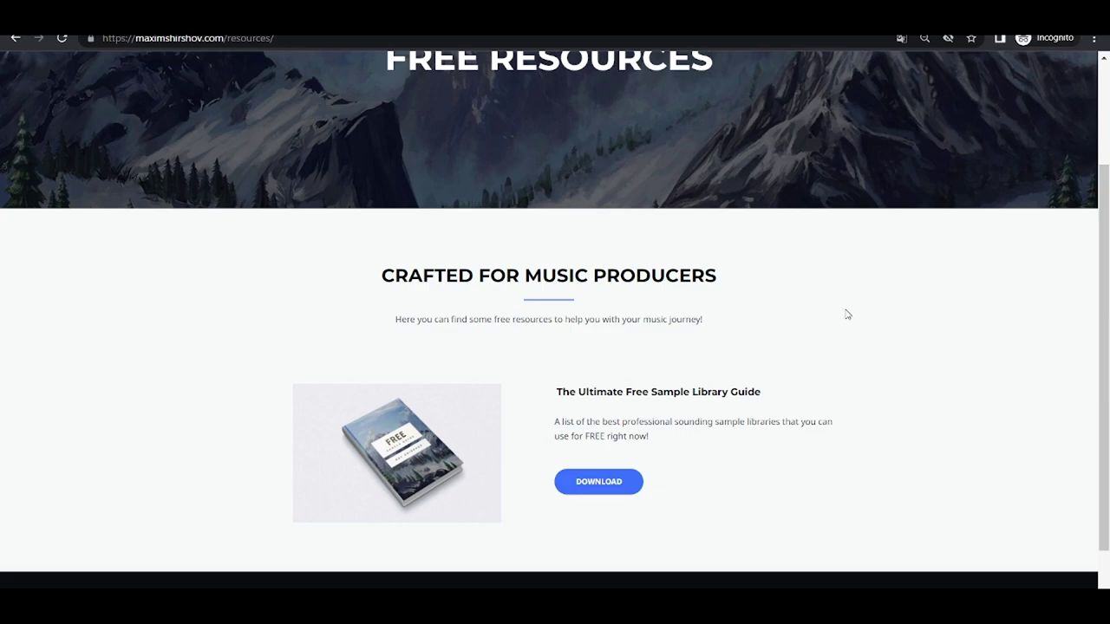
left_click(599, 485)
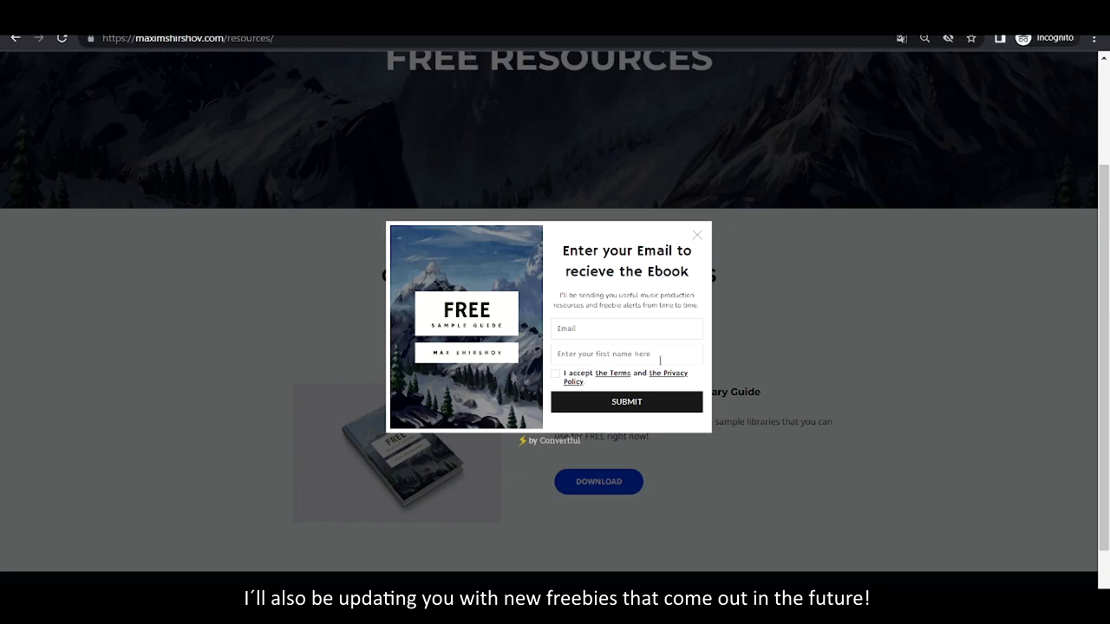
left_click(878, 341)
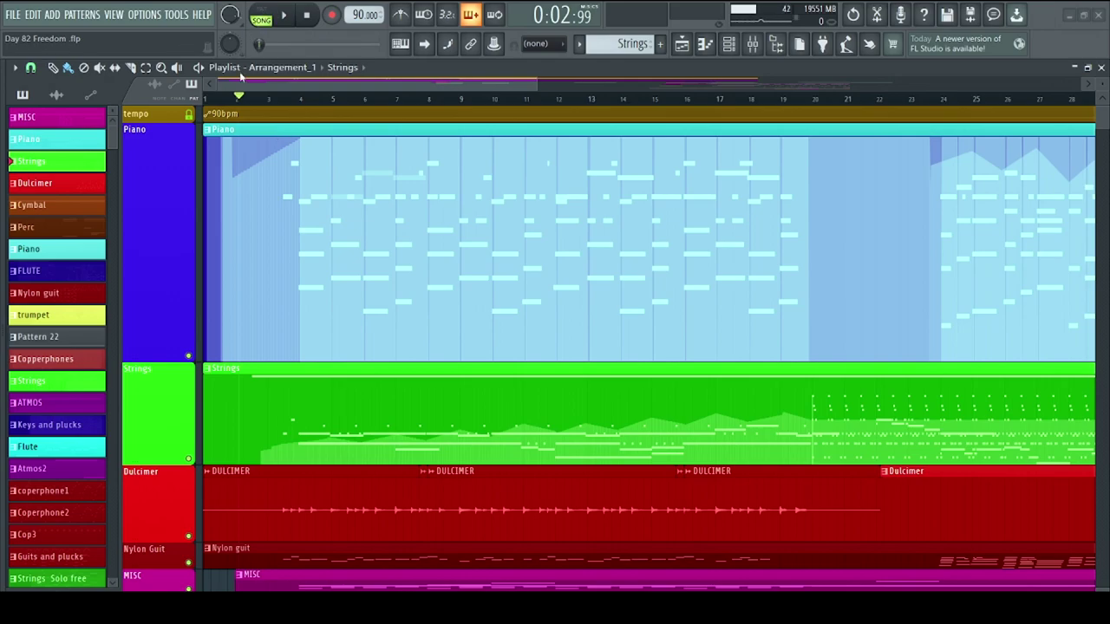
In FL Studio, play the arrangement from about bar 3 and reduce the heights of the Piano and Dulcimer playlist tracks.
left_click(263, 98)
scroll(615, 185, "down", 3)
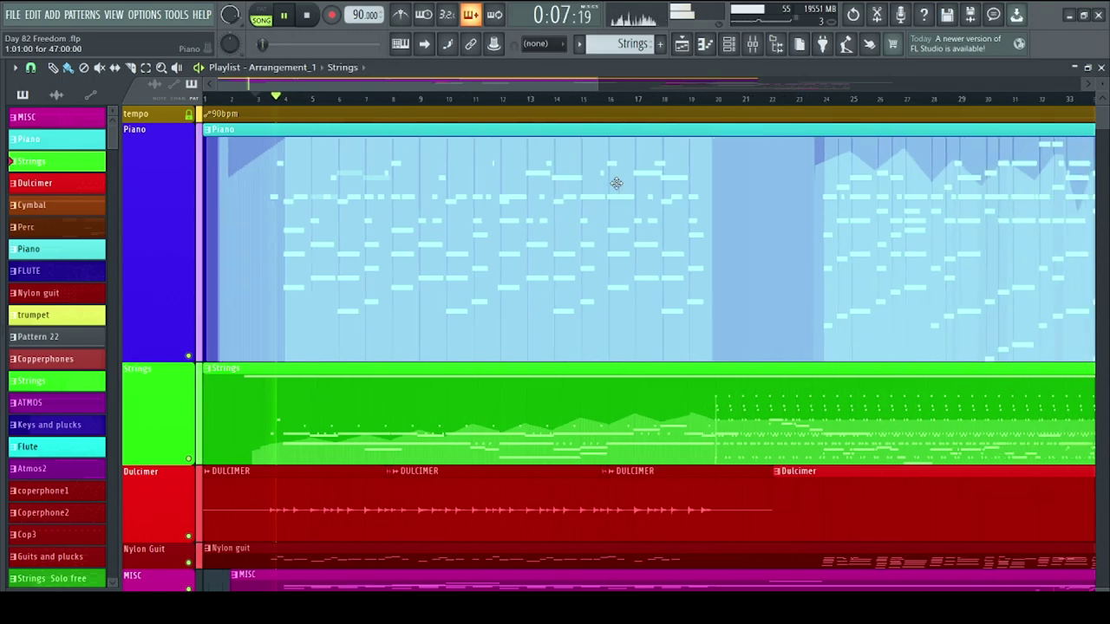
scroll(632, 216, "down", 2)
scroll(632, 216, "up", 2)
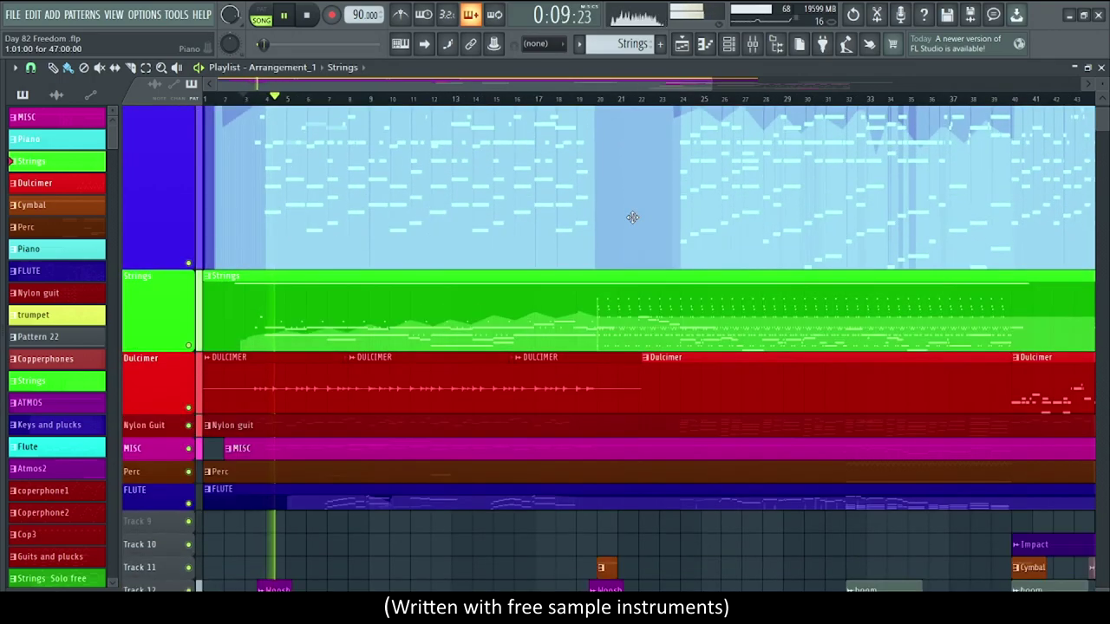
scroll(616, 216, "down", 2)
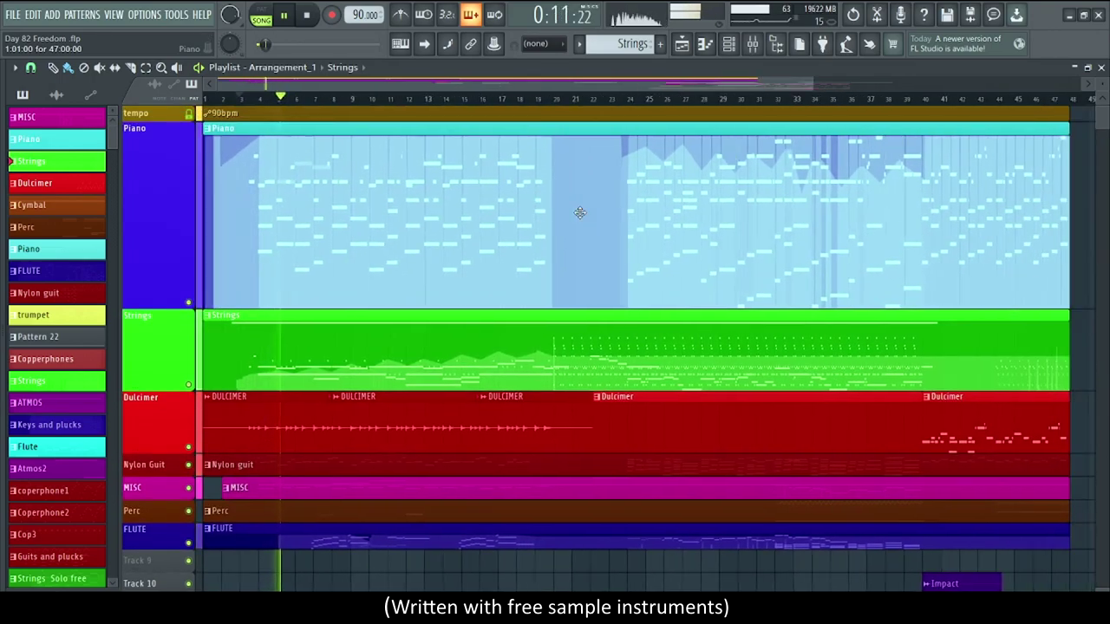
left_click_drag(151, 302, 154, 251)
mouse_move(140, 401)
left_mouse_down()
mouse_move(141, 434)
mouse_move(141, 392)
left_mouse_up()
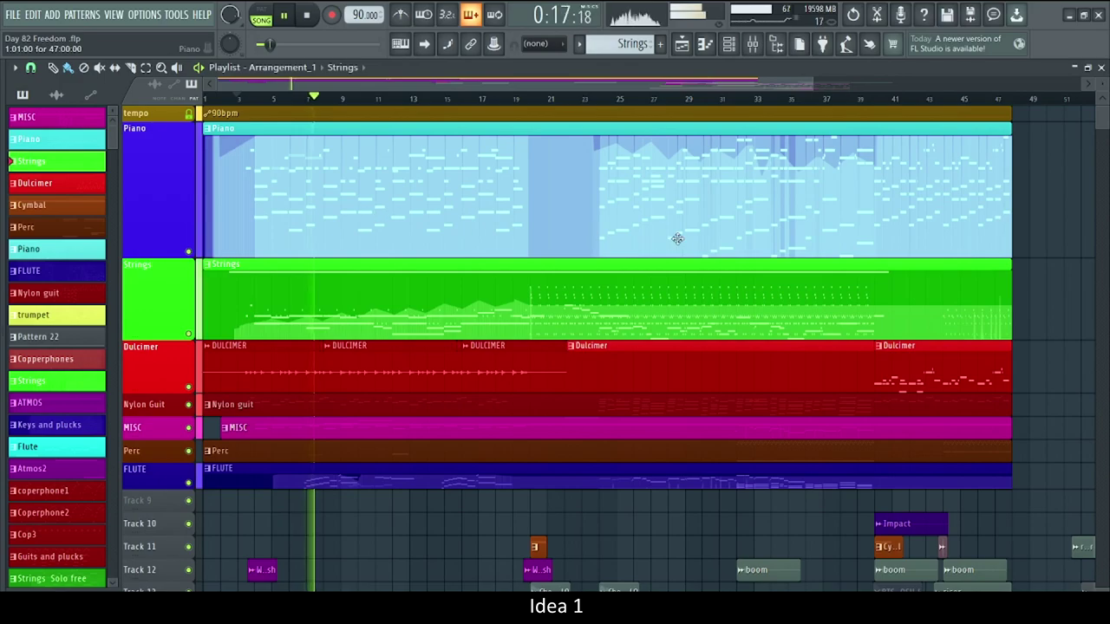
Open the Piano pattern in the piano roll and examine its chord and melody notes around bars 9 to 17.
left_click(428, 203)
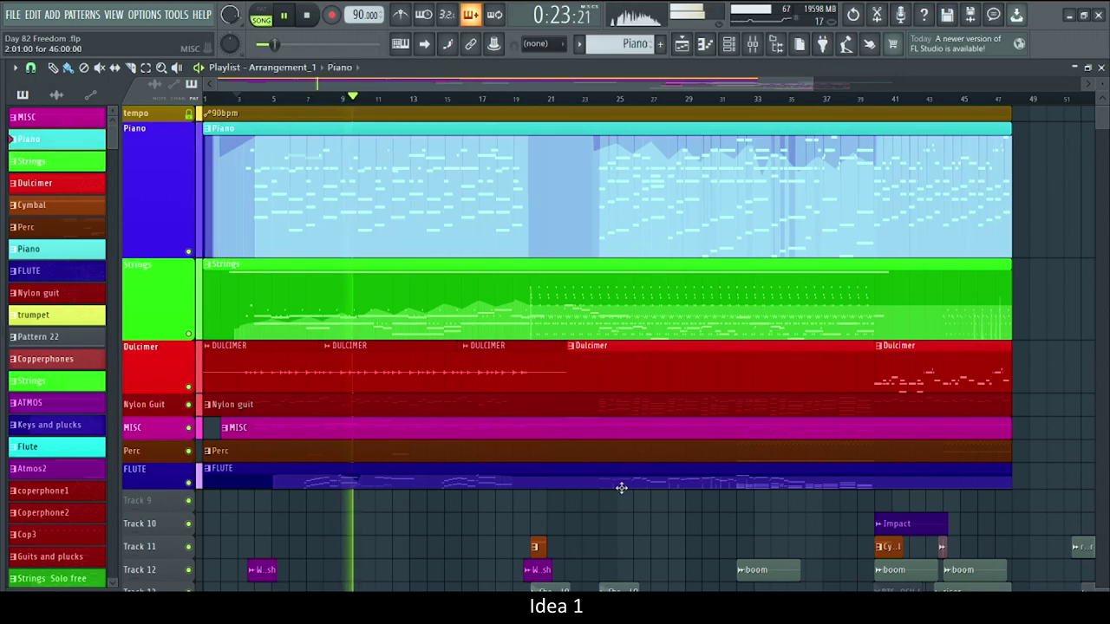
key("F7")
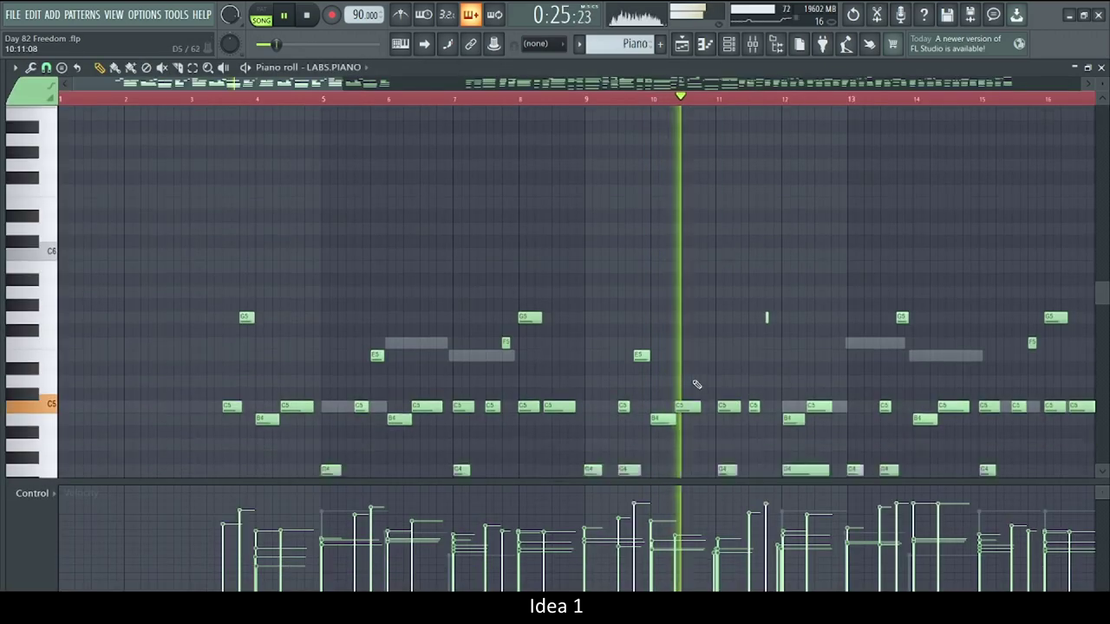
scroll(606, 347, "up", 4)
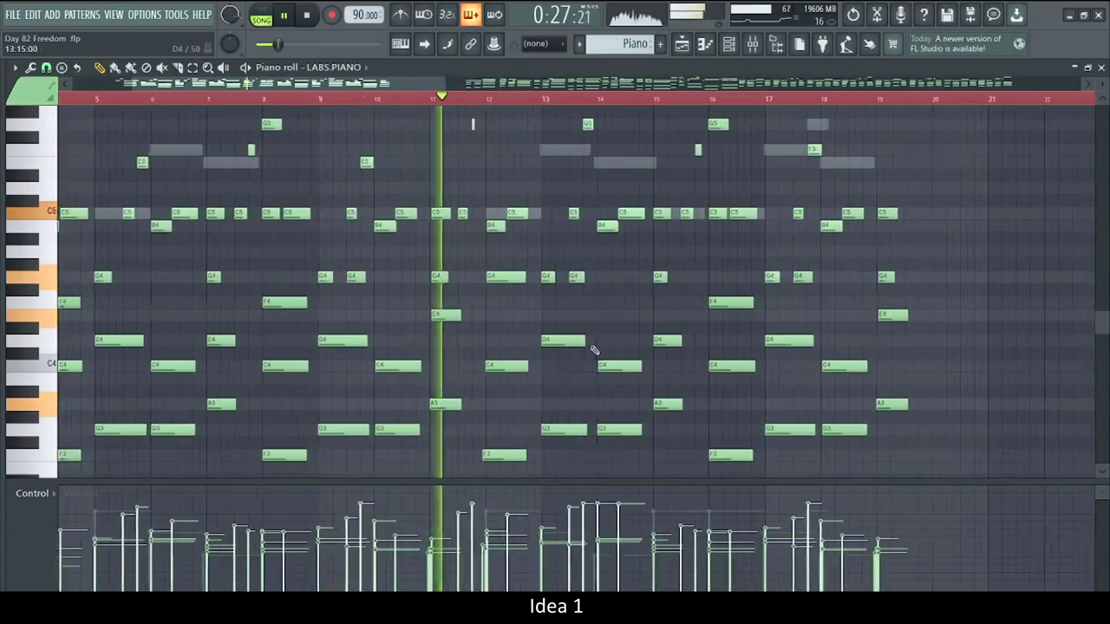
scroll(529, 351, "up", 2)
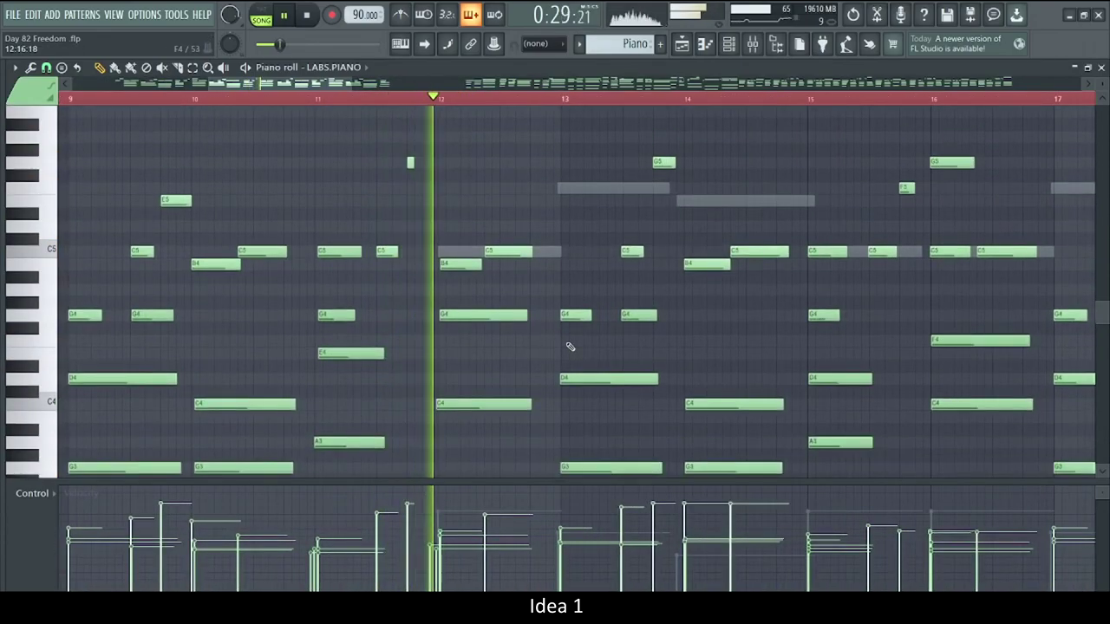
scroll(589, 340, "down", 2)
scroll(702, 332, "up", 2)
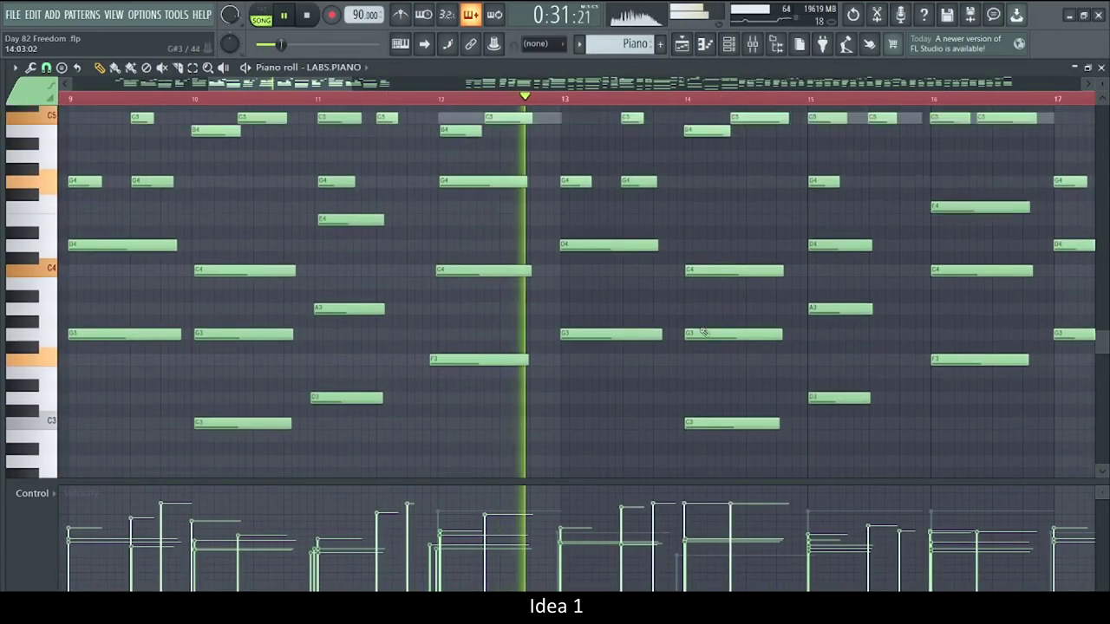
scroll(704, 332, "up", 1)
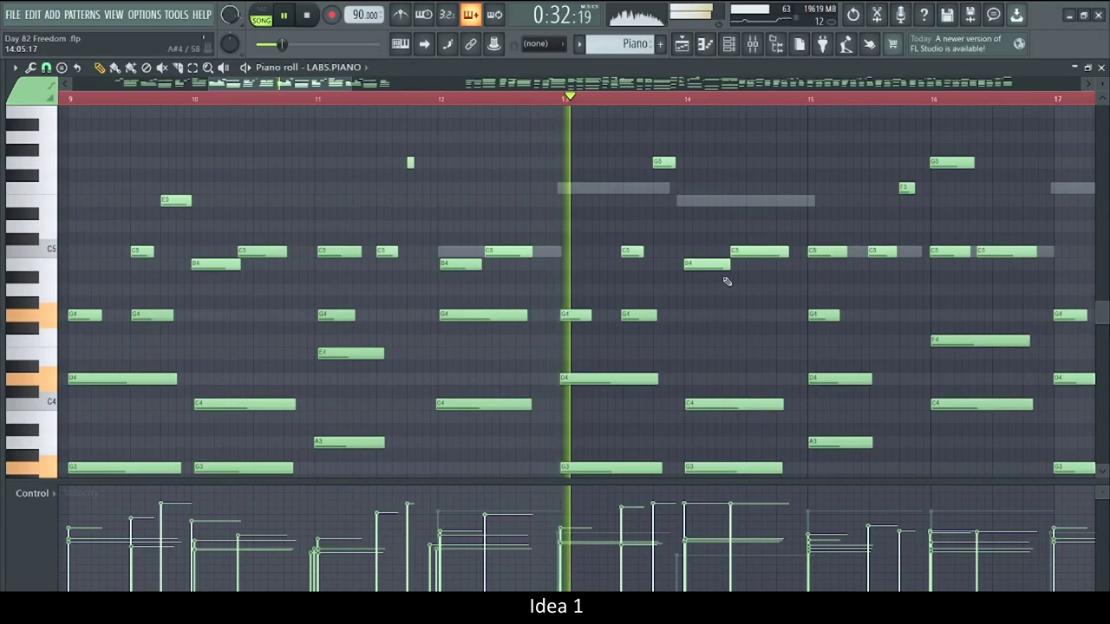
Open the FLUTE pattern from the playlist in the piano roll and examine the melodica notes around bars 15 to 19.
left_click(682, 46)
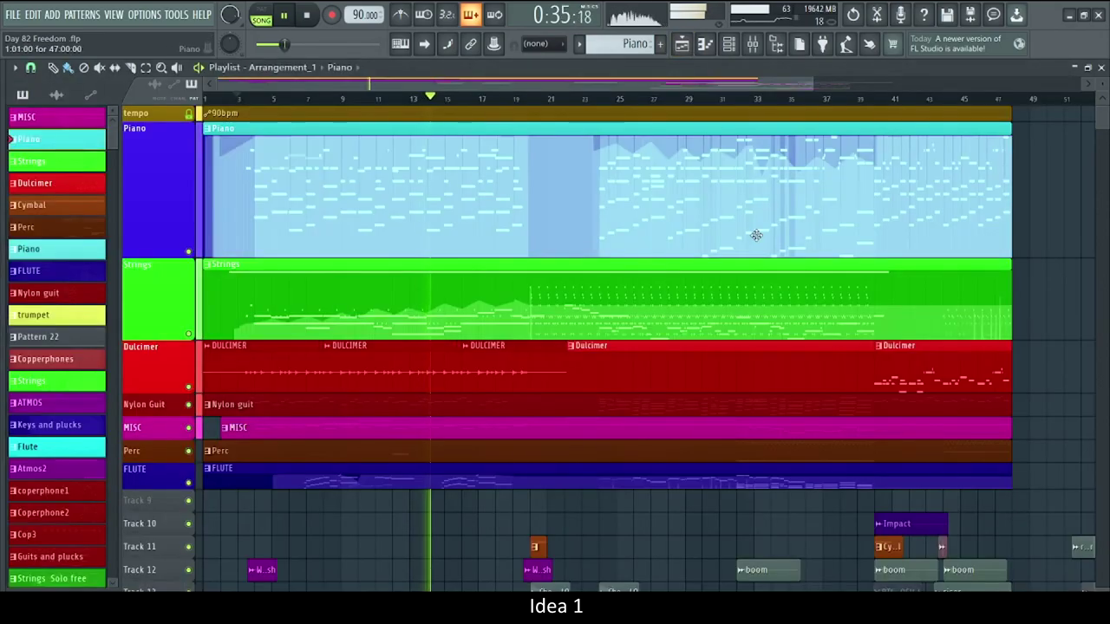
double_click(478, 483)
scroll(497, 329, "up", 6)
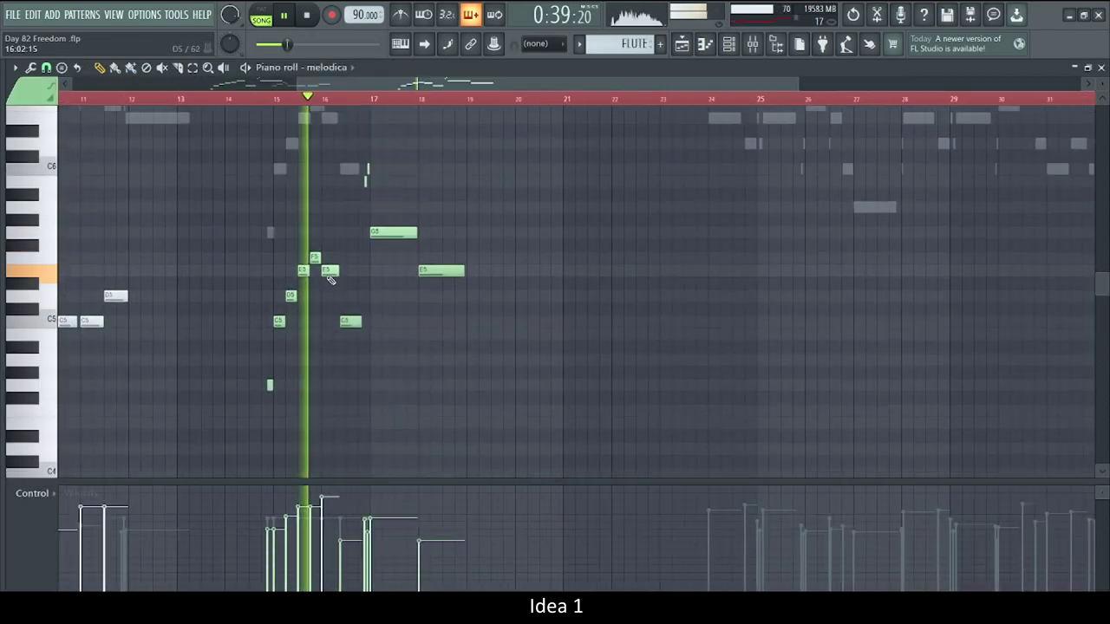
scroll(326, 314, "up", 3)
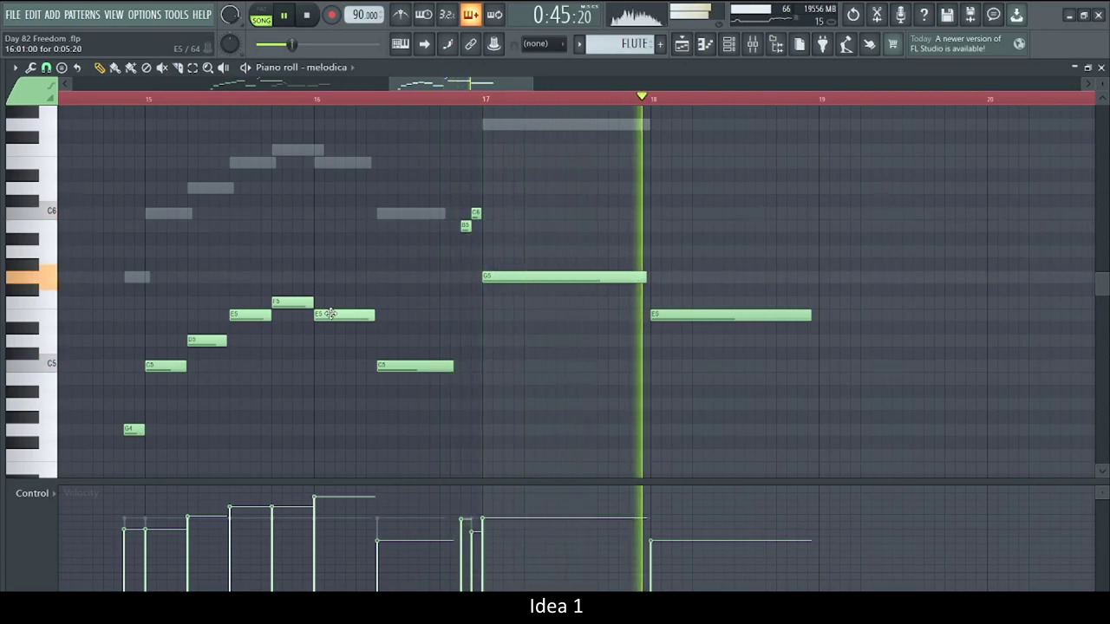
scroll(338, 312, "down", 4)
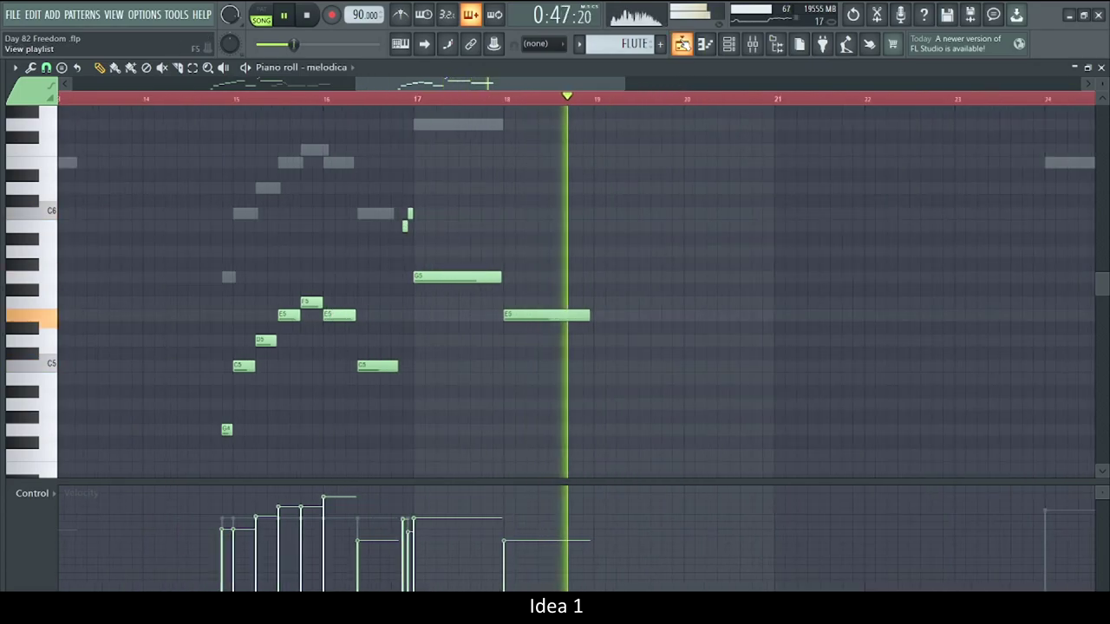
Open the Strings pattern from the playlist in the piano roll and examine the Flutes stacc notes from about bar 22.
left_click(681, 44)
scroll(629, 389, "up", 2)
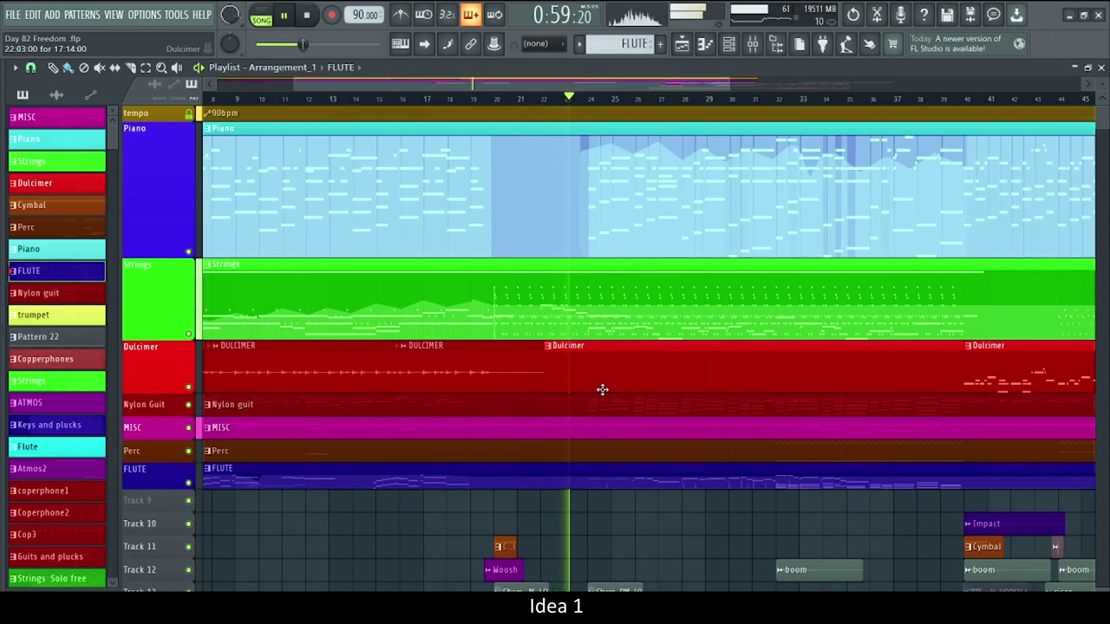
left_click(609, 307)
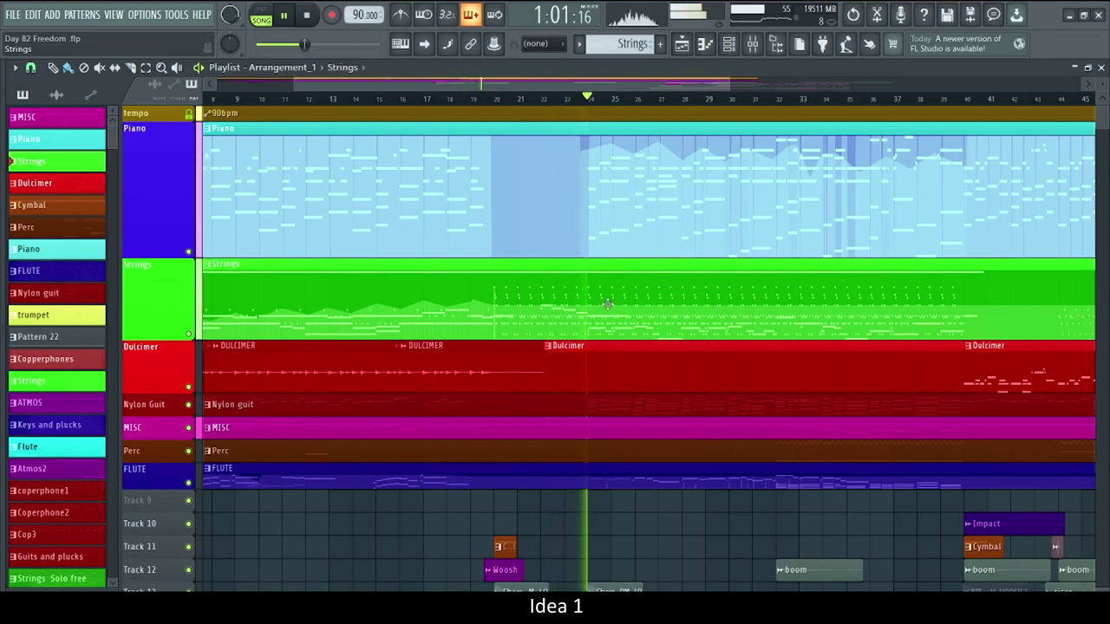
double_click(609, 308)
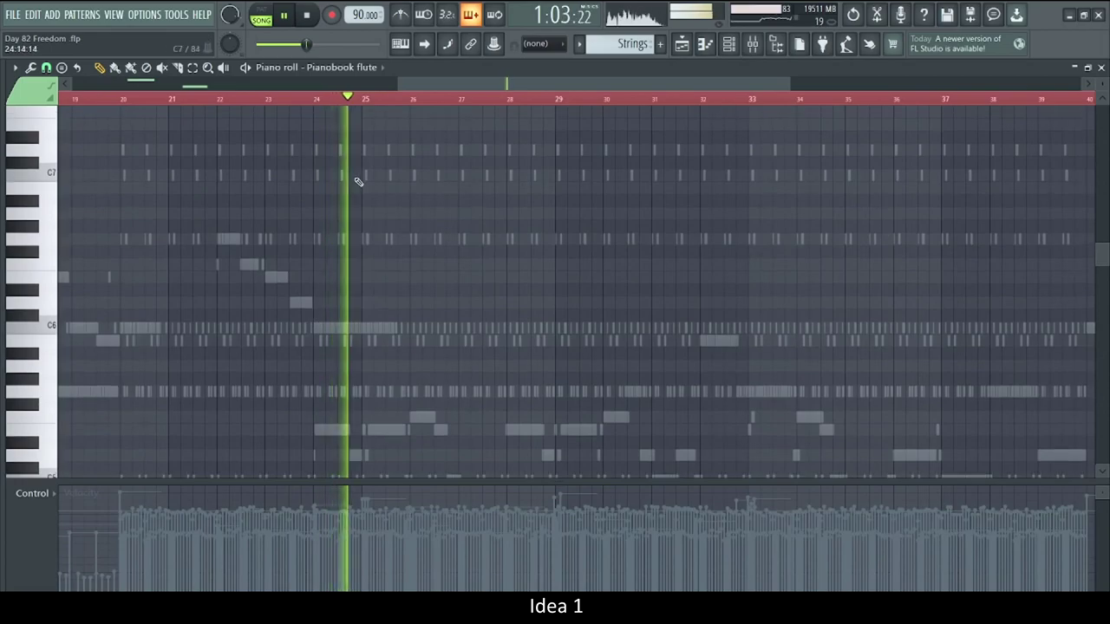
double_click(364, 176)
scroll(457, 286, "up", 4)
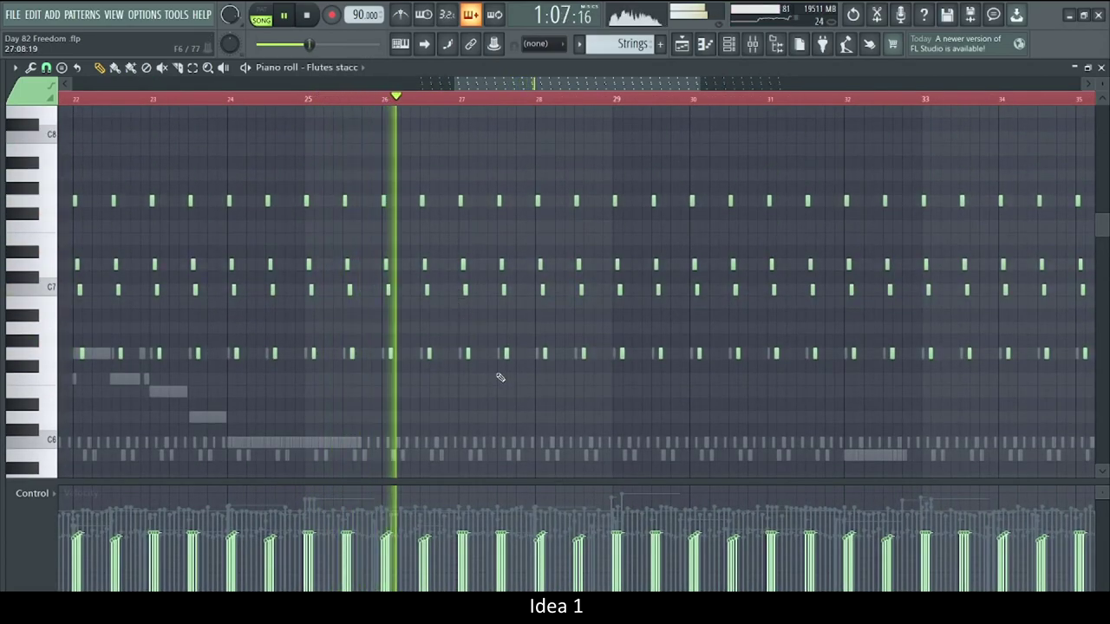
Switch the Strings piano roll to the LABS ELect GUit channel and examine its repeating notes around bars 25 to 34.
scroll(500, 378, "down", 3)
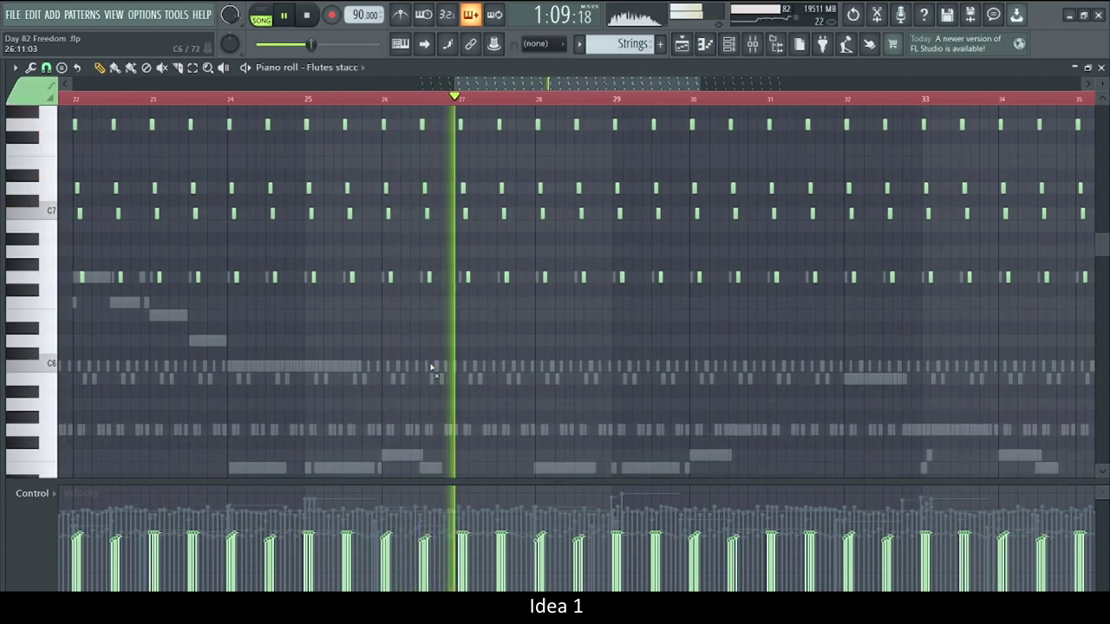
double_click(430, 369)
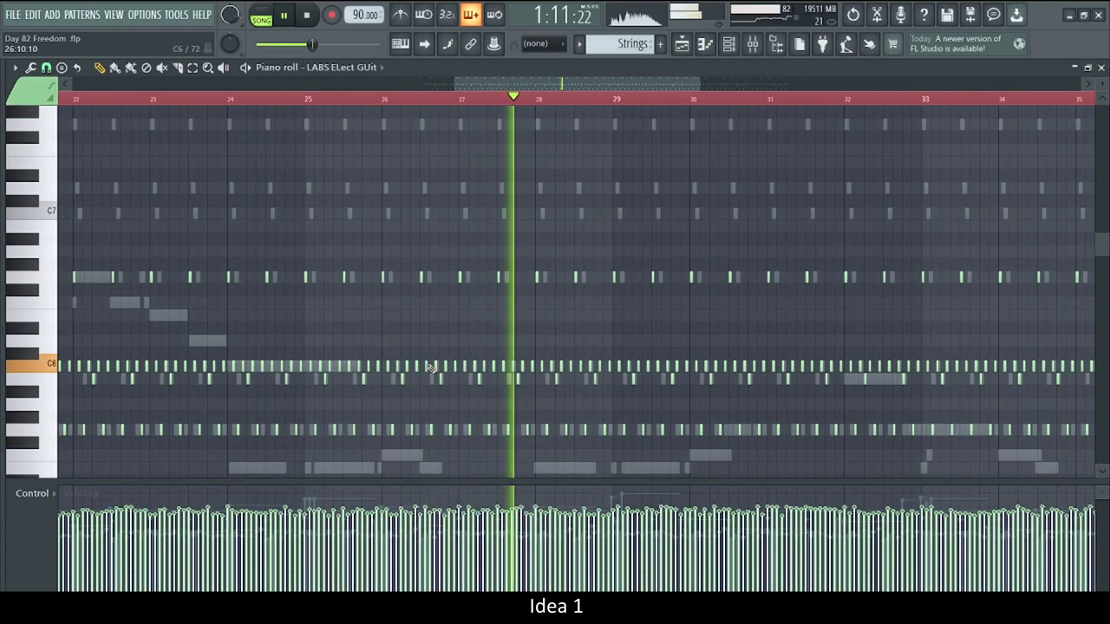
scroll(603, 349, "down", 3)
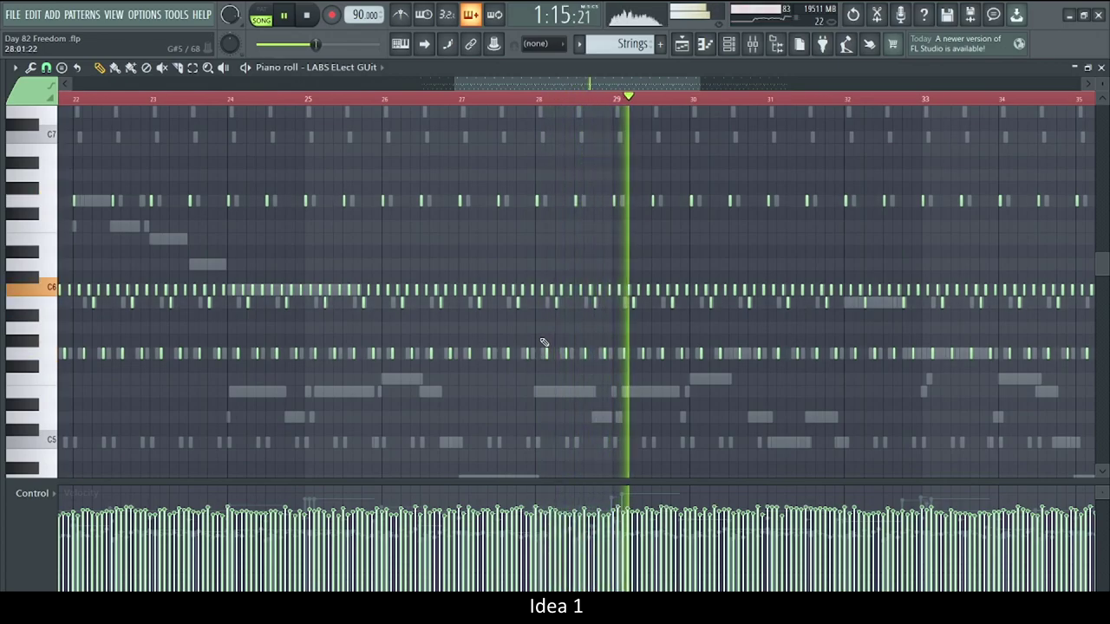
scroll(530, 325, "up", 2)
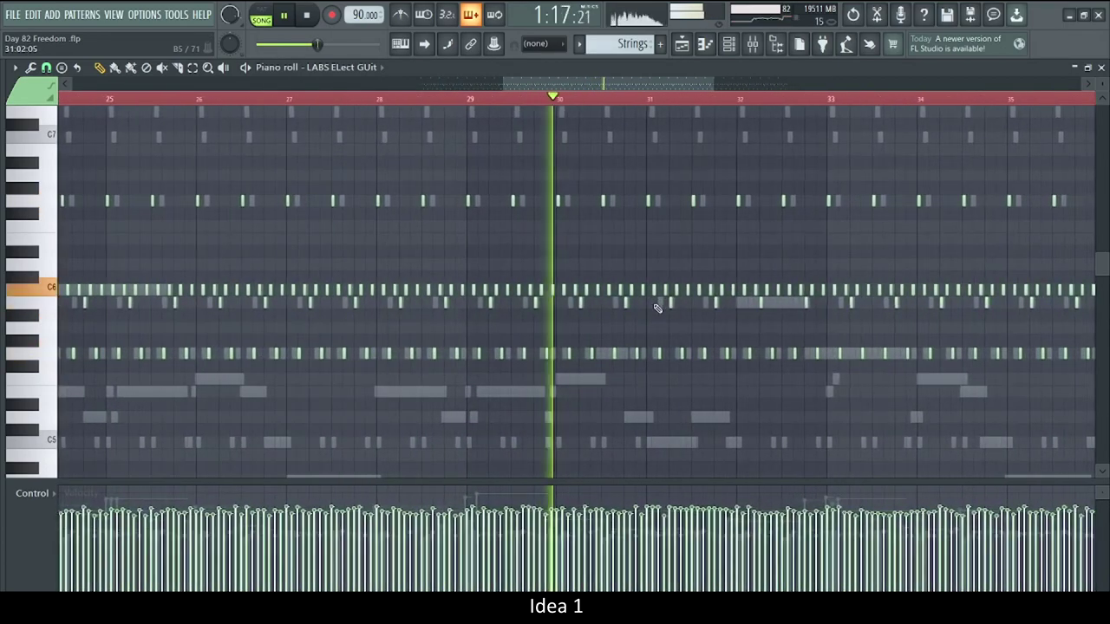
scroll(657, 308, "up", 2)
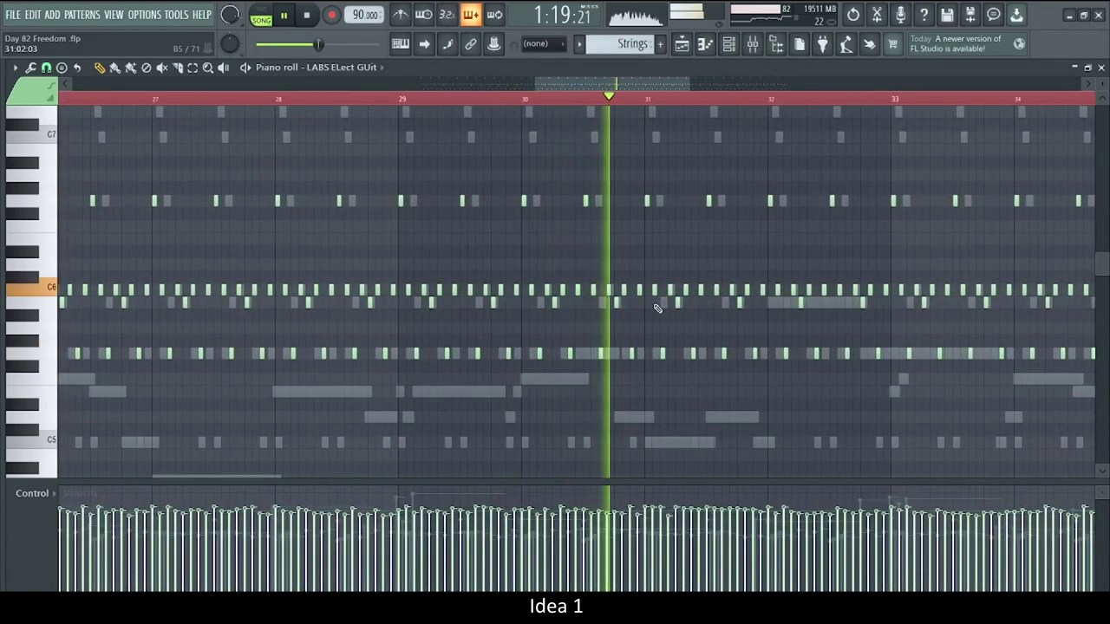
Switch the Strings piano roll to the S. CELLO channel and examine its melody around bars 27 to 36.
double_click(510, 419)
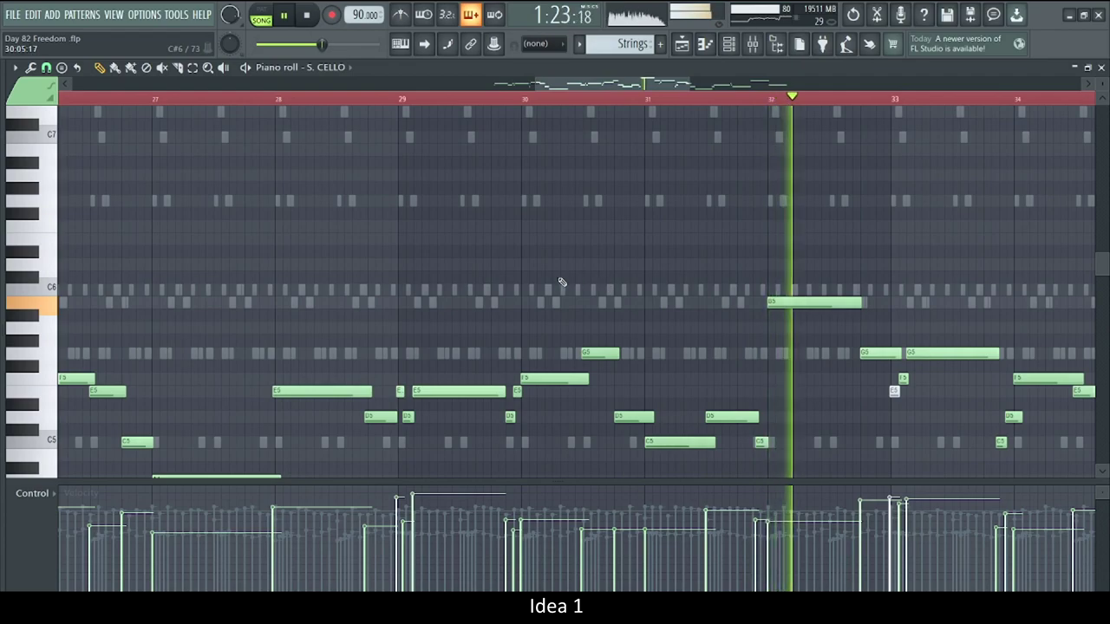
scroll(560, 282, "up", 1)
scroll(546, 320, "down", 3)
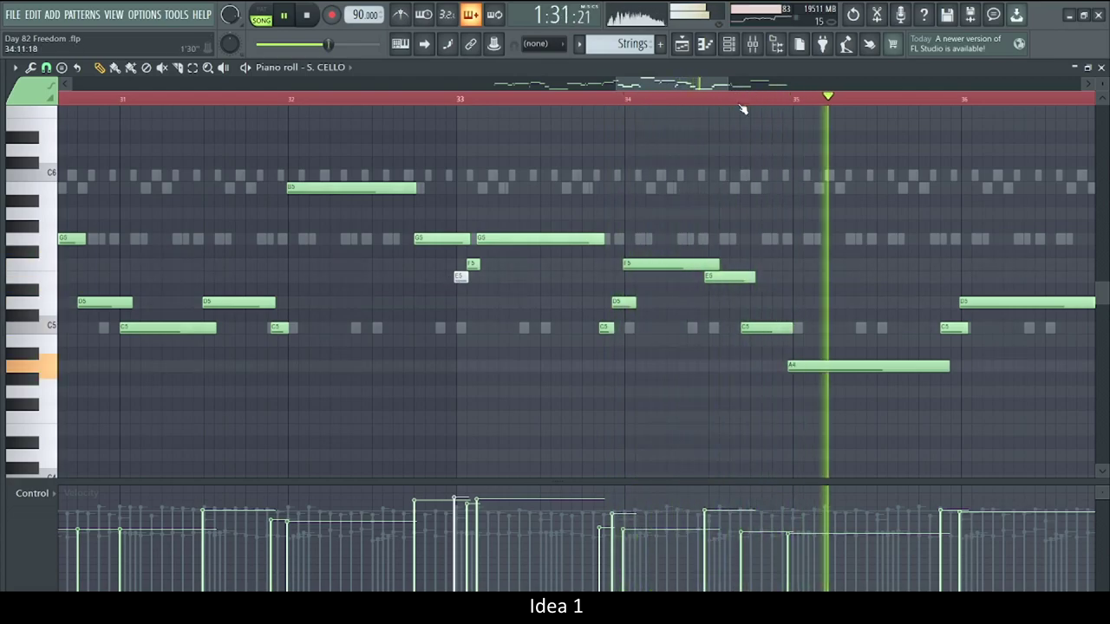
Return to the playlist and increase the heights of the Perc, Nylon Guit and FLUTE tracks.
key("F5")
scroll(737, 260, "down", 2)
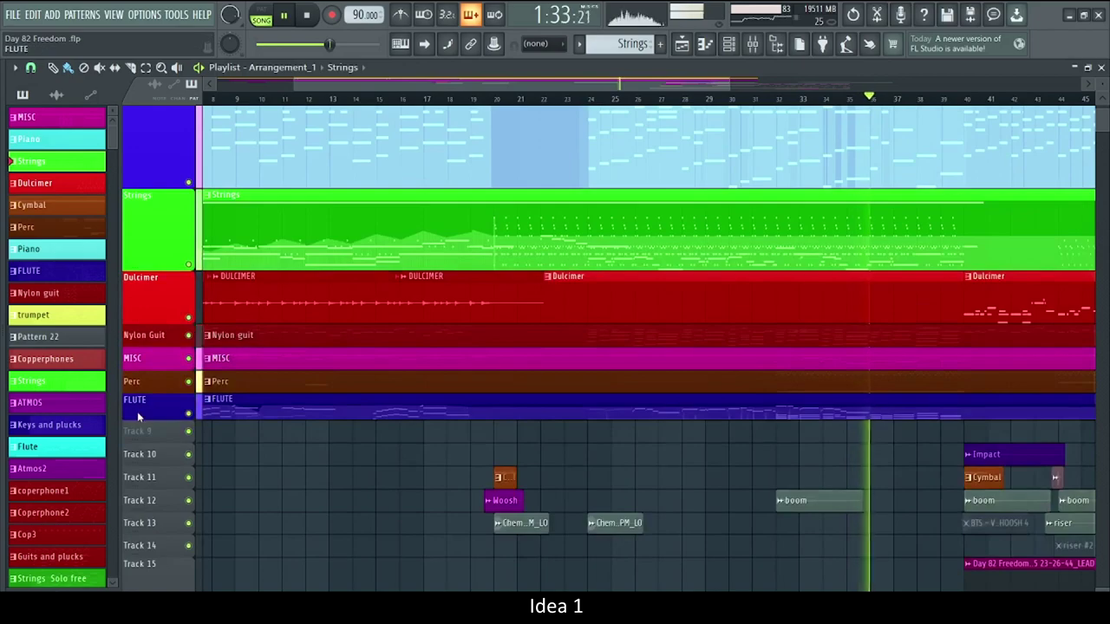
left_click_drag(137, 393, 139, 448)
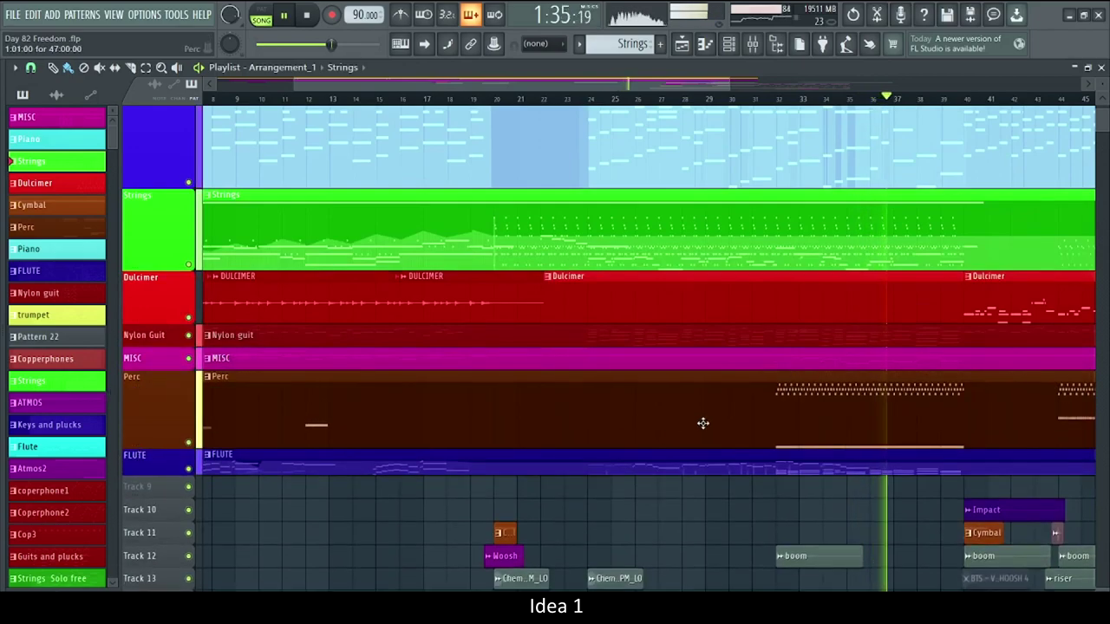
left_click_drag(144, 350, 144, 395)
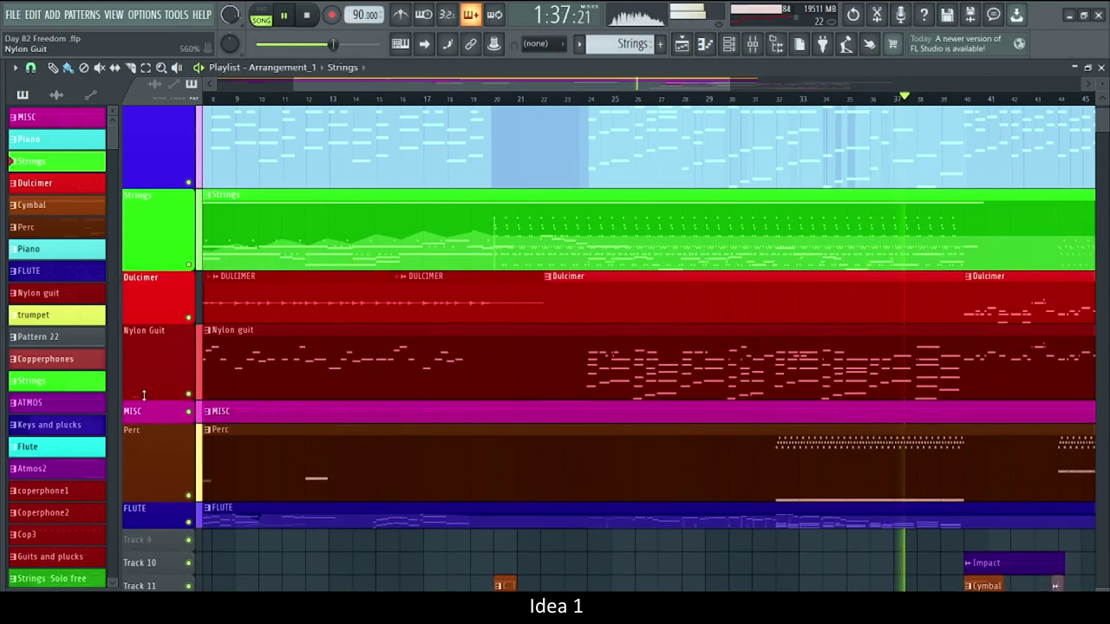
scroll(734, 341, "down", 3)
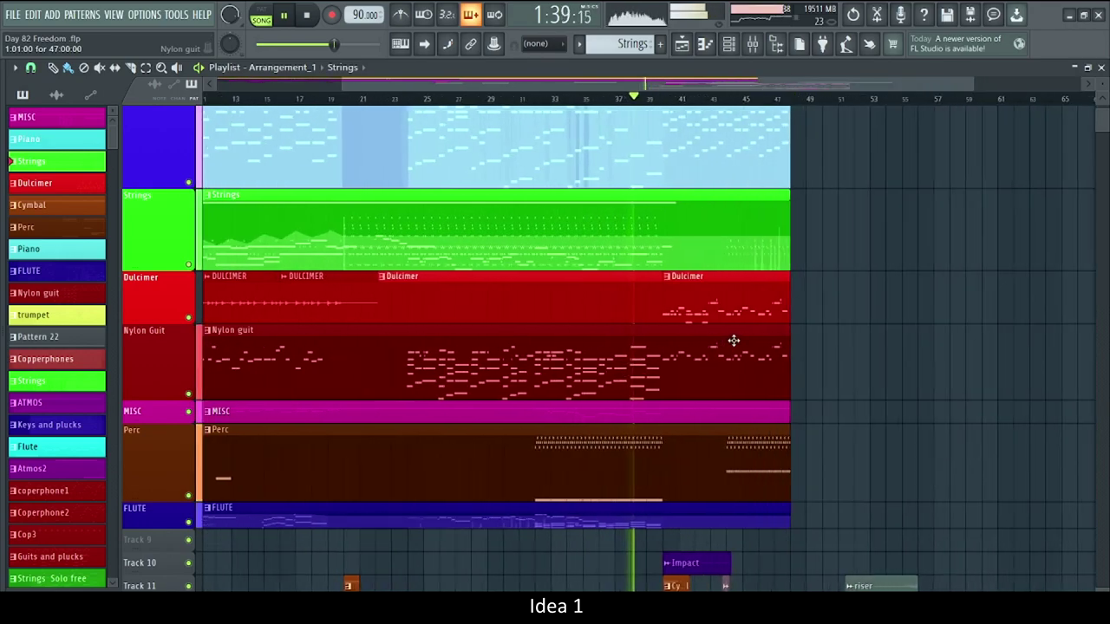
scroll(733, 340, "up", 1)
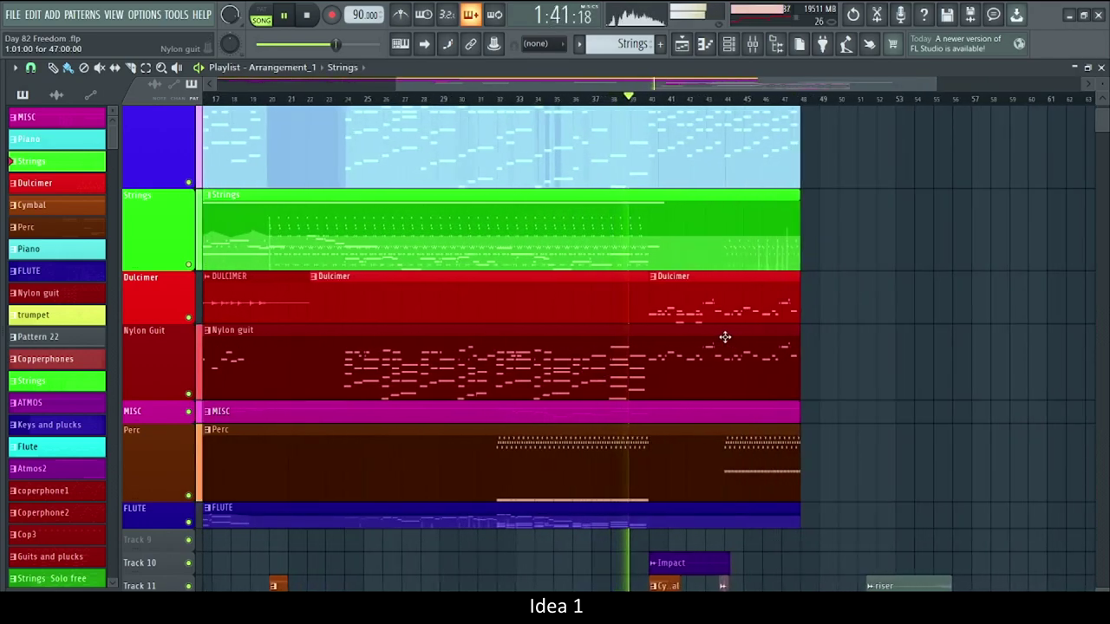
left_click_drag(144, 528, 144, 568)
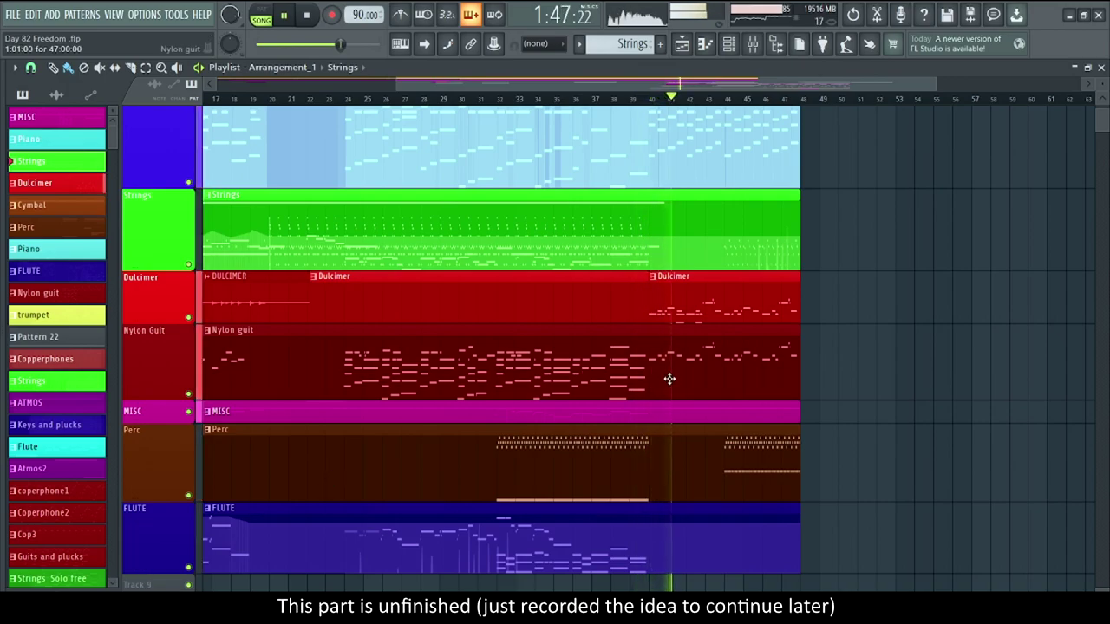
Open the Dulcimer pattern at about bar 40 in the piano roll and examine its notes up to bar 48.
double_click(697, 311)
double_click(407, 328)
scroll(578, 292, "up", 4)
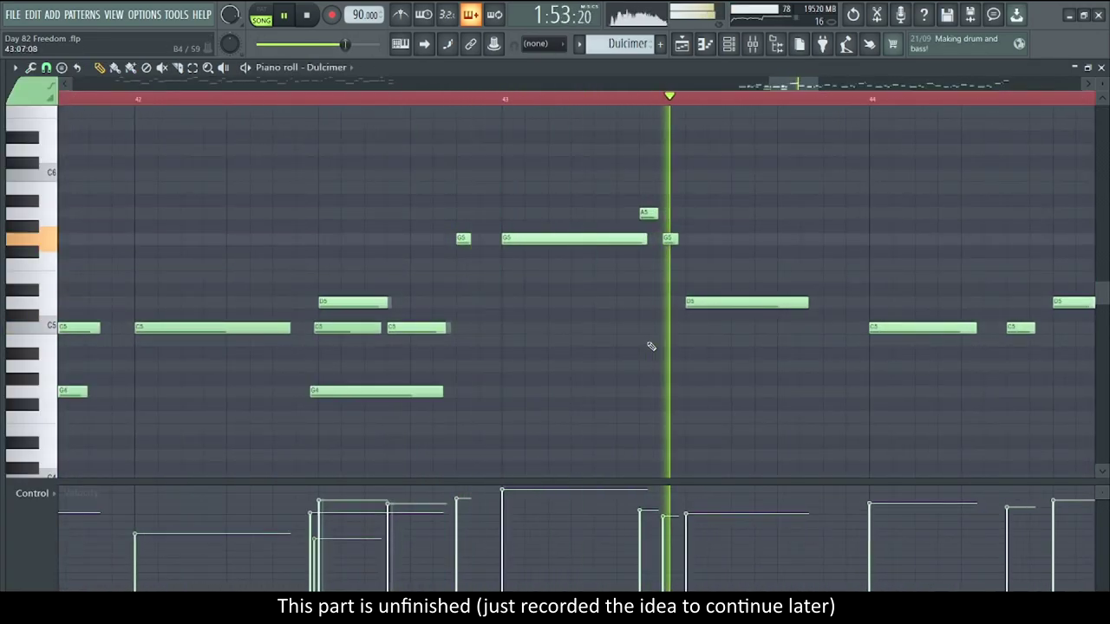
scroll(650, 344, "down", 2)
scroll(636, 353, "down", 2)
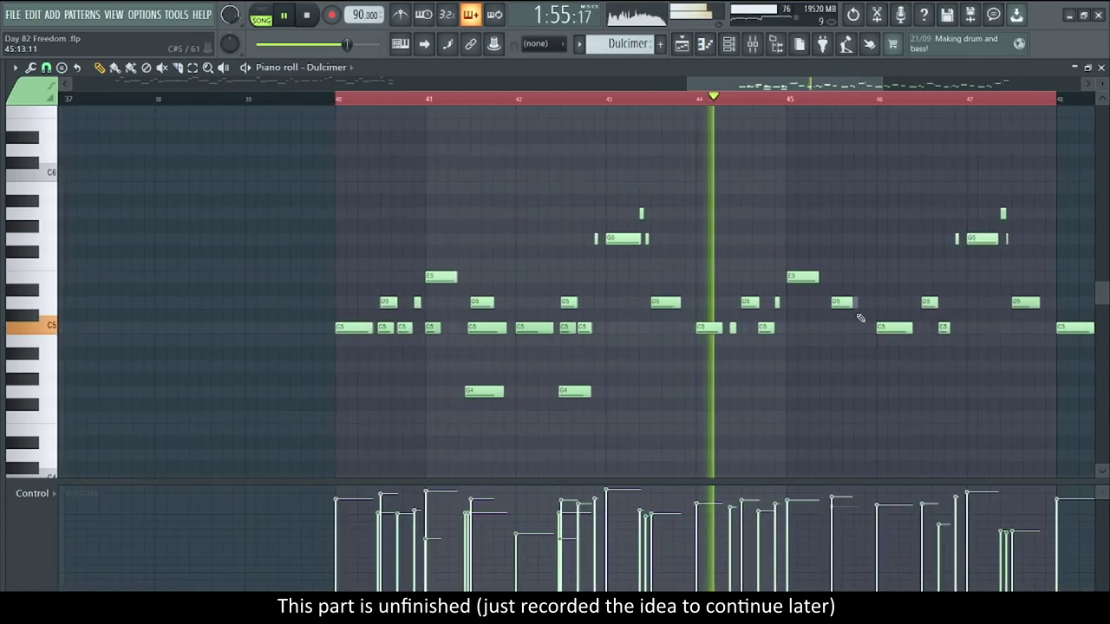
scroll(731, 285, "up", 4)
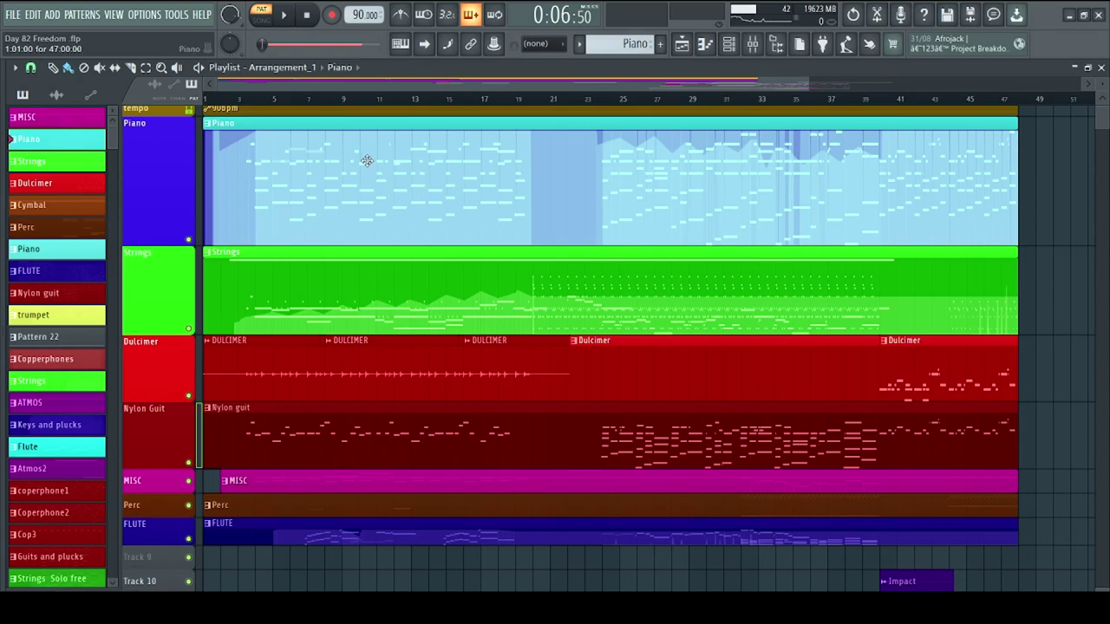
Open the Piano pattern in the piano roll and listen to its melody and chords in the opening bars.
double_click(228, 184)
scroll(168, 262, "down", 2)
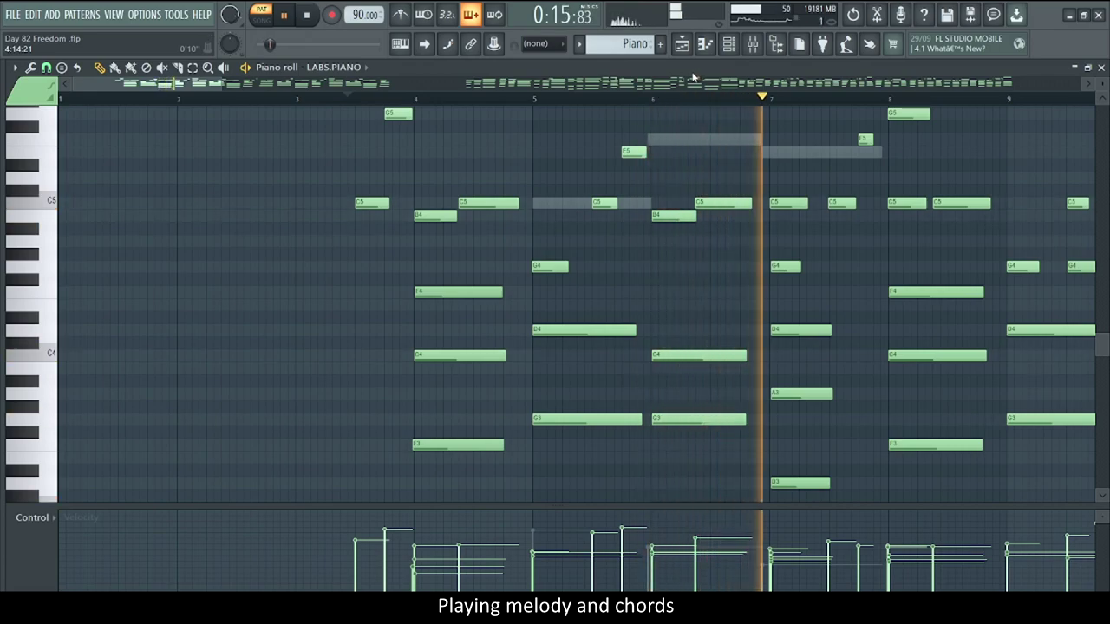
key("space")
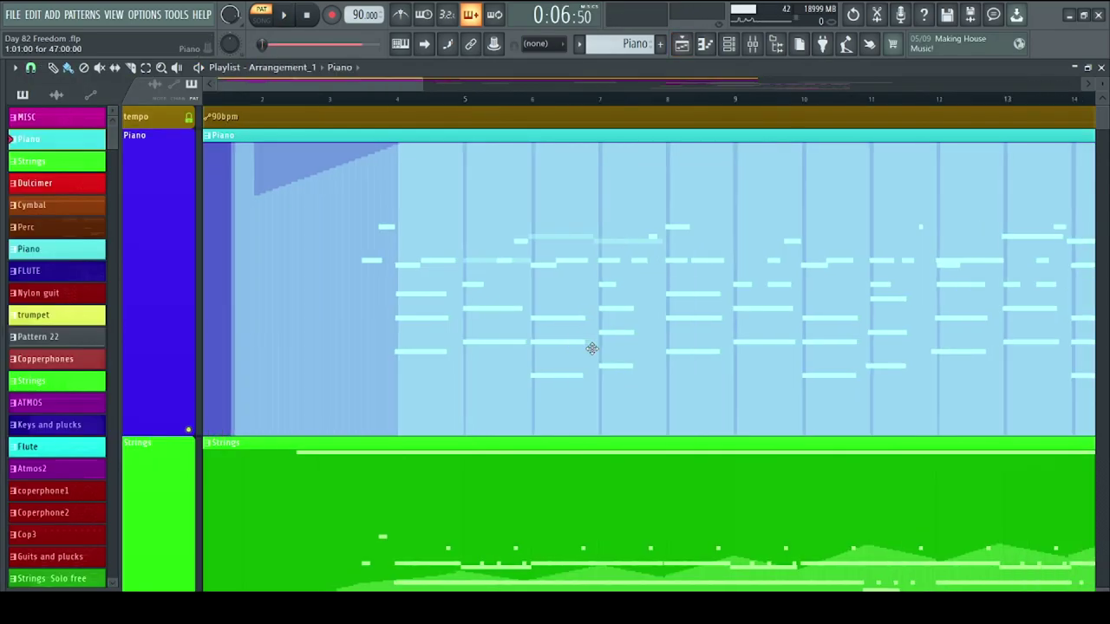
Solo the Dulcimer playlist track and play it from bar 3, stopping after a few bars.
scroll(582, 362, "down", 3)
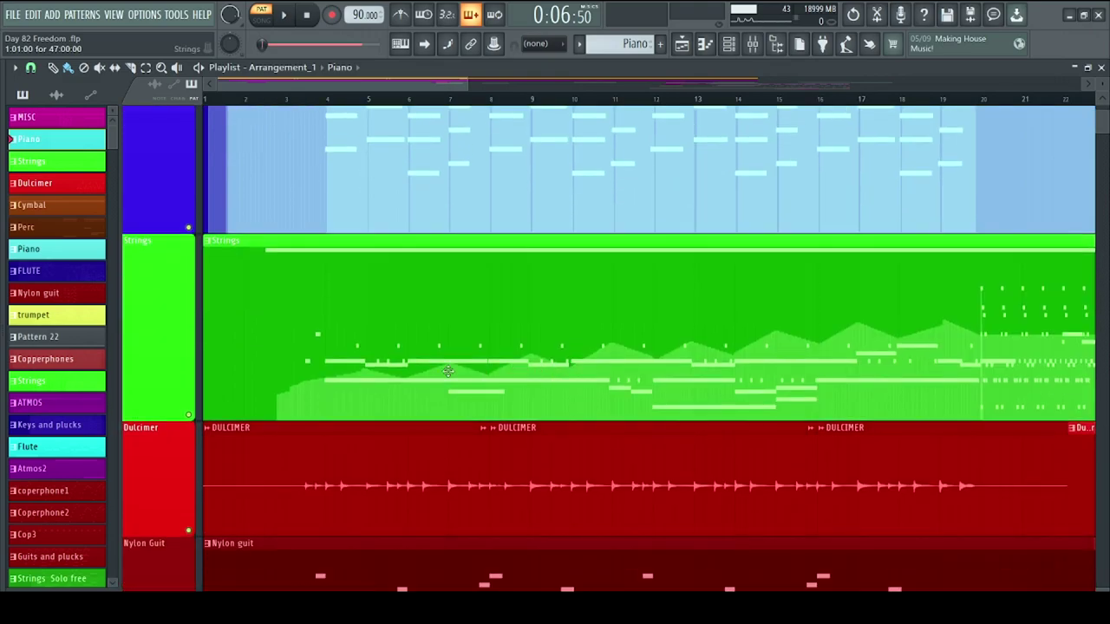
right_click(190, 227)
scroll(184, 512, "down", 2)
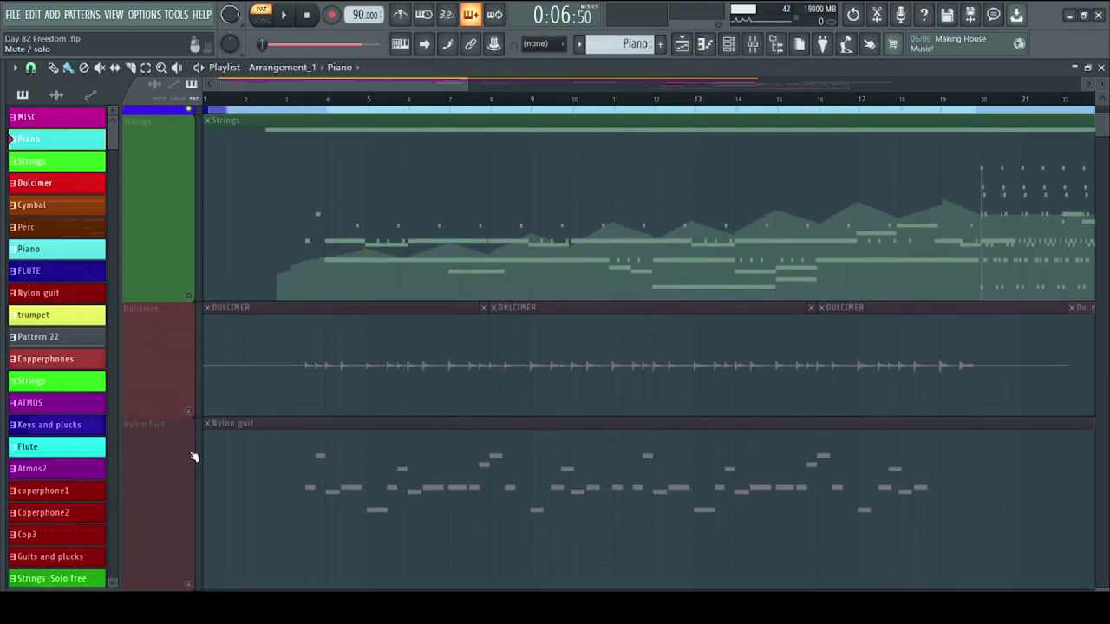
right_click(188, 409)
left_click(293, 101)
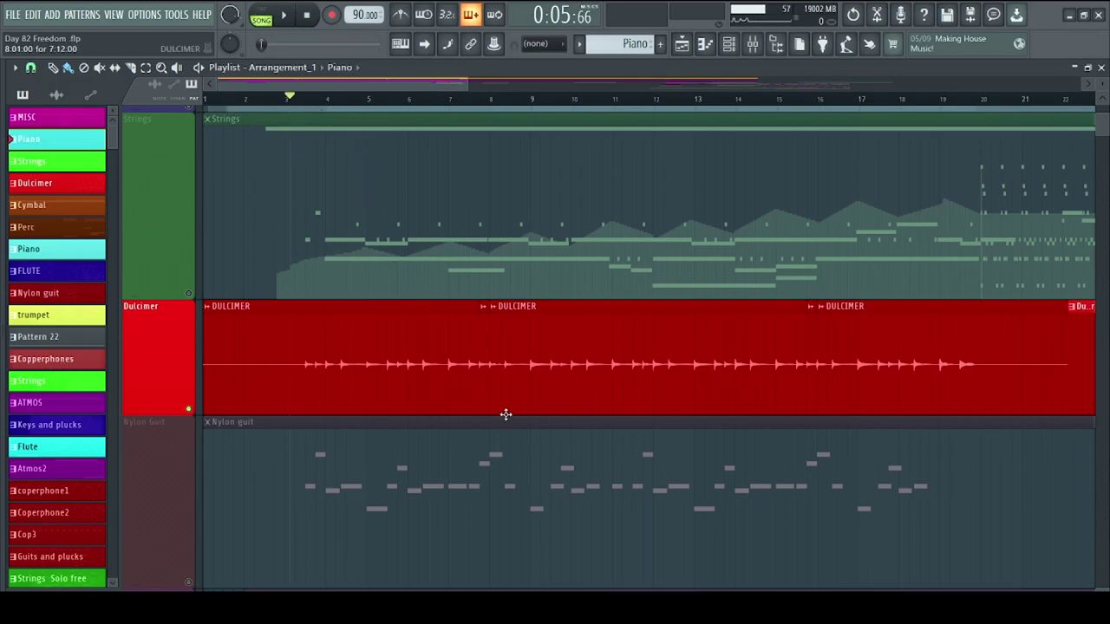
key("space")
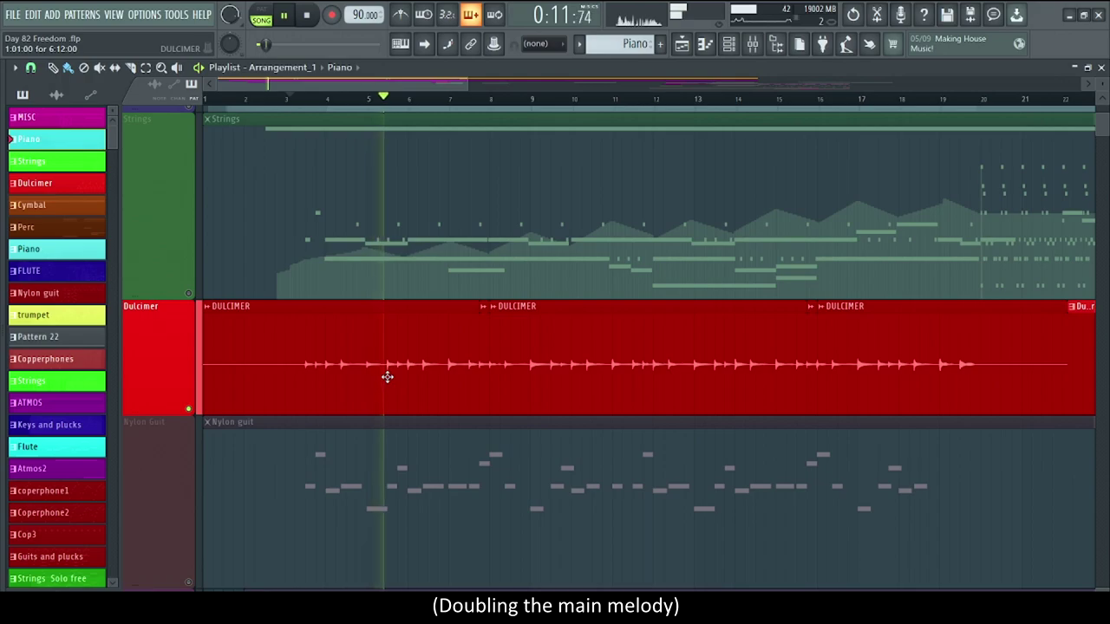
key("space")
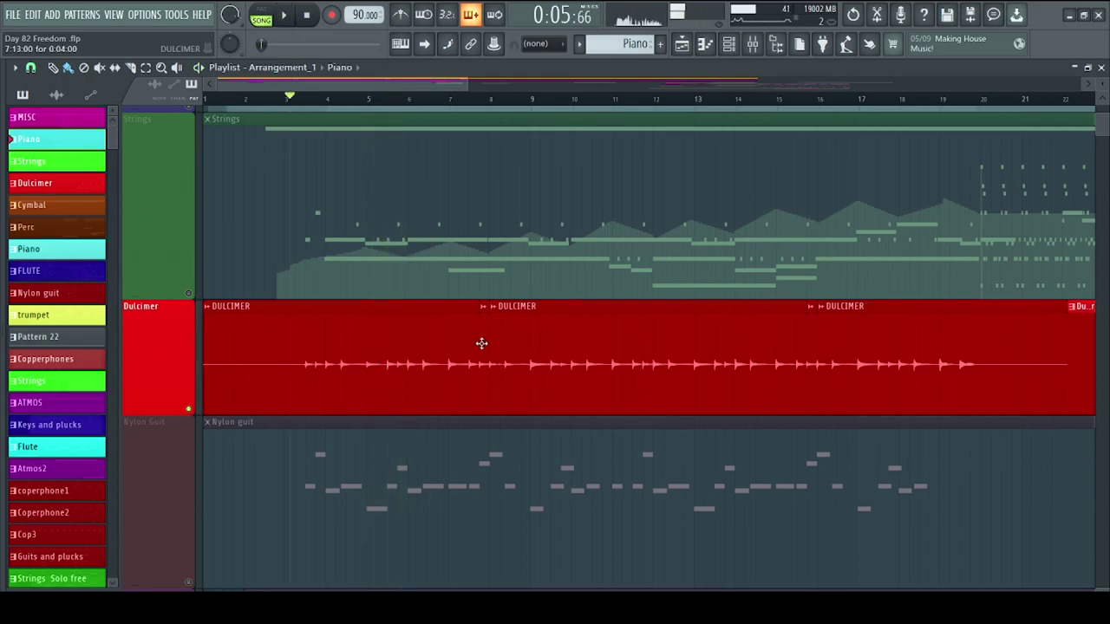
Solo the Nylon Guit track, view its Foundations Nylon Guitar instrument in Kontakt, and play the track from bar 3.
scroll(194, 503, "down", 1)
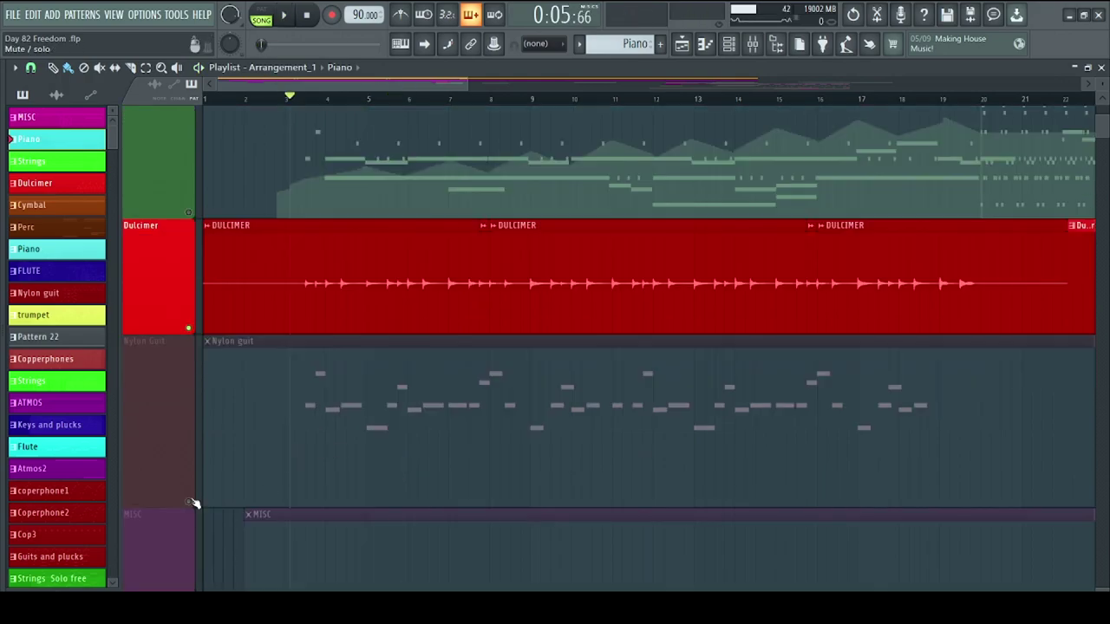
right_click(189, 502)
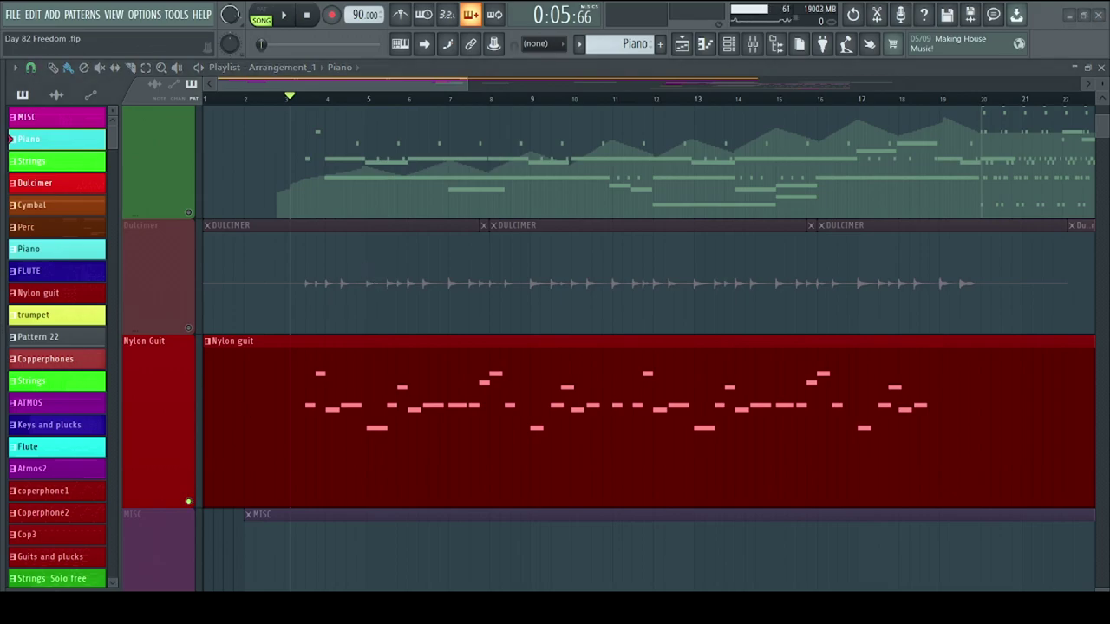
left_click(232, 341)
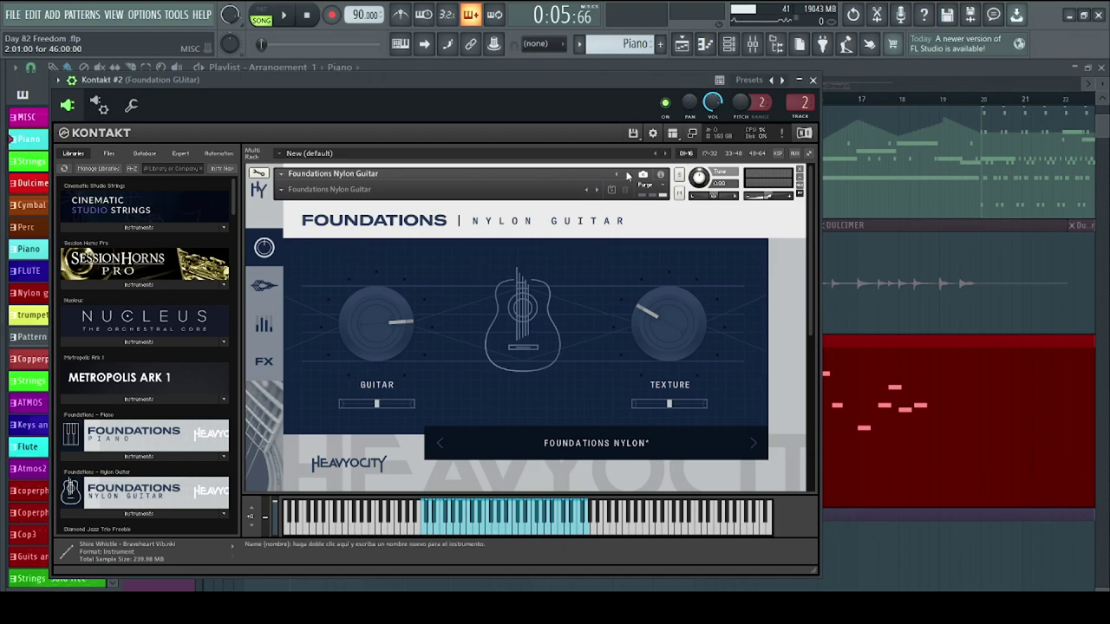
left_click(812, 80)
key("space")
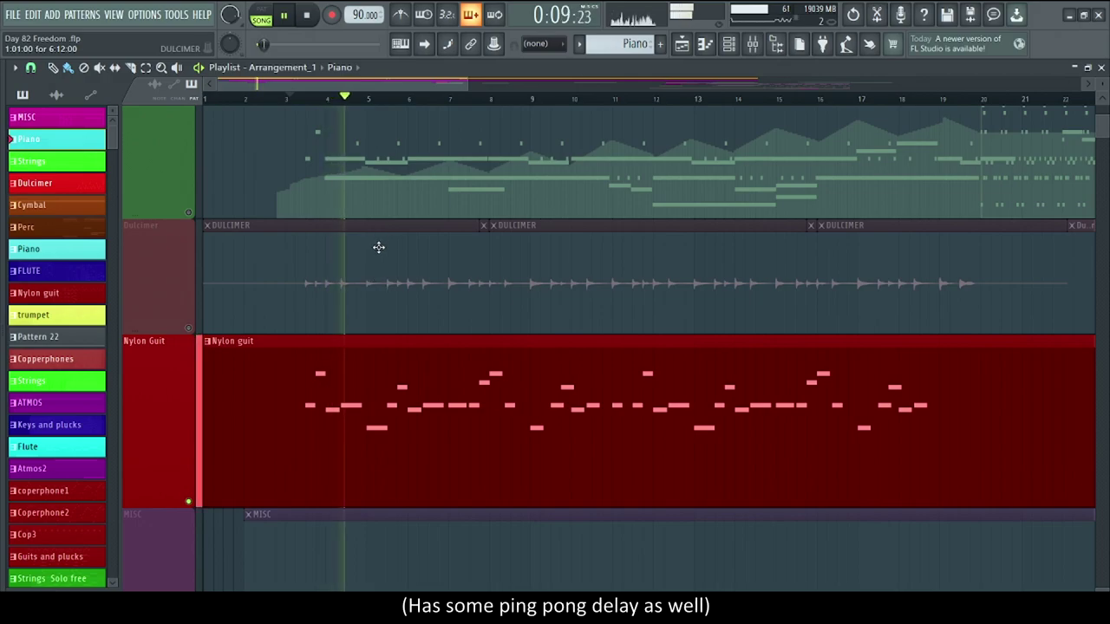
Stop playback, unmute the Dulcimer and Piano tracks alongside Nylon Guit, and play the three together from about bar 3.
key("space")
left_click(188, 331)
scroll(185, 203, "up", 3)
left_click(188, 228)
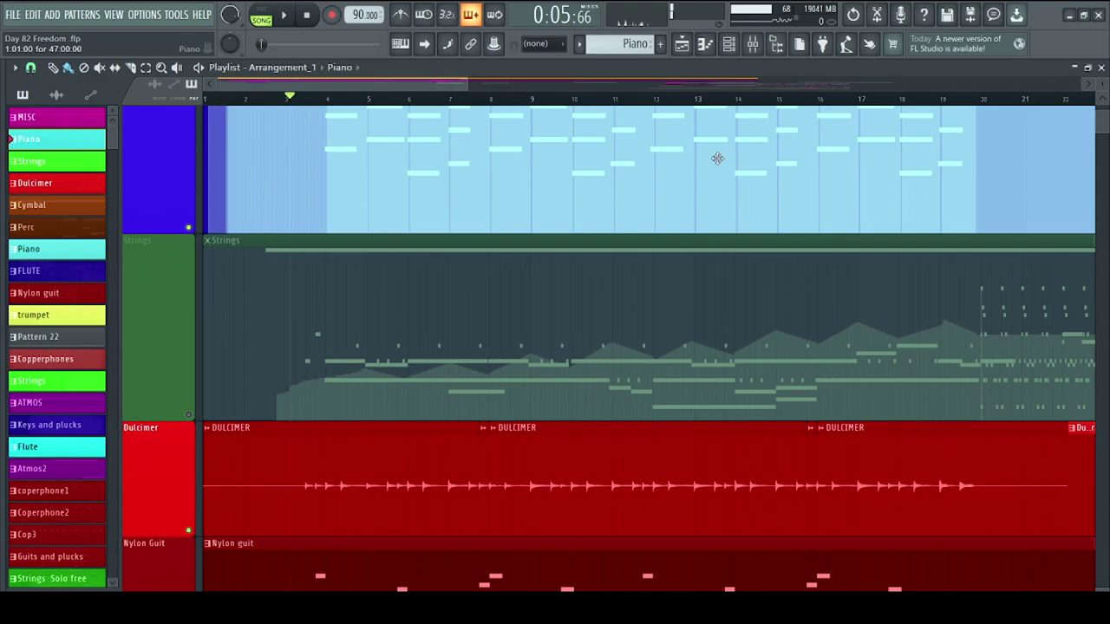
left_click(316, 98)
key("space")
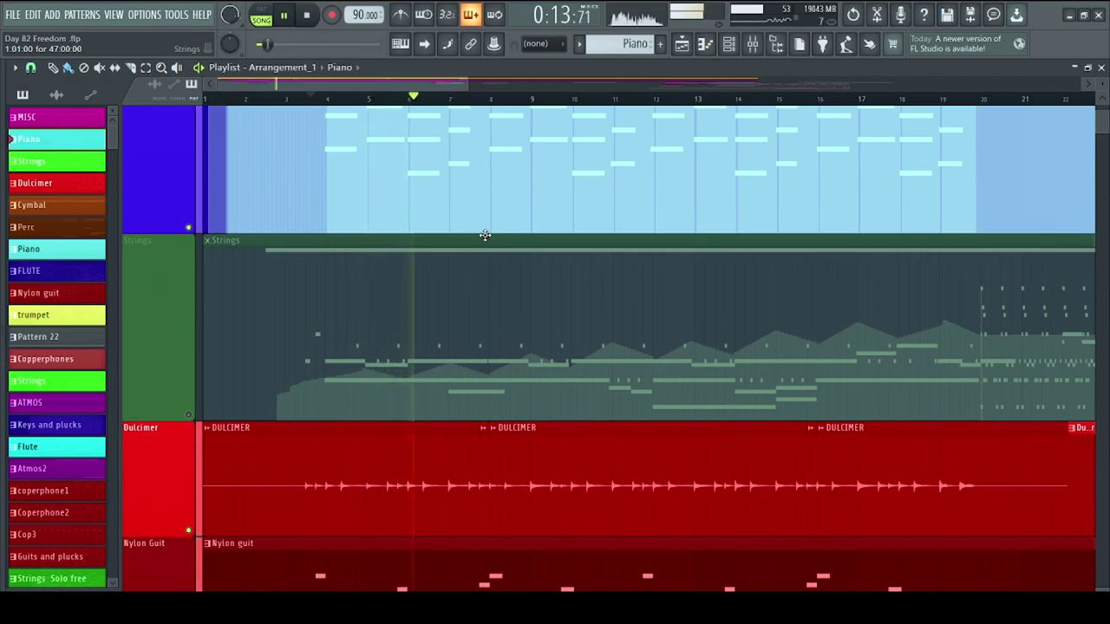
key("space")
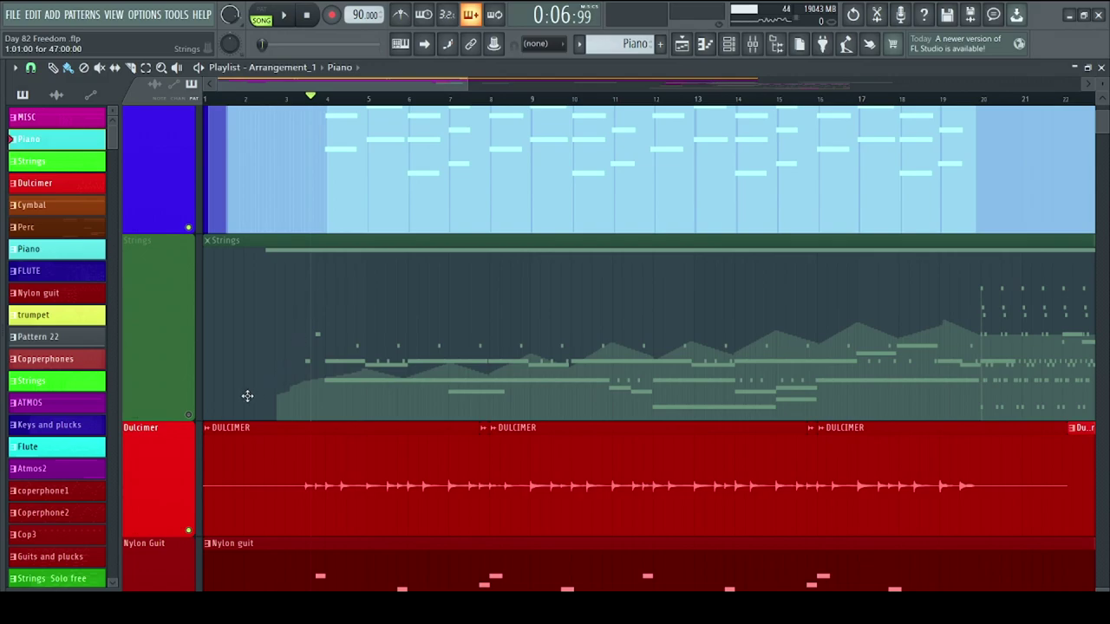
Solo the Strings track and open its pattern in the piano roll on the OT-NYL-GUIT part.
right_click(189, 414)
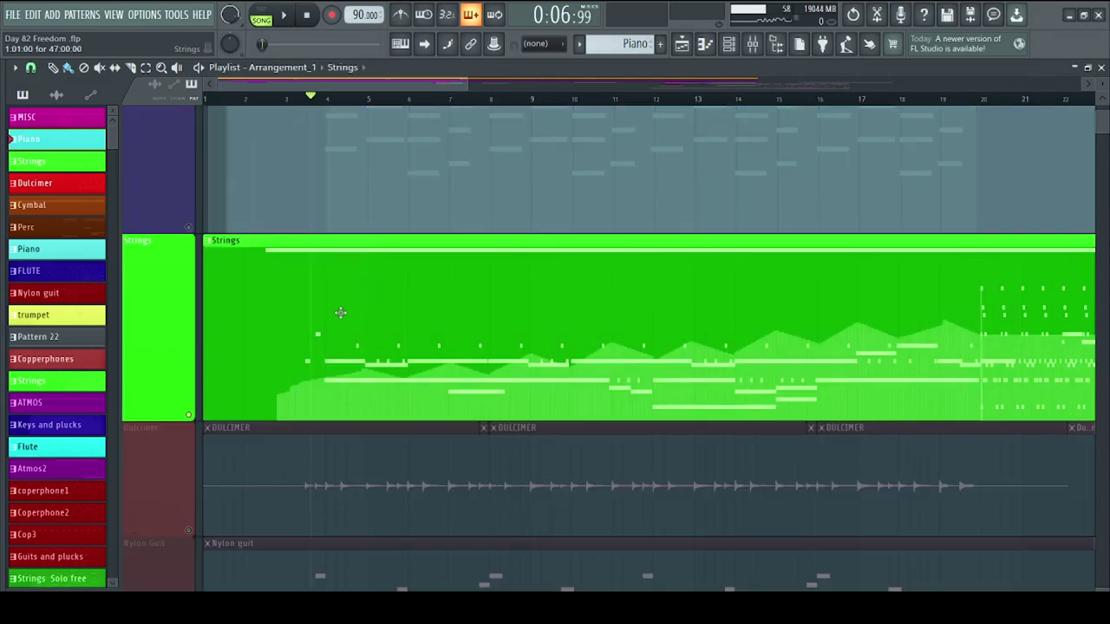
double_click(341, 313)
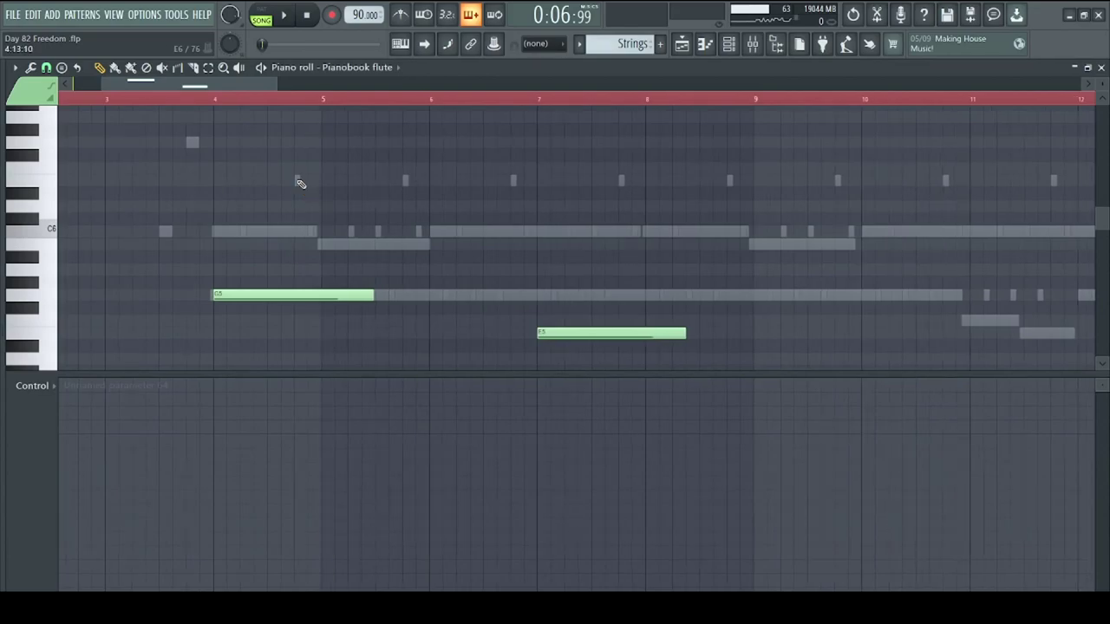
double_click(298, 180)
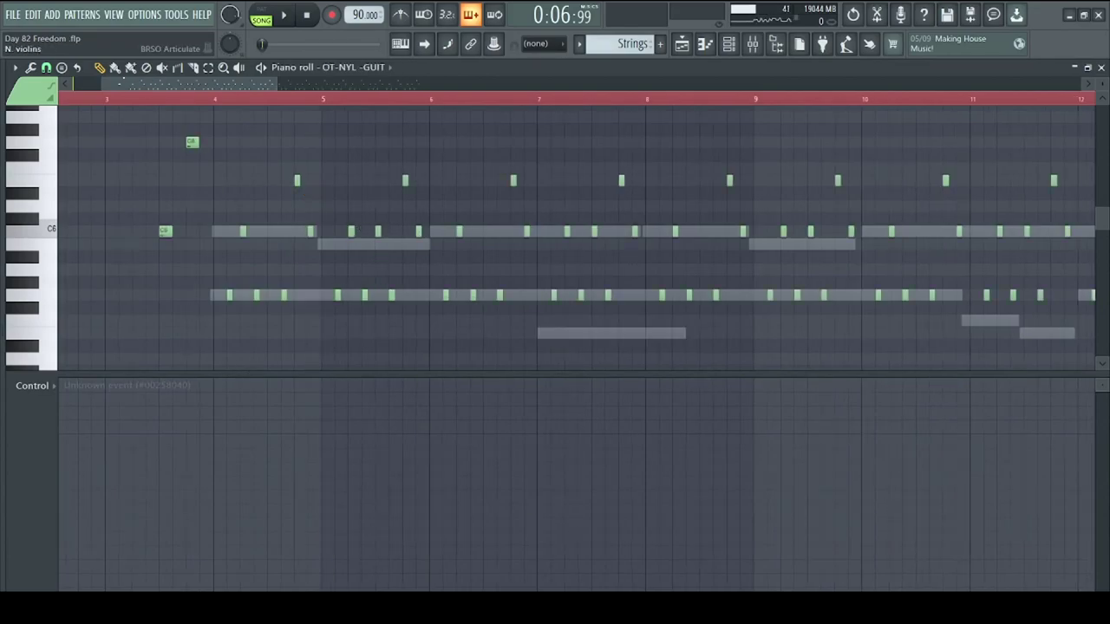
Play the OT-NYL-GUIT part in pattern mode from bar 4, stopping after a few bars.
scroll(570, 391, "up", 2)
key("l")
left_click(242, 103)
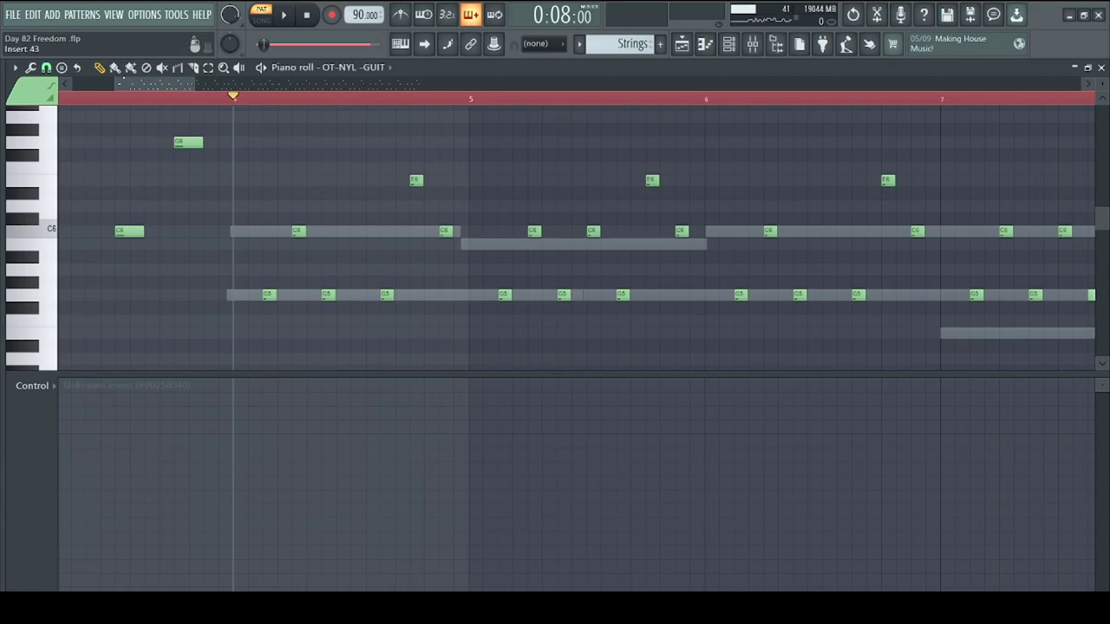
key("space")
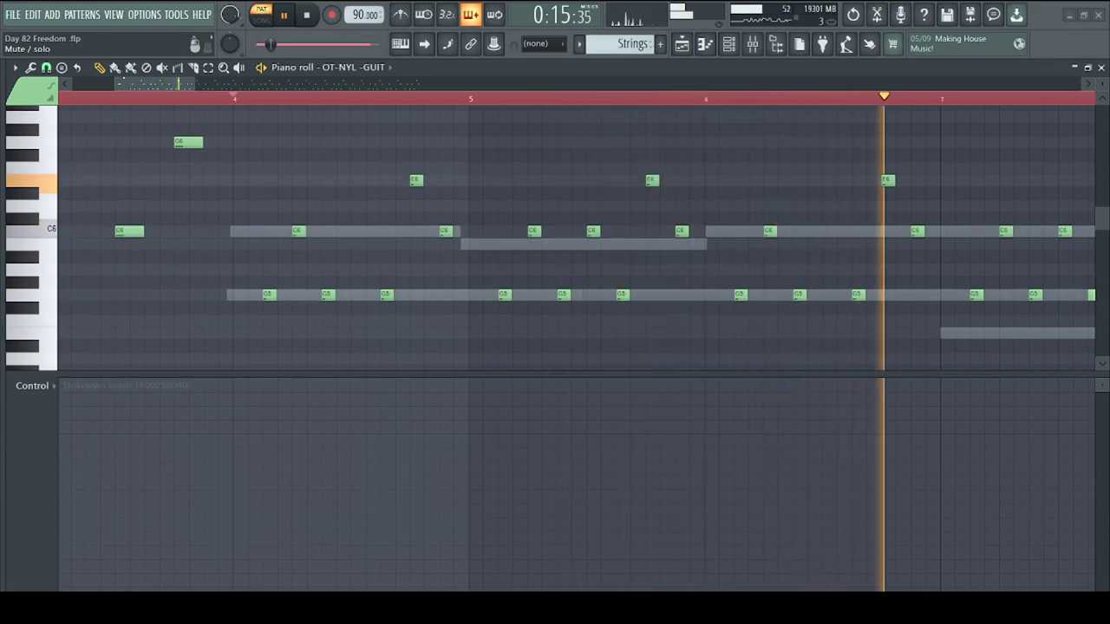
key("space")
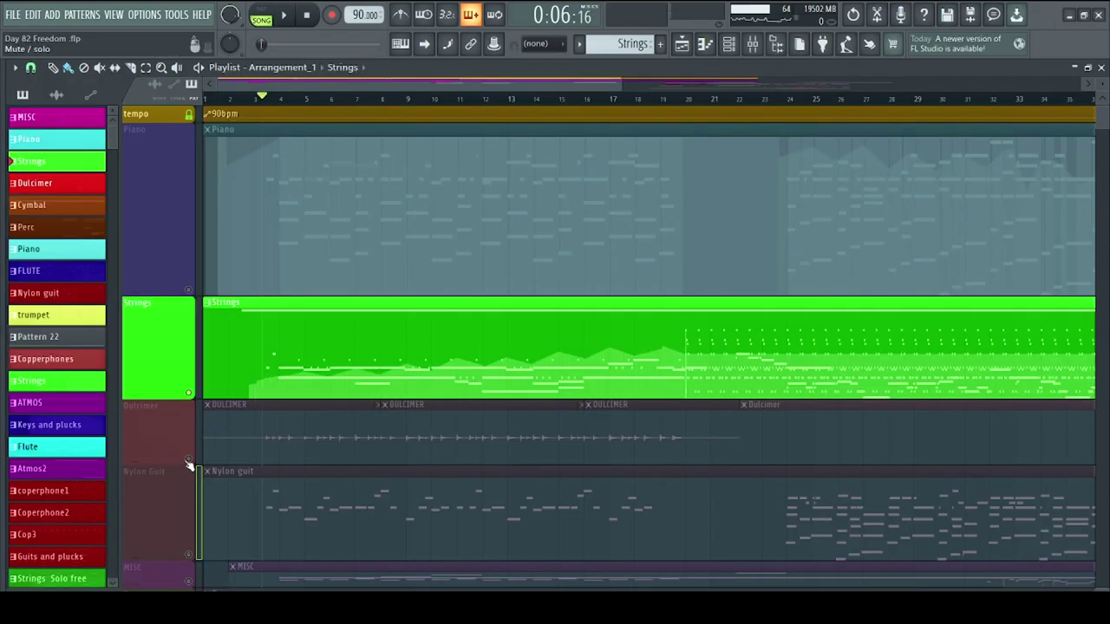
Unmute the Dulcimer, Nylon Guit and Piano tracks alongside Strings and play them together.
left_click(189, 457)
left_click(188, 555)
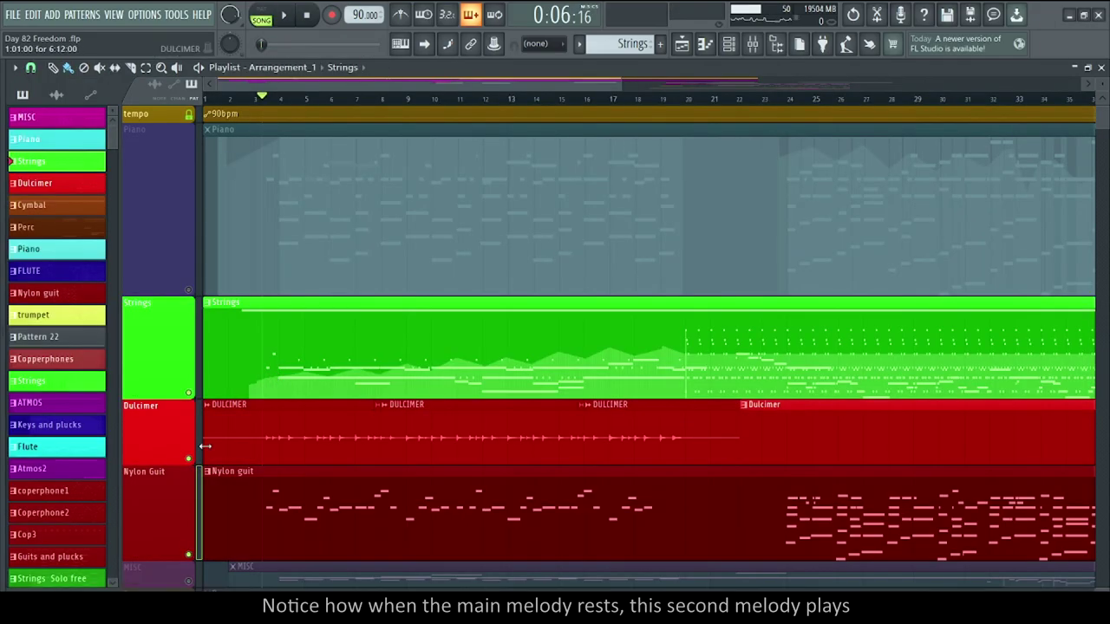
left_click(188, 290)
key("space")
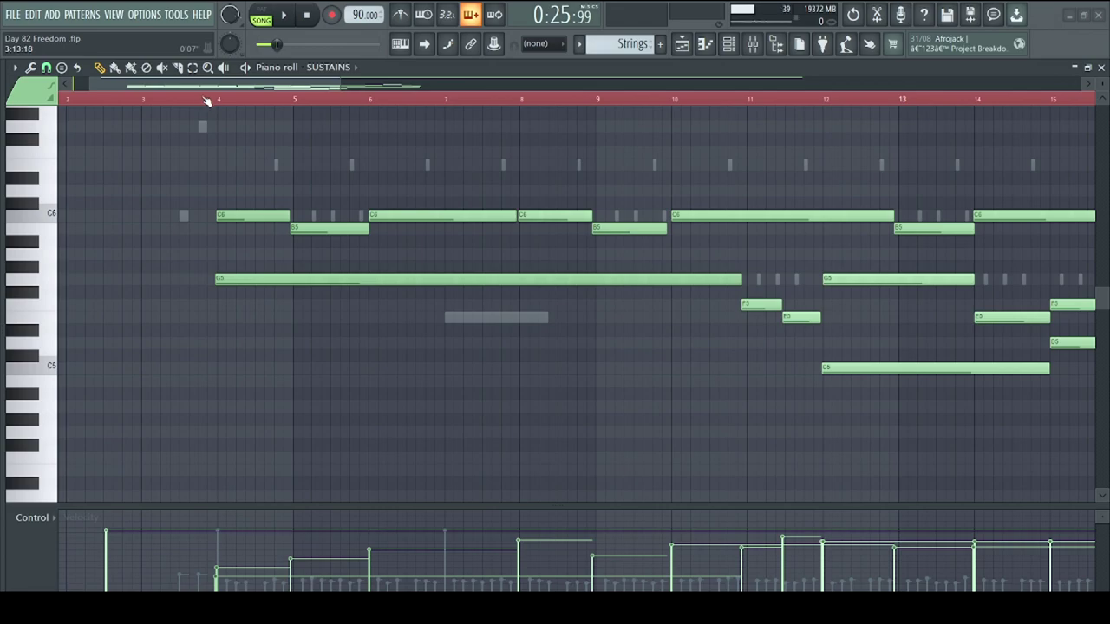
Play the song from about bar 4 while following the SUSTAINS string notes in the piano roll.
left_click(209, 102)
key("space")
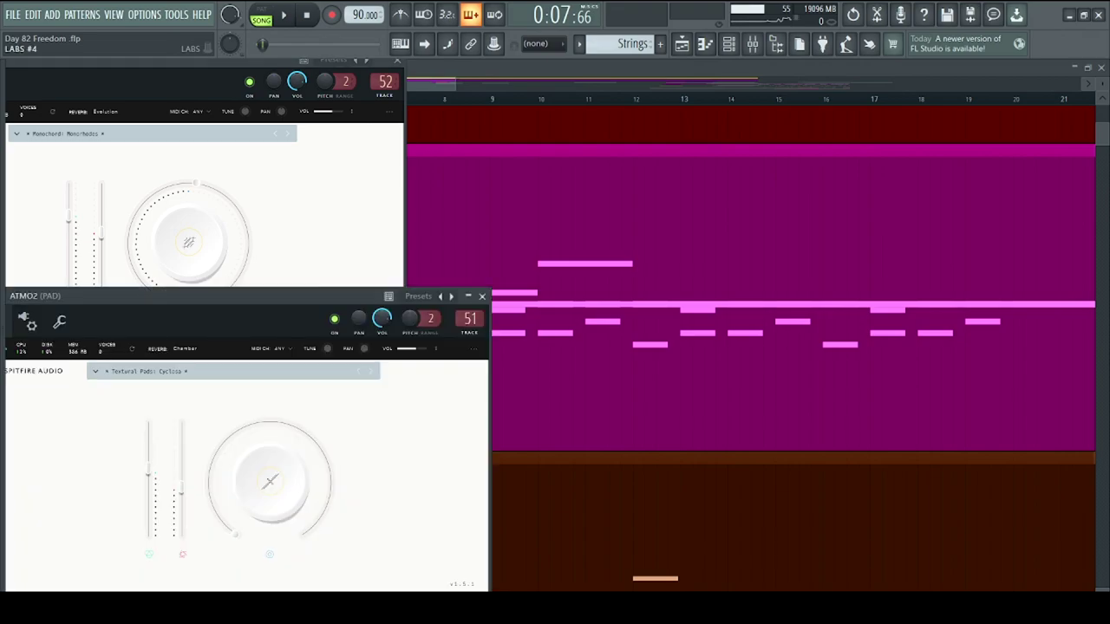
Play the MISC pattern's atmosphere pads and examine the ATMO1 notes in the piano roll.
key("space")
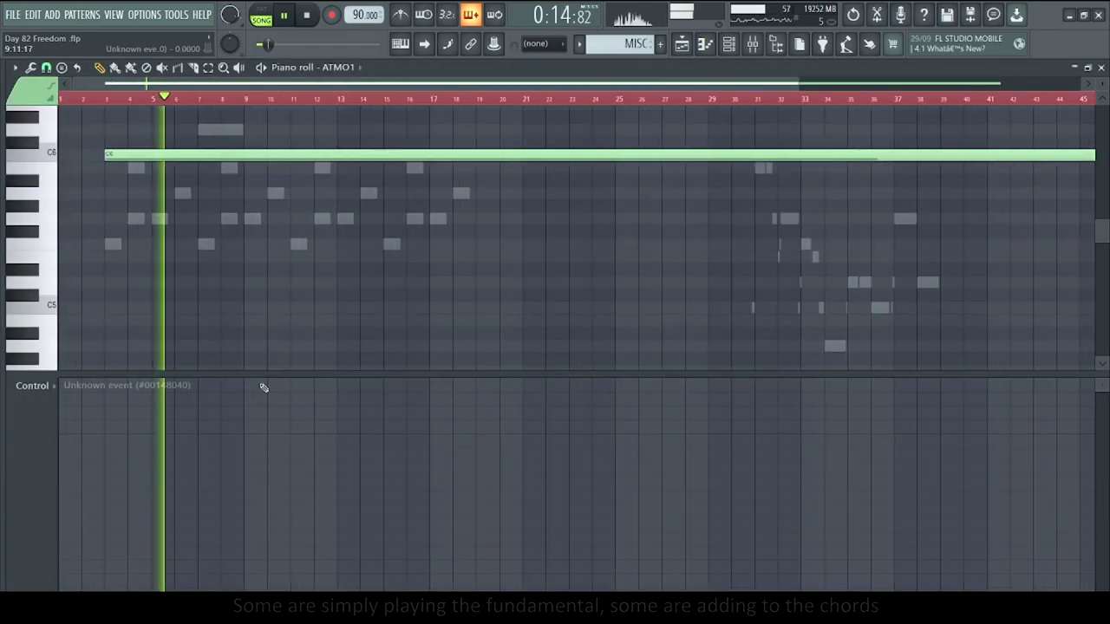
scroll(148, 292, "up", 5)
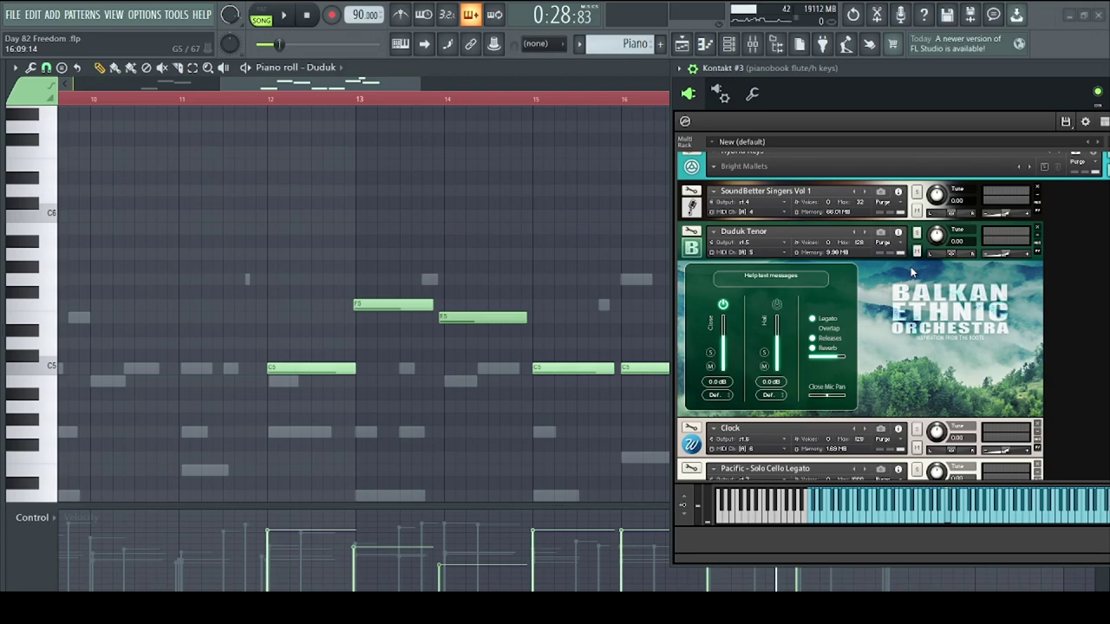
Play the Duduk melody from bar 12 for a few bars, stop, and return to the playlist.
left_click(266, 99)
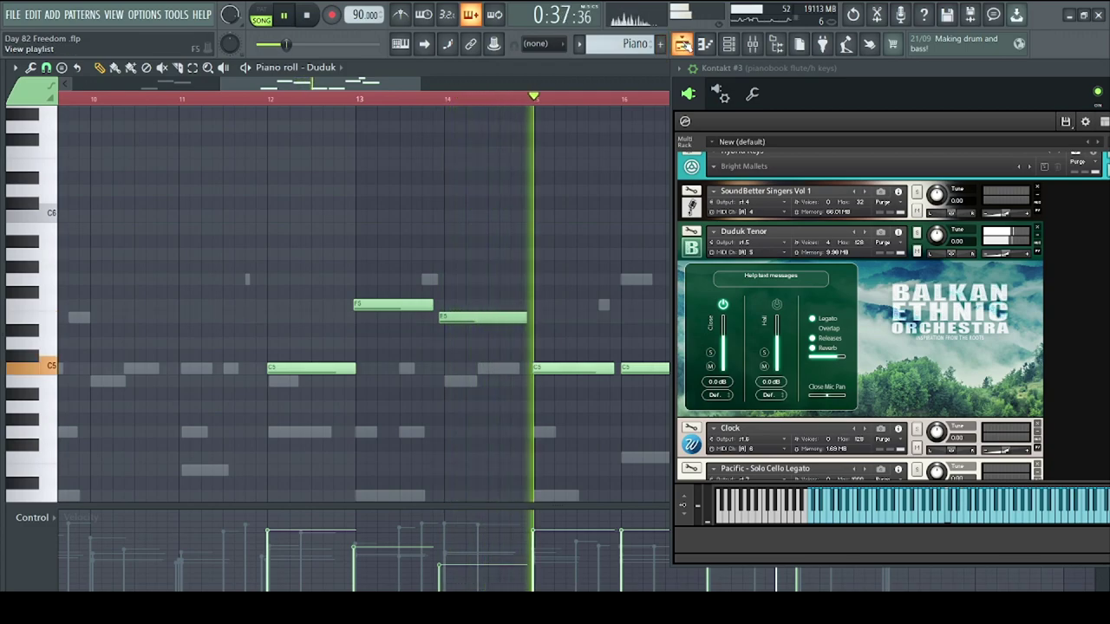
key("space")
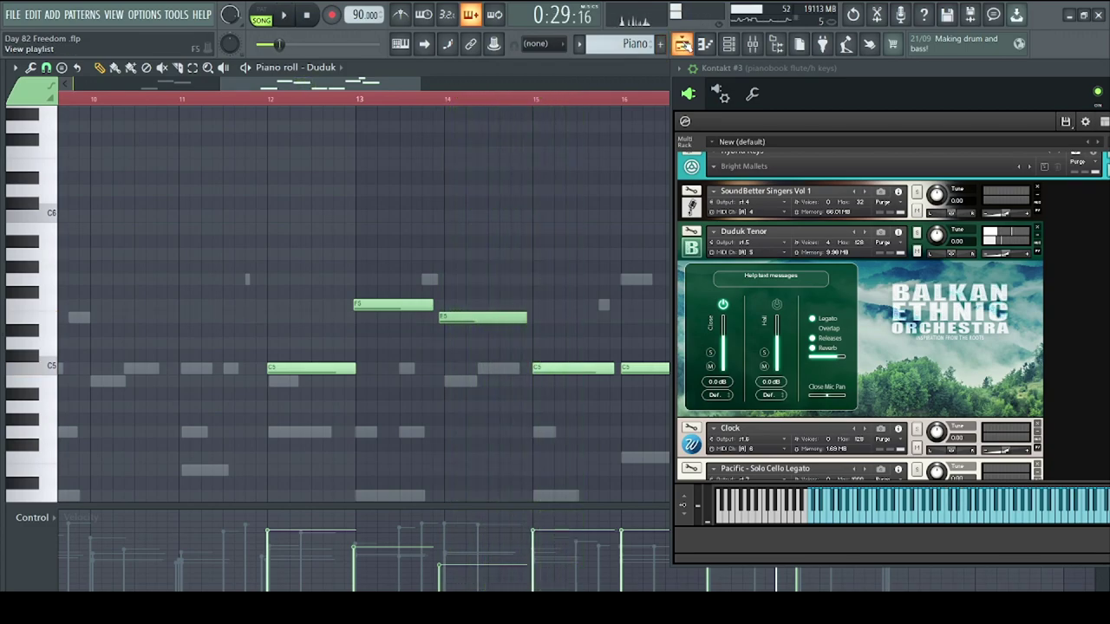
left_click(683, 44)
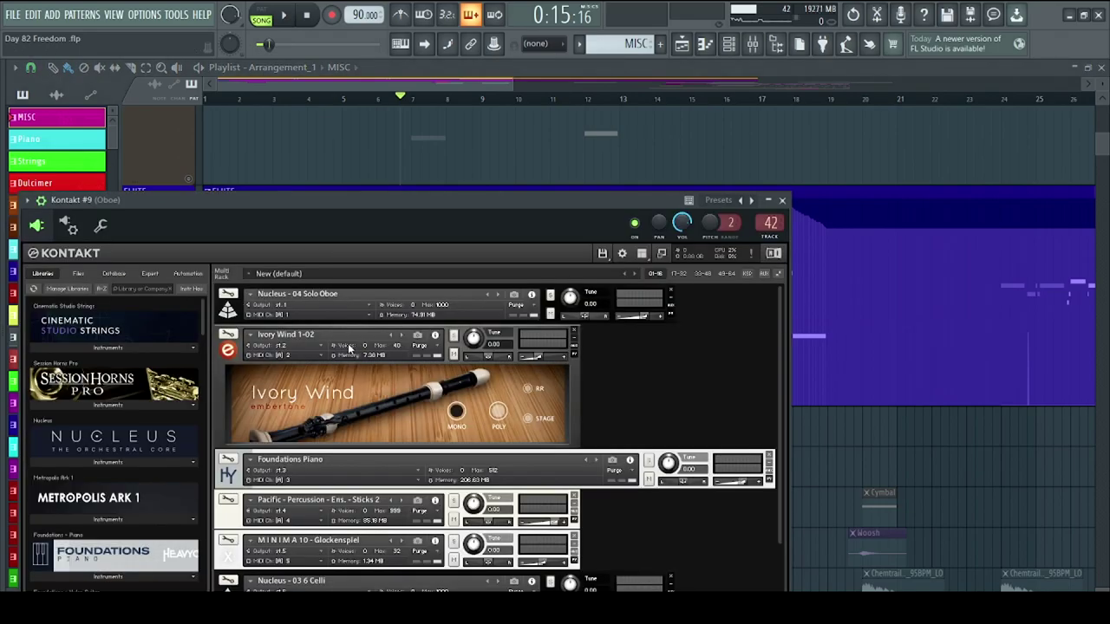
Close the Ivory Wind and Freelodica Kontakt windows and play the soloed FLUTE track from about bar 6.
left_click(782, 201)
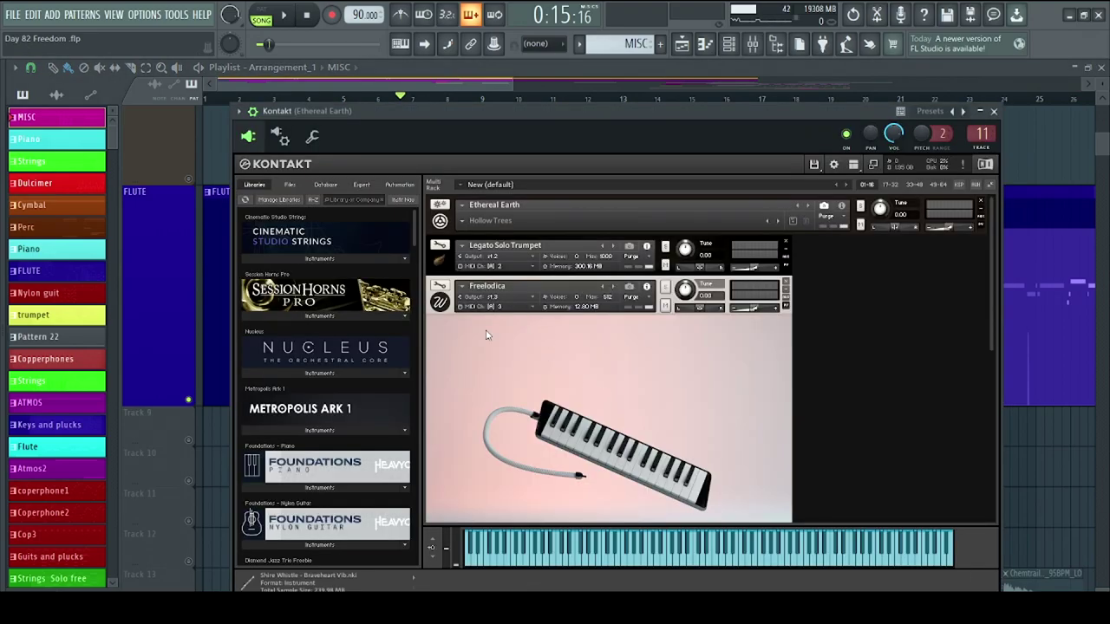
left_click(995, 112)
key("space")
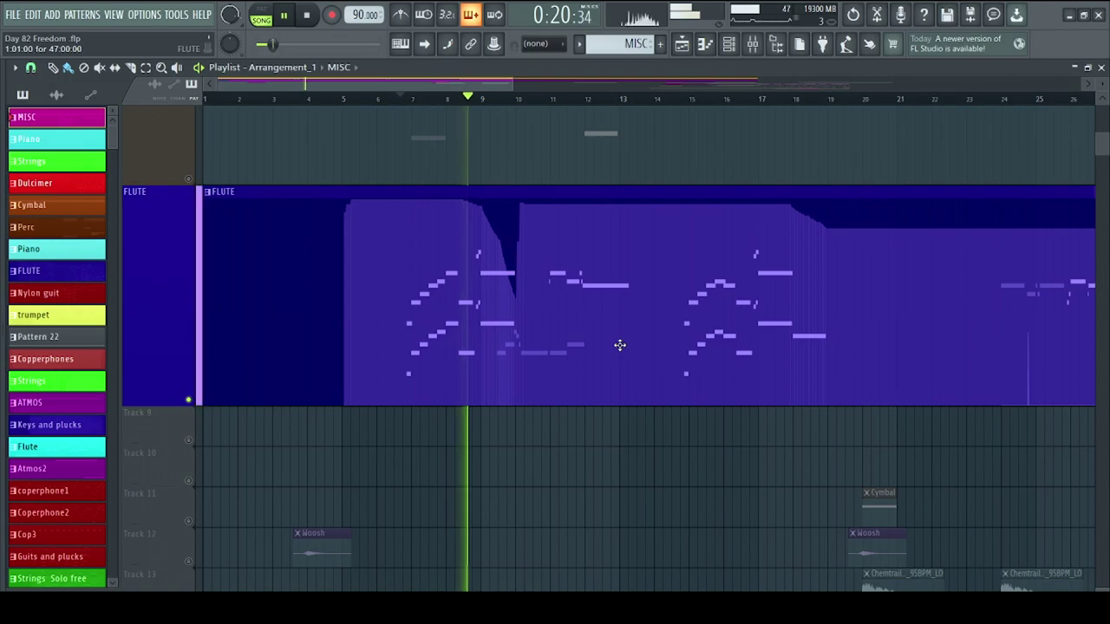
key("space")
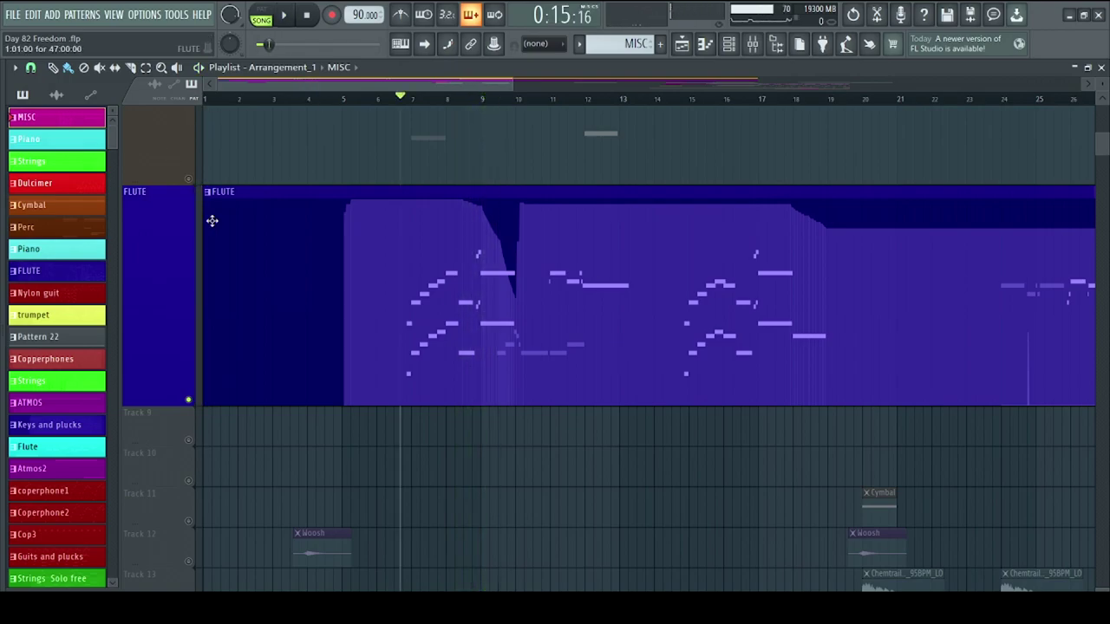
Turn off the FLUTE track's solo and play the full arrangement from about bar 6.
left_click(185, 396)
key("space")
scroll(466, 353, "up", 4)
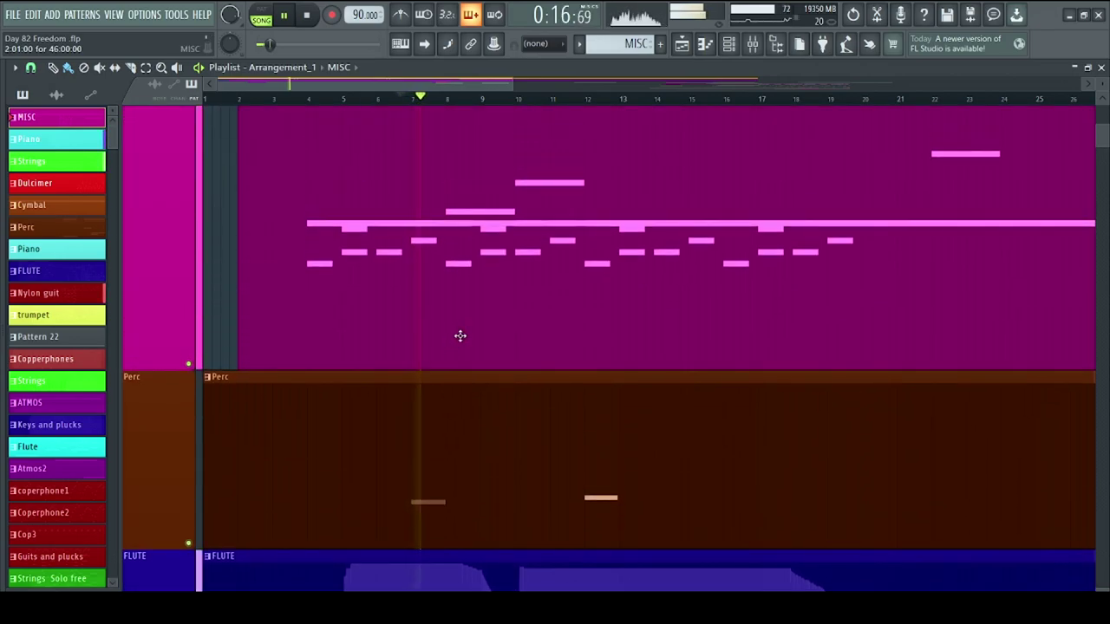
scroll(459, 334, "down", 3)
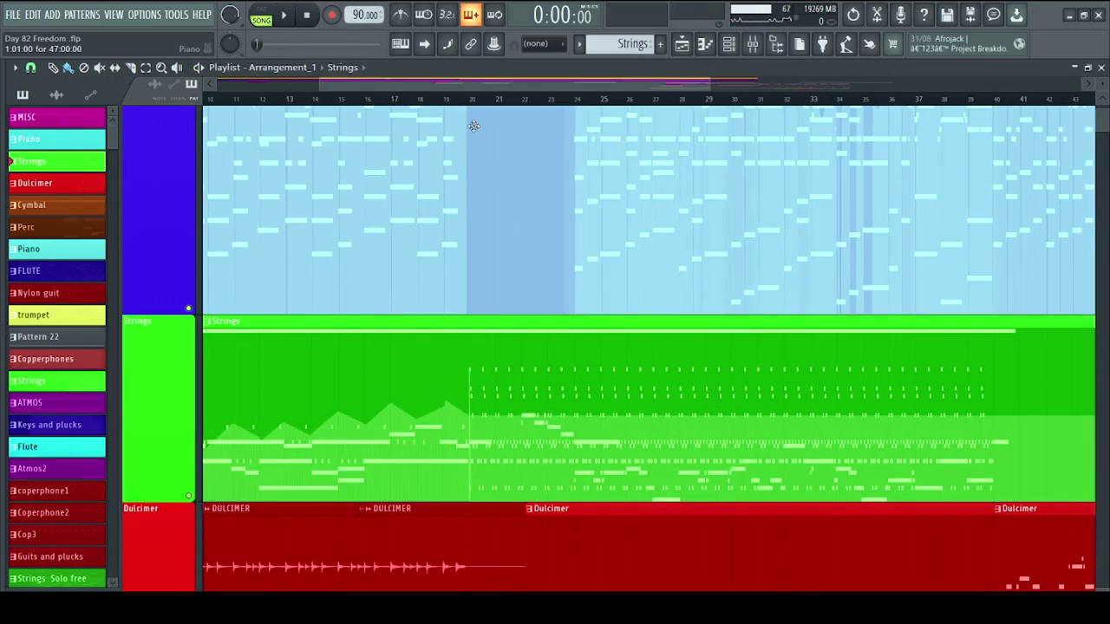
Place the playhead at about bar 20 and examine the Strings, Dulcimer, Nylon Guit and MISC tracks in that section.
left_click(467, 99)
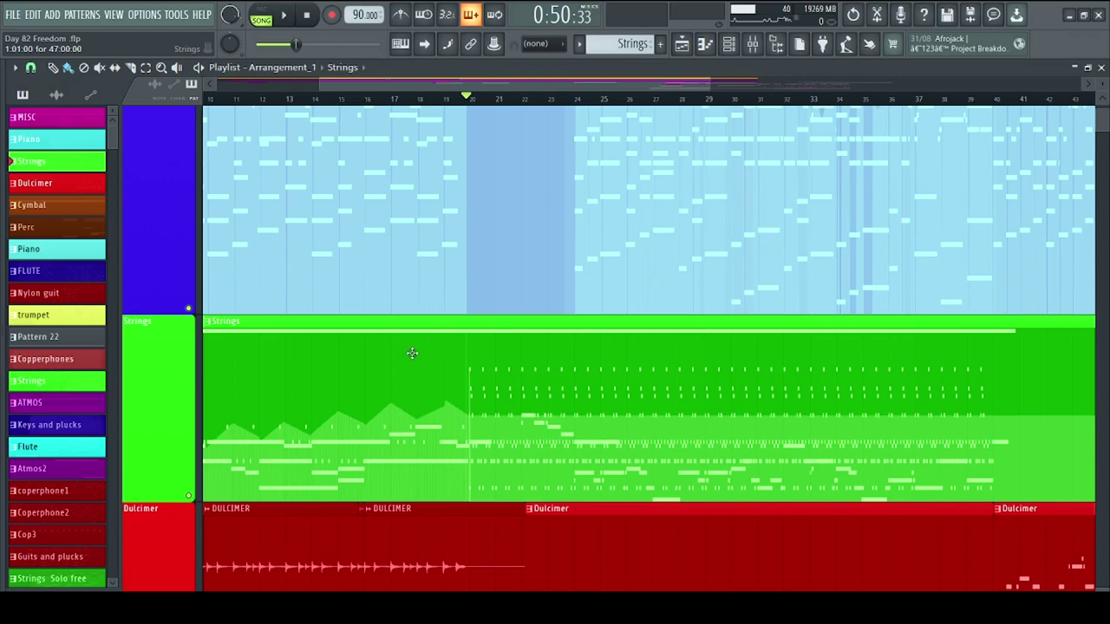
scroll(411, 353, "down", 4)
scroll(425, 460, "down", 1)
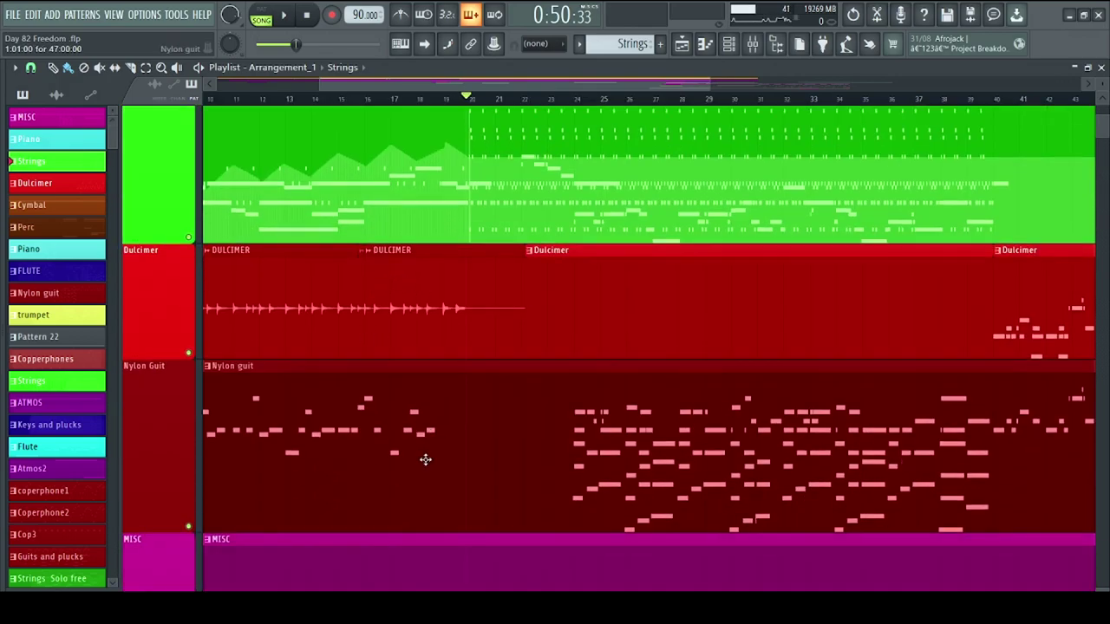
scroll(466, 379, "down", 1)
scroll(463, 389, "up", 3)
scroll(463, 386, "down", 6)
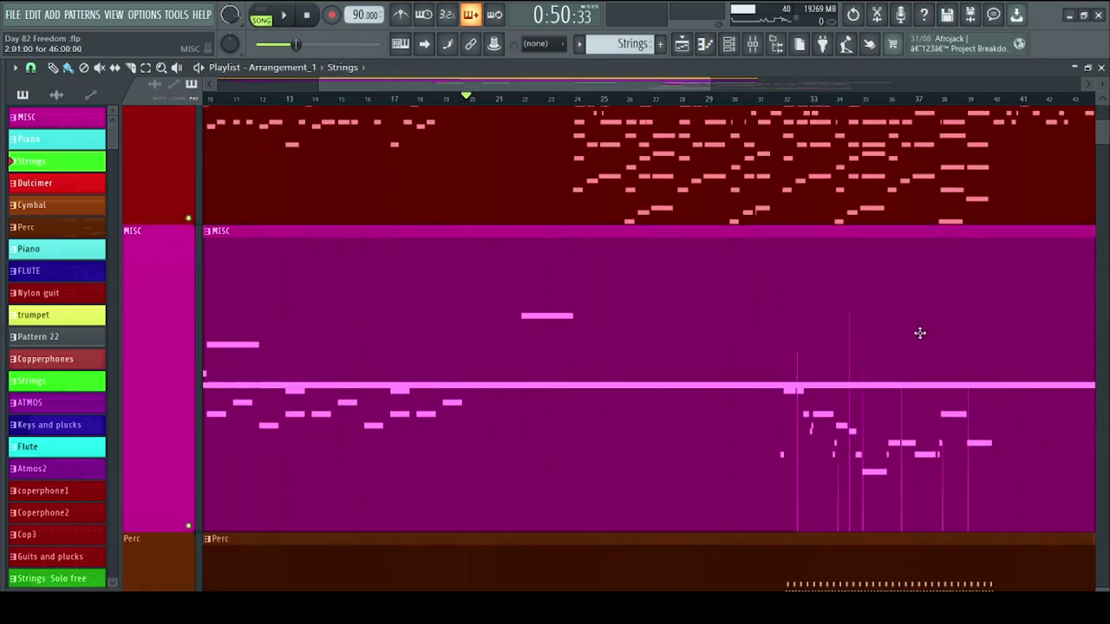
scroll(681, 372, "down", 4)
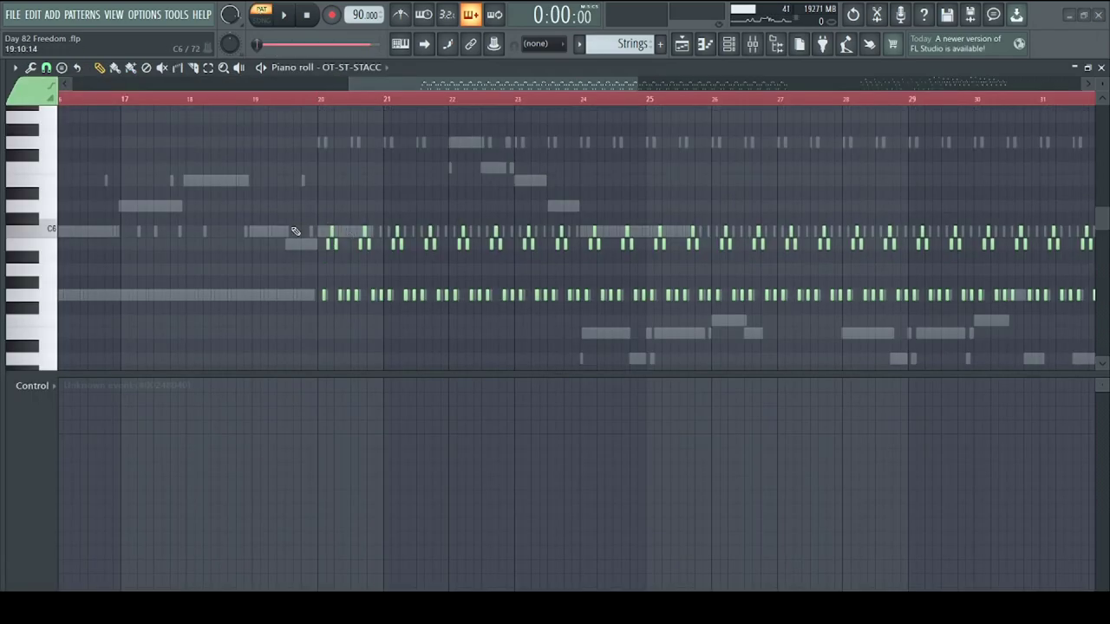
Play the OT-ST-STACC string part in pattern mode from bar 20, stopping after about two bars.
left_click(319, 97)
key("space")
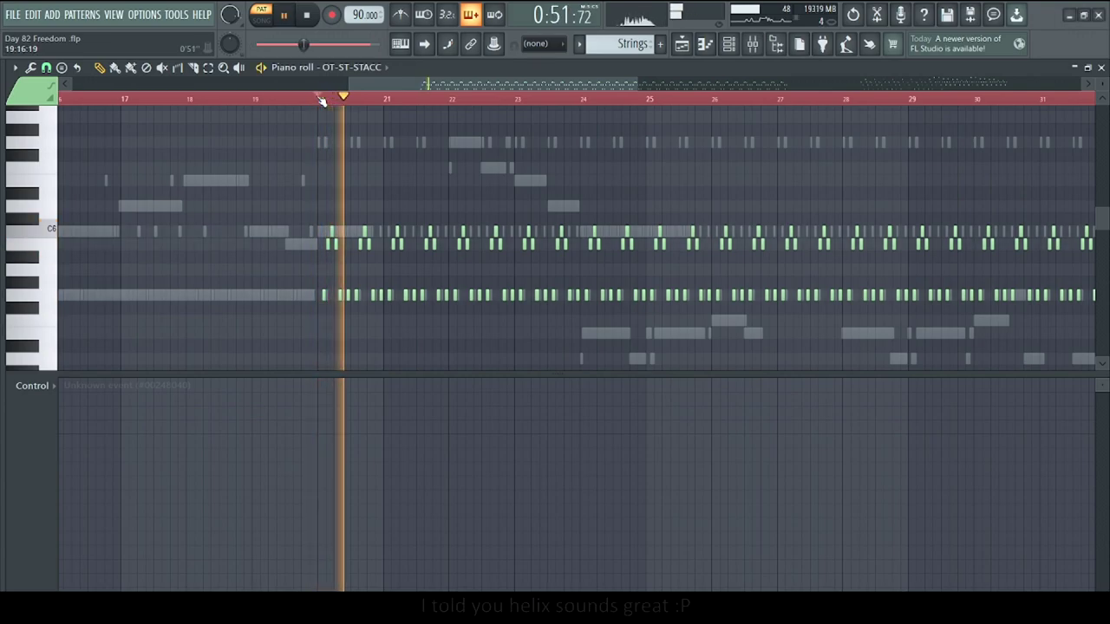
scroll(436, 218, "down", 3)
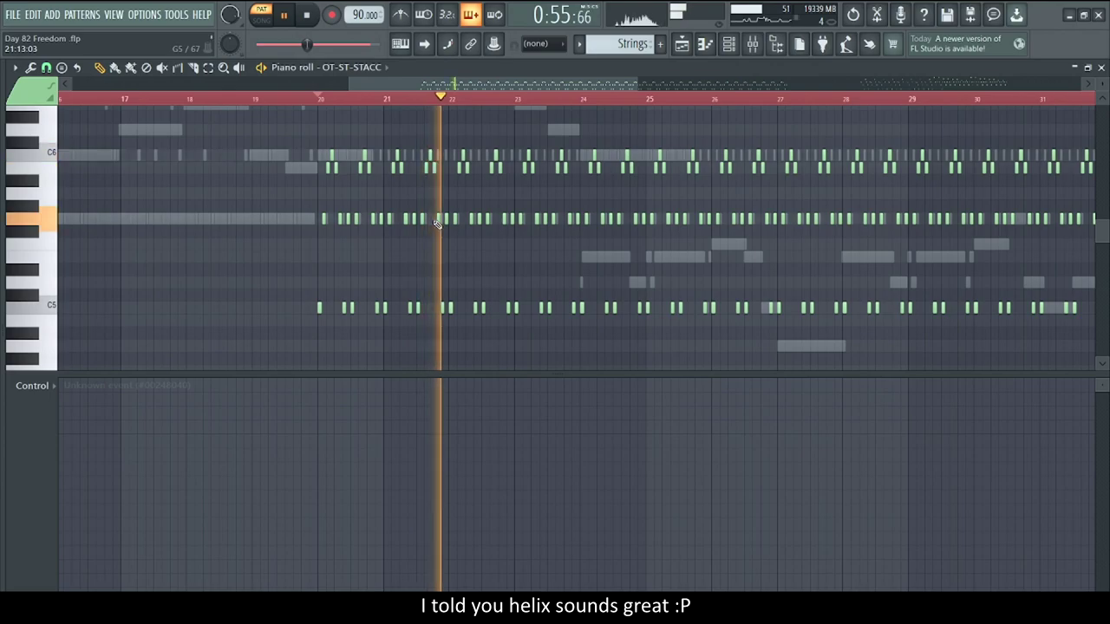
key("space")
View the BBC Symphony Orchestra Staccatissimo patch of the Flutes stacc channel and play its part from bar 20.
scroll(326, 175, "up", 7)
double_click(321, 169)
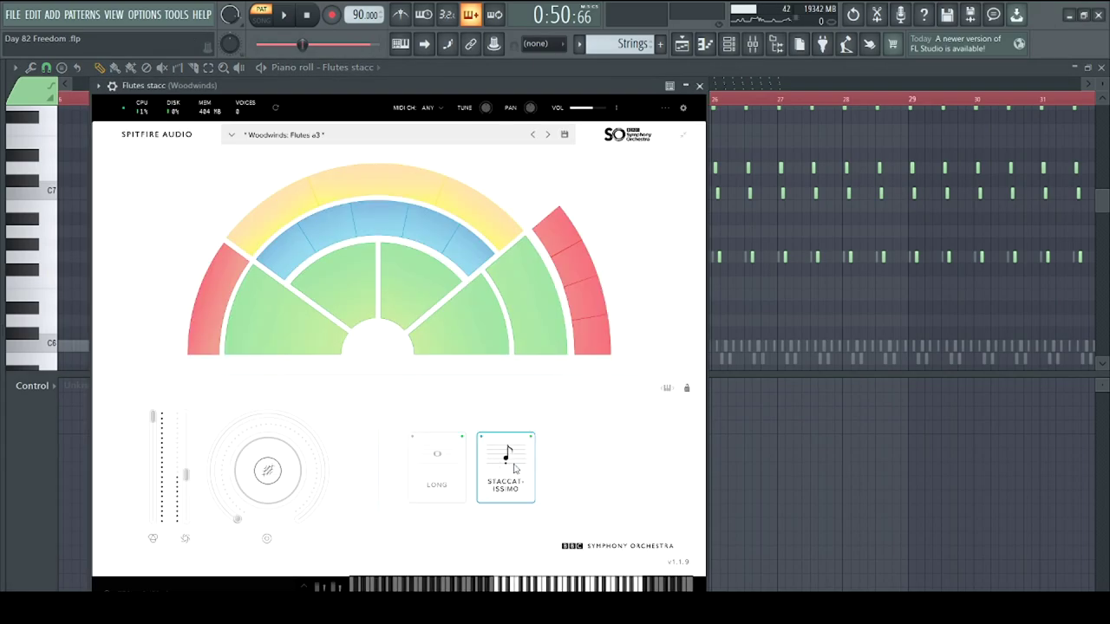
scroll(768, 347, "up", 3)
key("space")
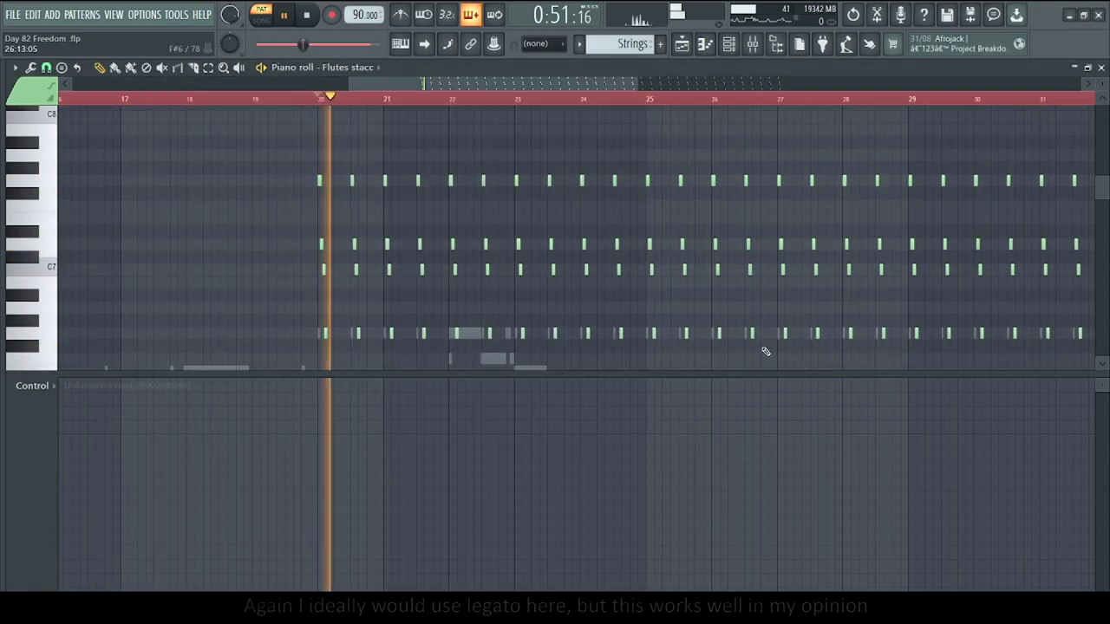
scroll(765, 351, "down", 2)
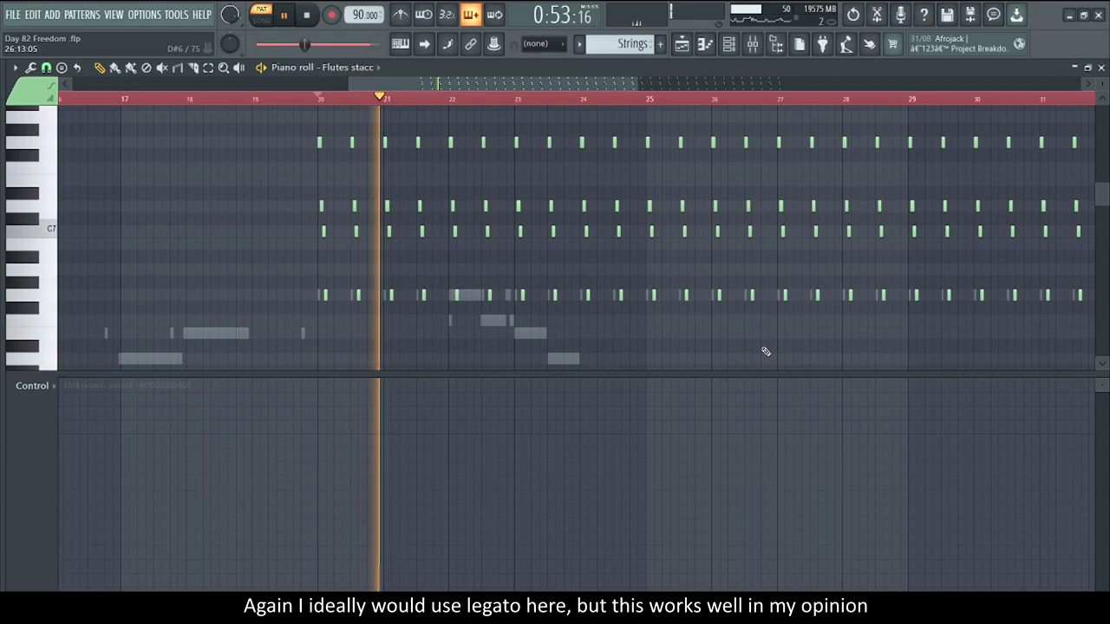
key("space")
key("space")
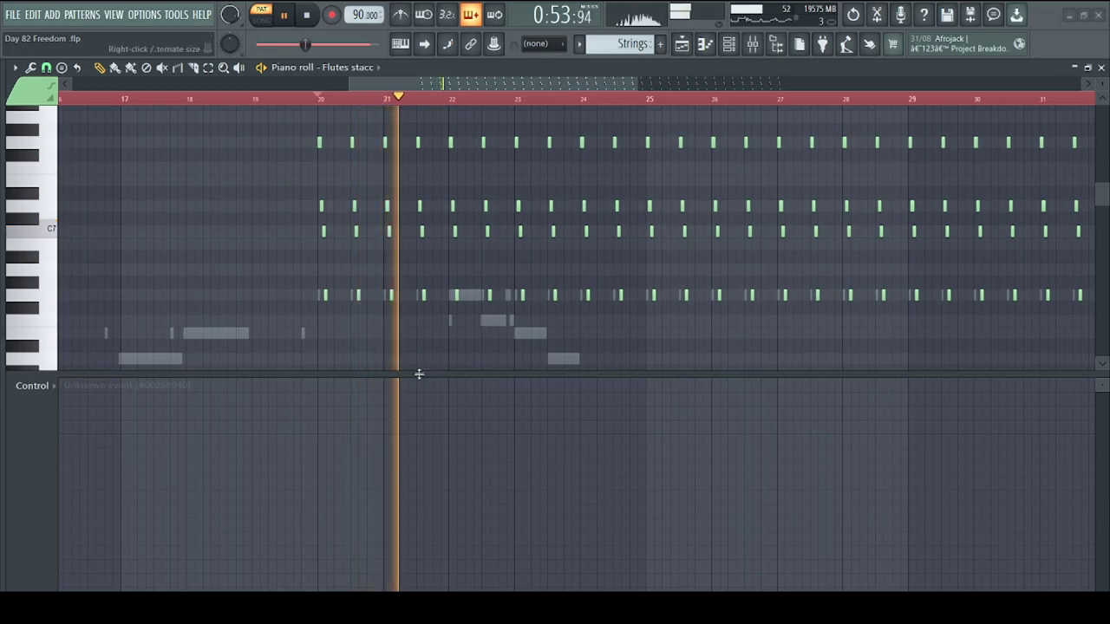
key("space")
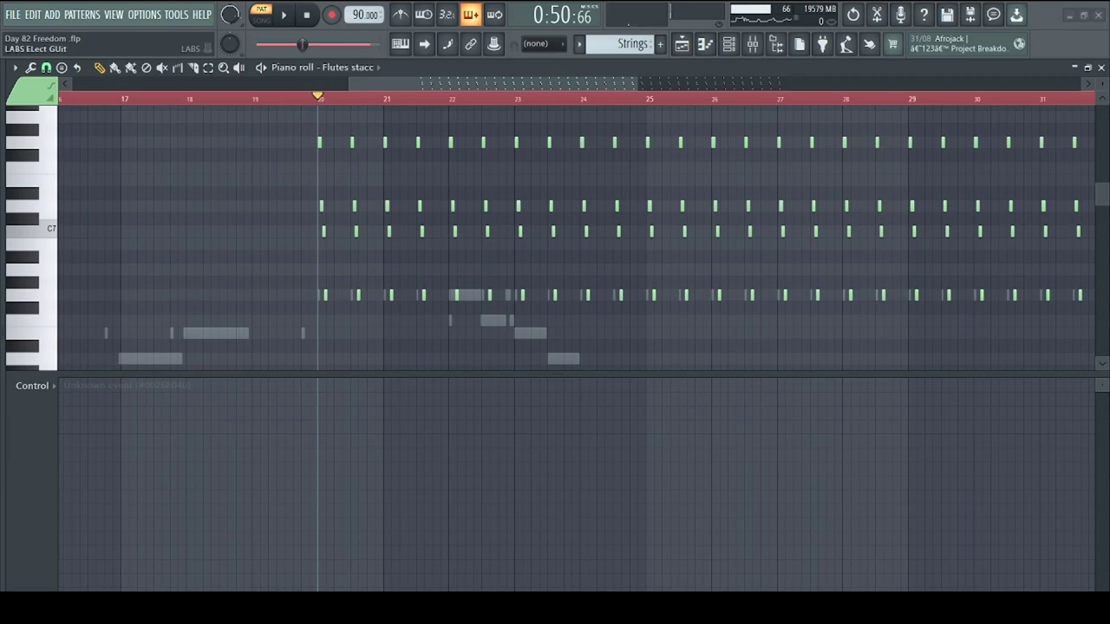
View the LABS Elect GUit channel's Lap Steel: Muted Plucks preset, close the plugin, and examine its notes from bar 20.
key("Down")
key("Return")
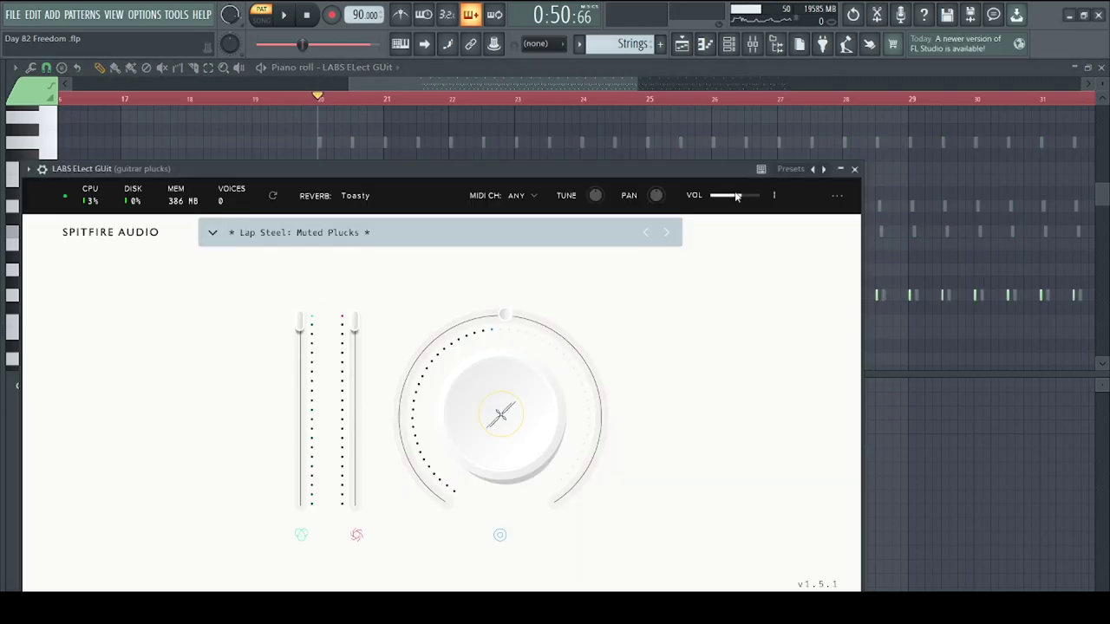
left_click(854, 169)
scroll(575, 208, "down", 3)
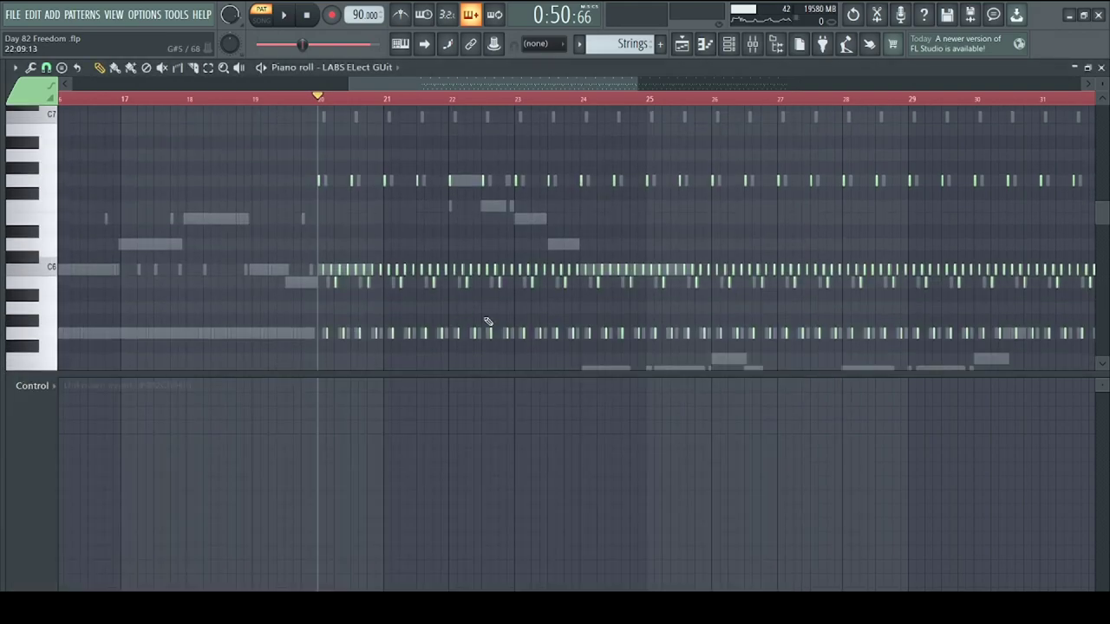
Play the LABS ELect GUit part and the OT-ST-STACC string part separately in pattern mode from bar 20.
key("space")
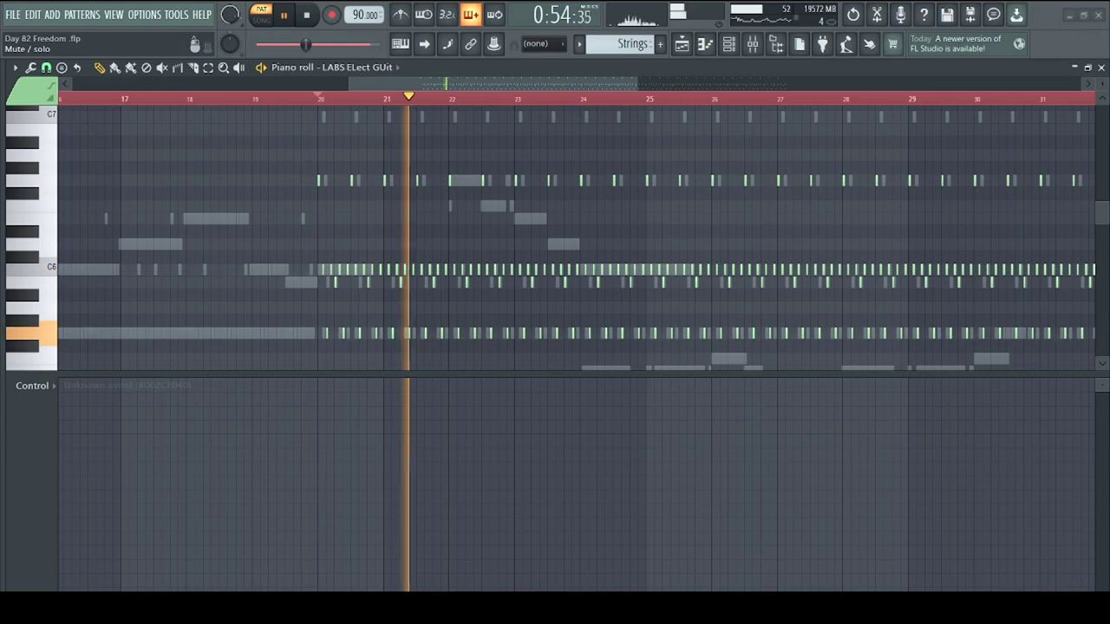
key("space")
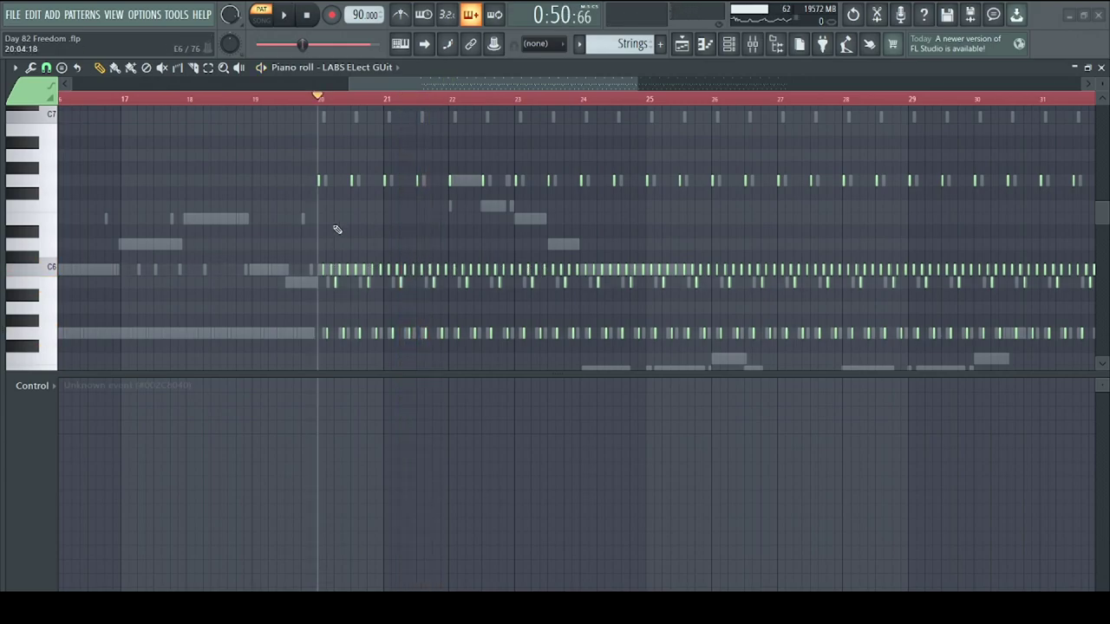
key("Down")
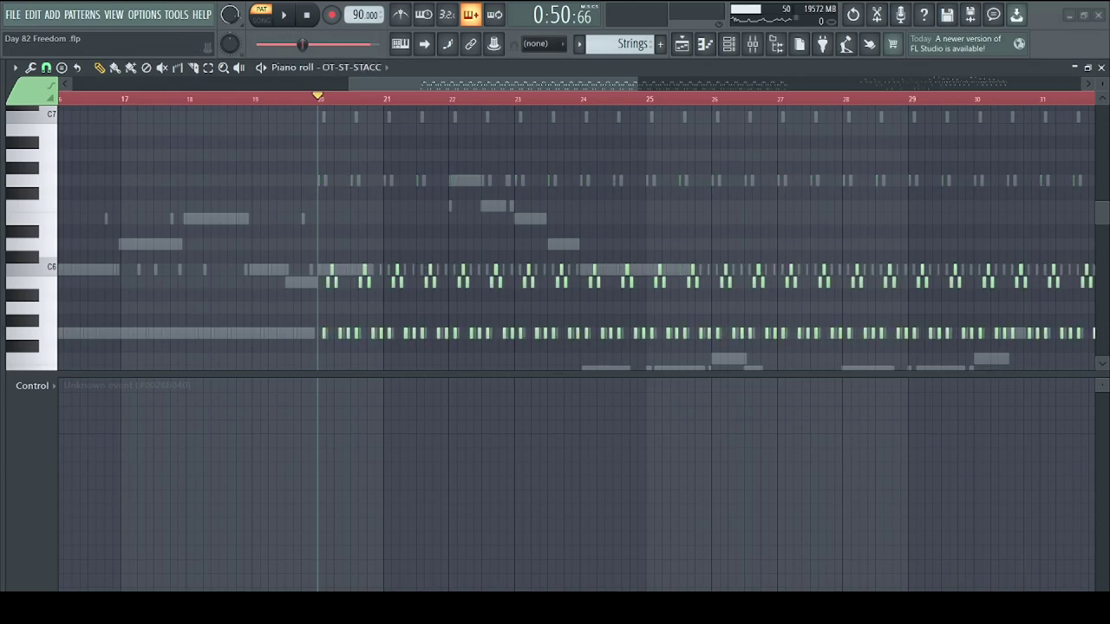
scroll(621, 309, "down", 4)
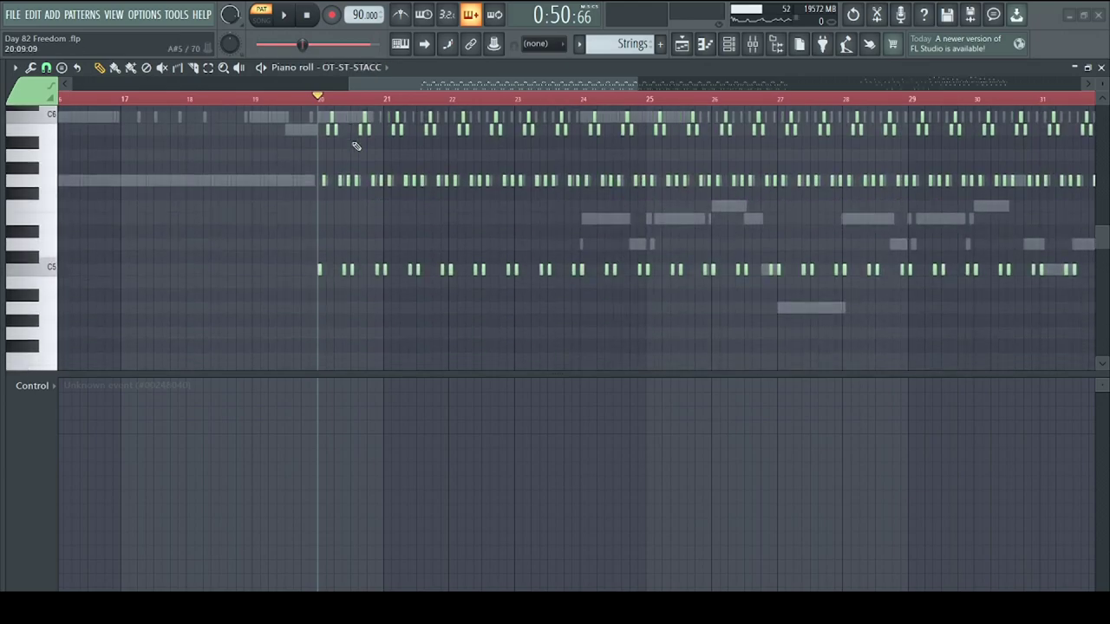
scroll(353, 129, "up", 1)
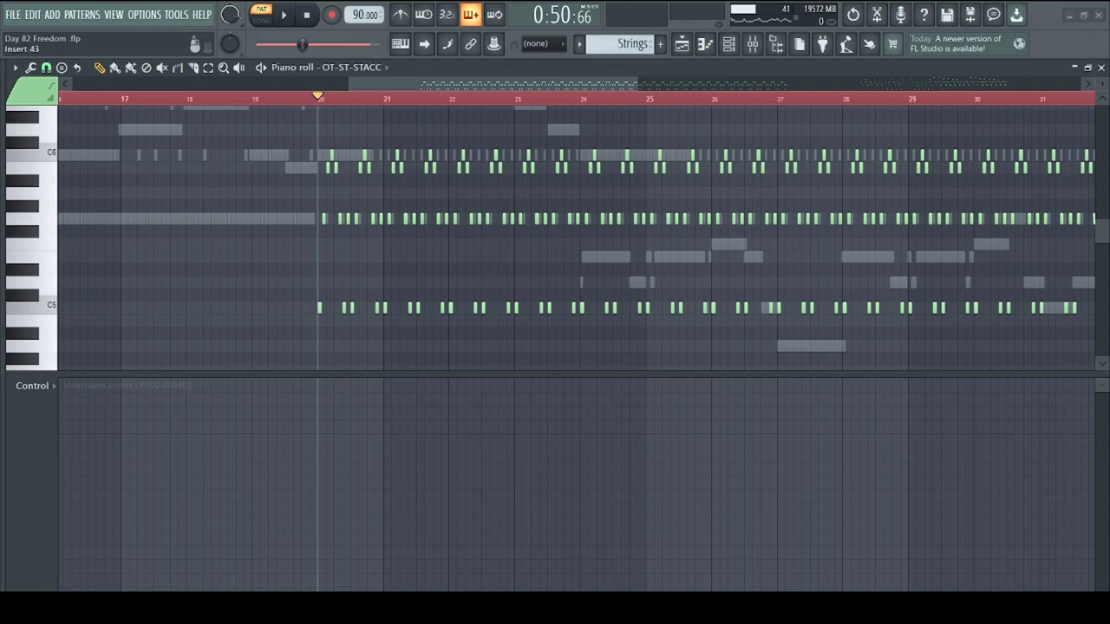
key("space")
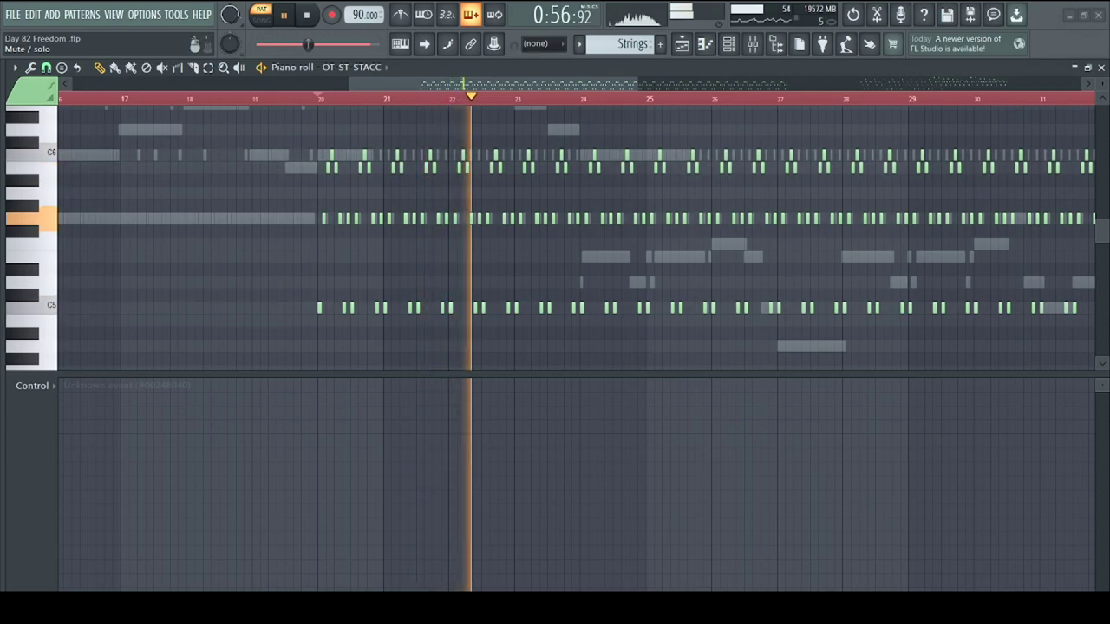
key("space")
Return to the playlist and play the full arrangement from bar 24, stopping after about two bars.
key("F5")
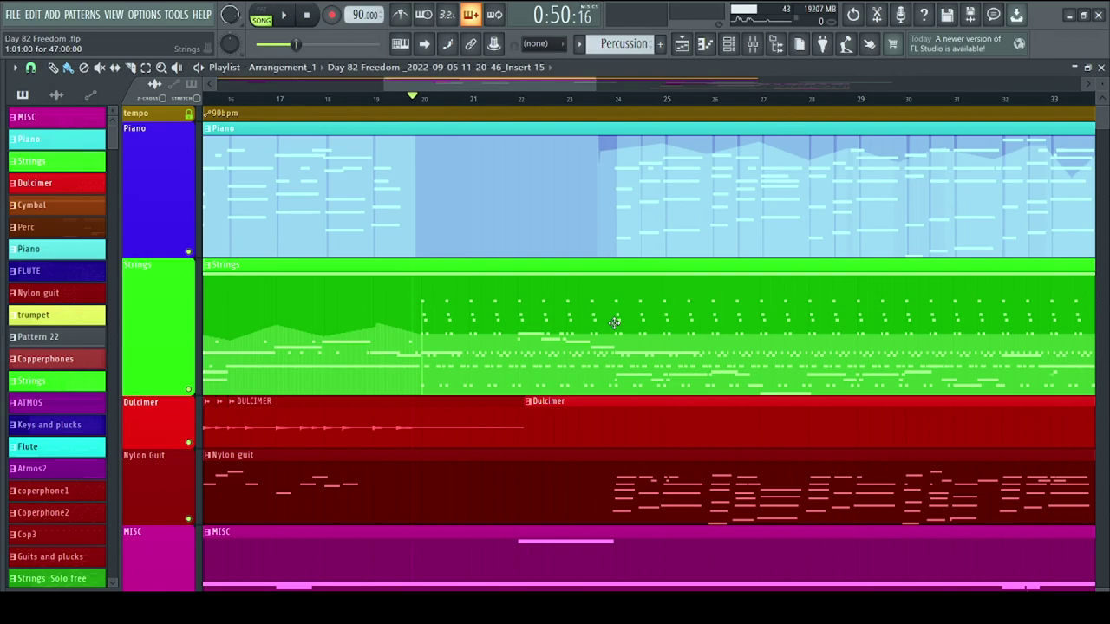
left_click(613, 108)
key("space")
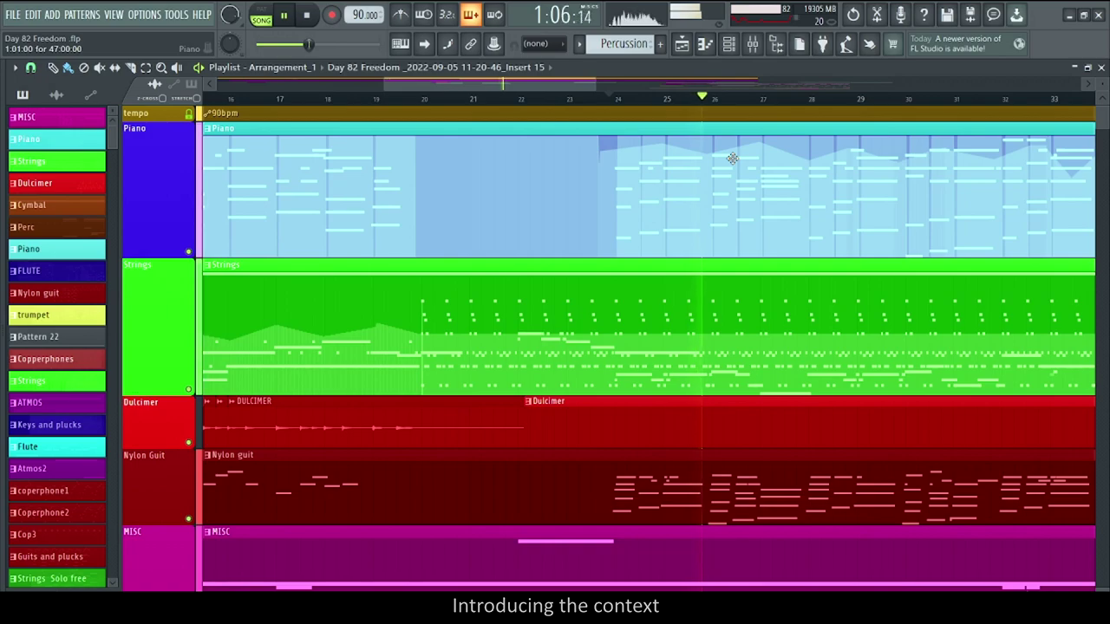
key("space")
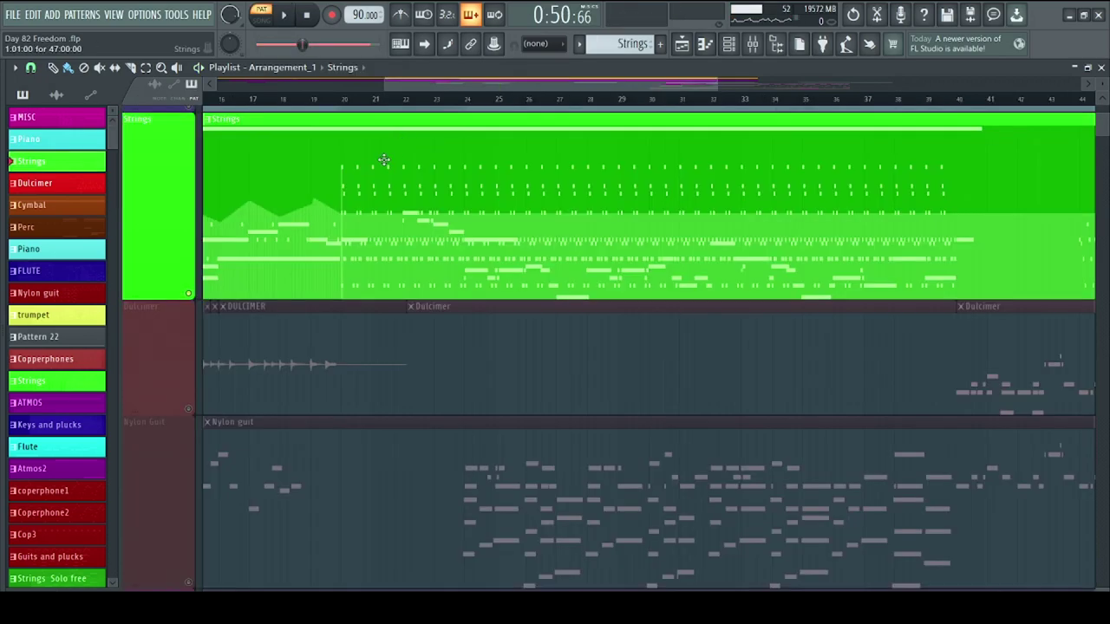
Play the soloed Strings track in song mode from about bar 22.
scroll(322, 230, "up", 1)
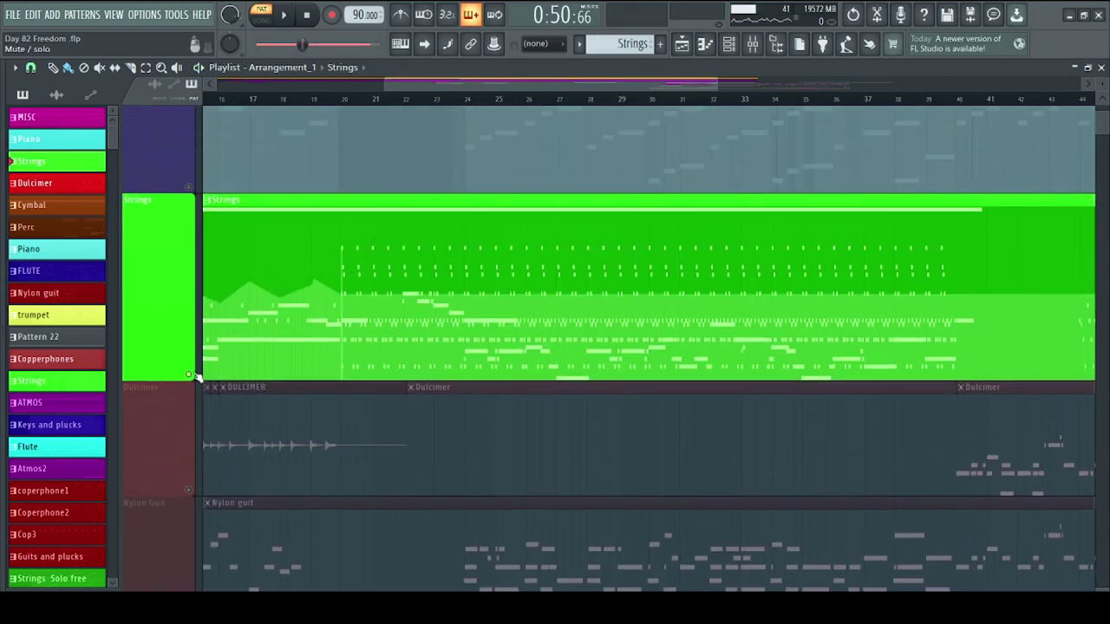
left_click(402, 97)
key("space")
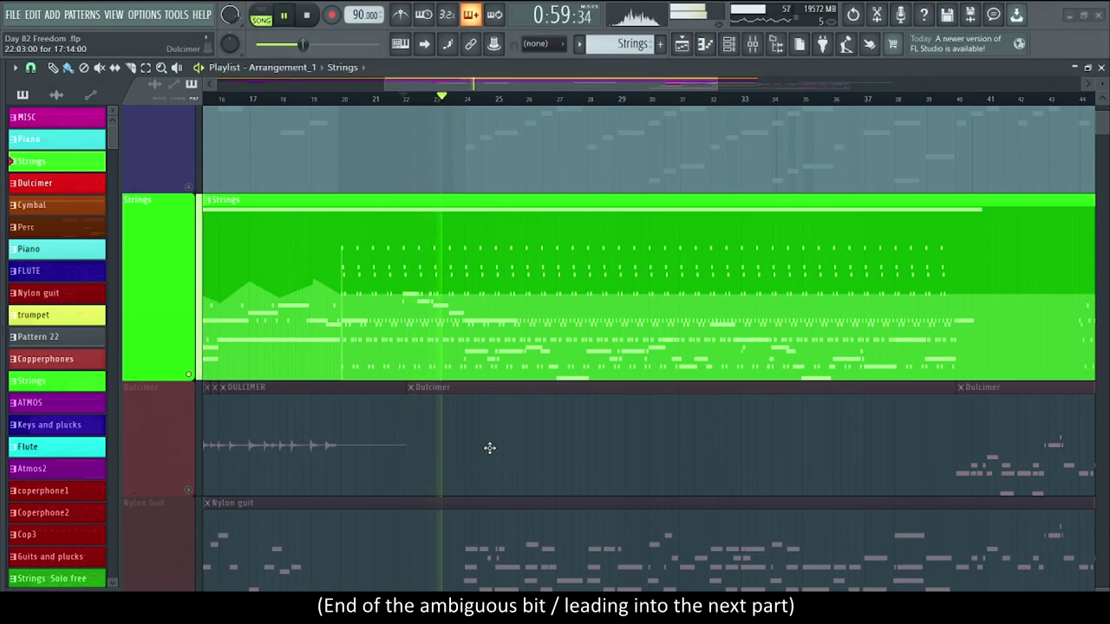
key("space")
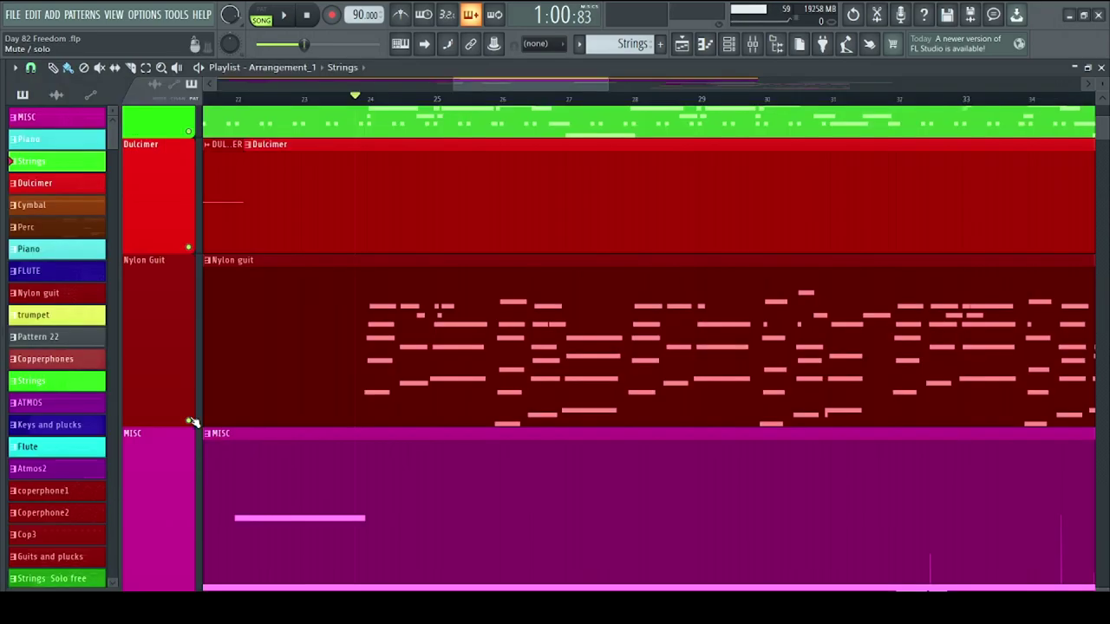
Play the Nylon Guit track and the Piano track individually in solo from about bar 24.
right_click(189, 422)
key("space")
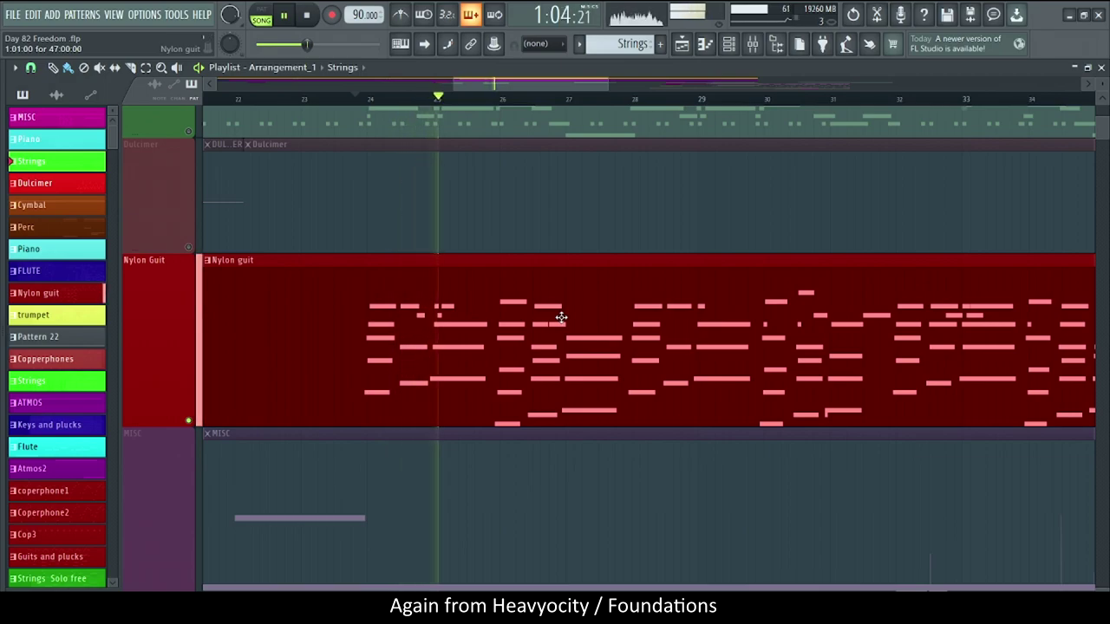
key("space")
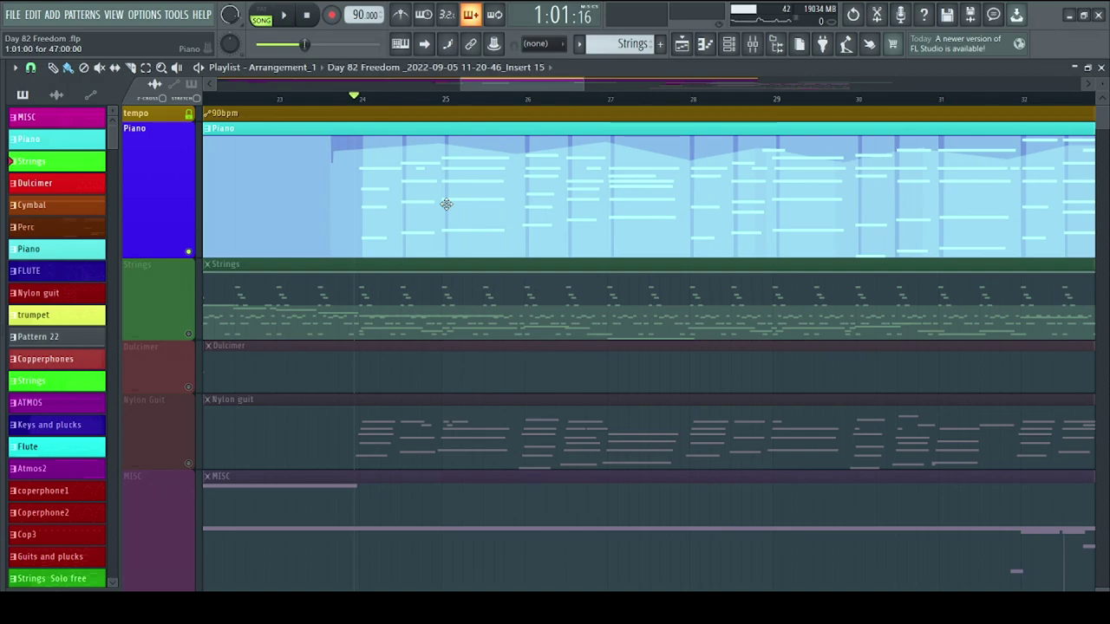
key("space")
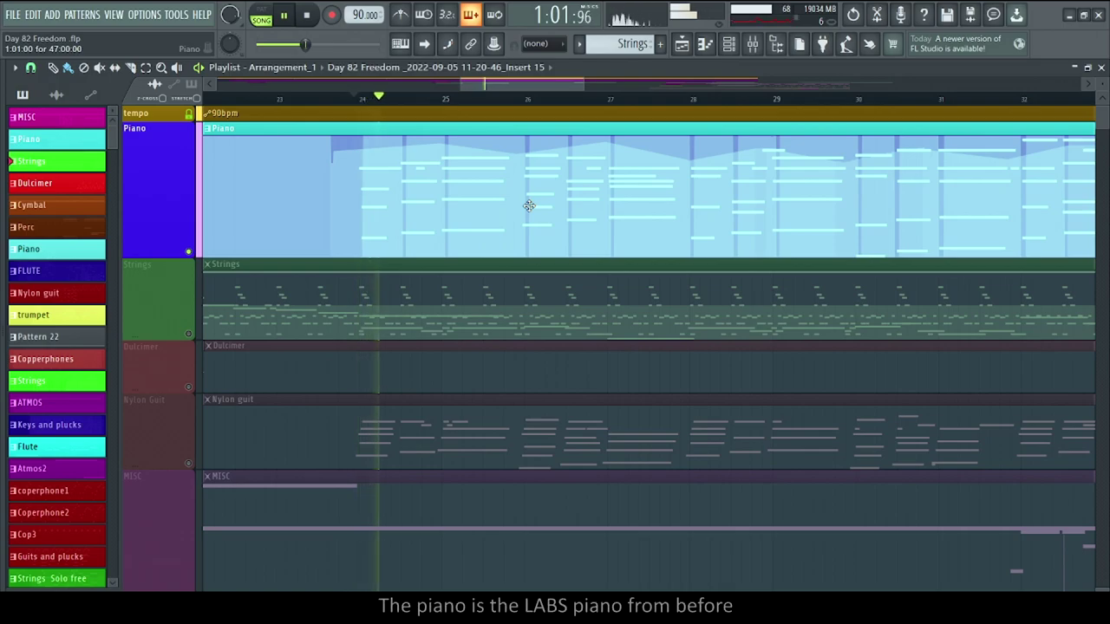
key("space")
View the FLUTE track's Kontakt rack with SoundBetter Singers Vol 1 and play the soloed track from bars 32 and 24.
left_click(699, 256)
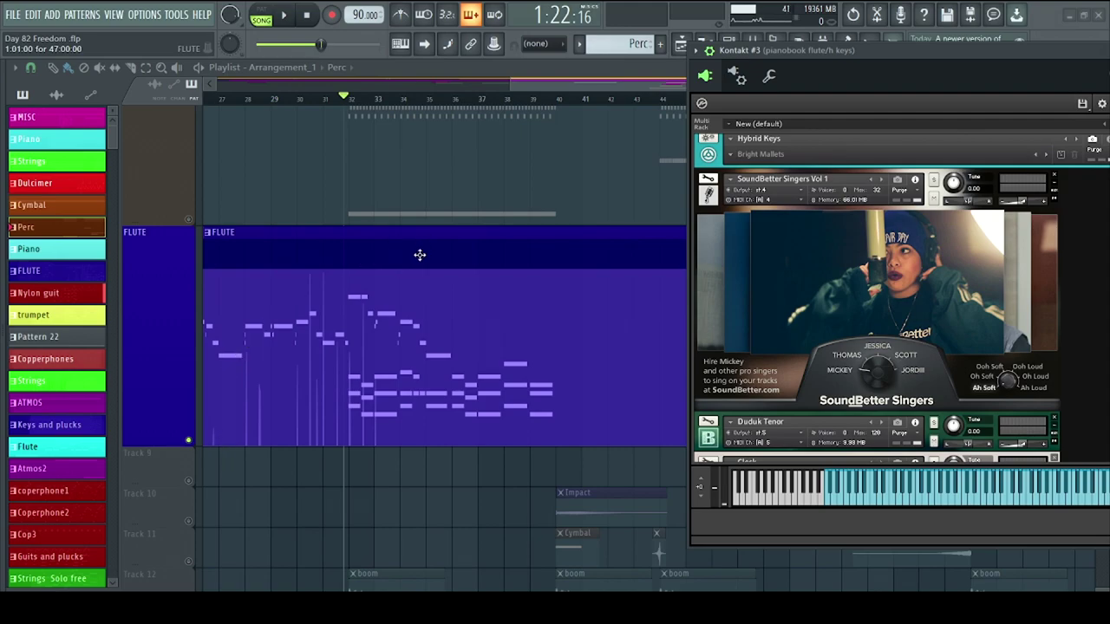
key("space")
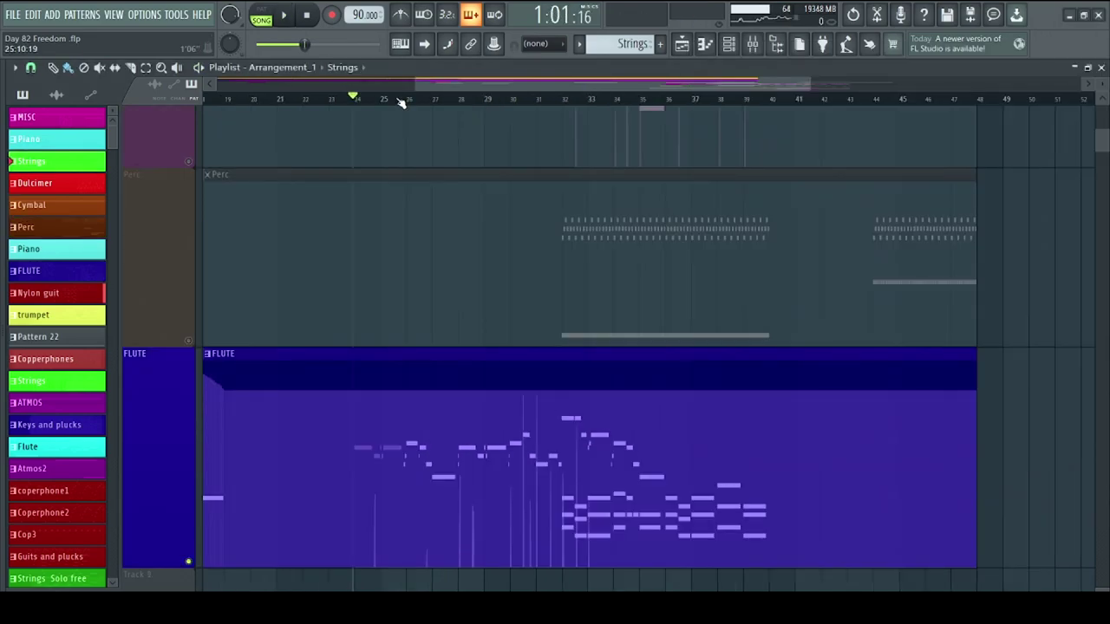
key("space")
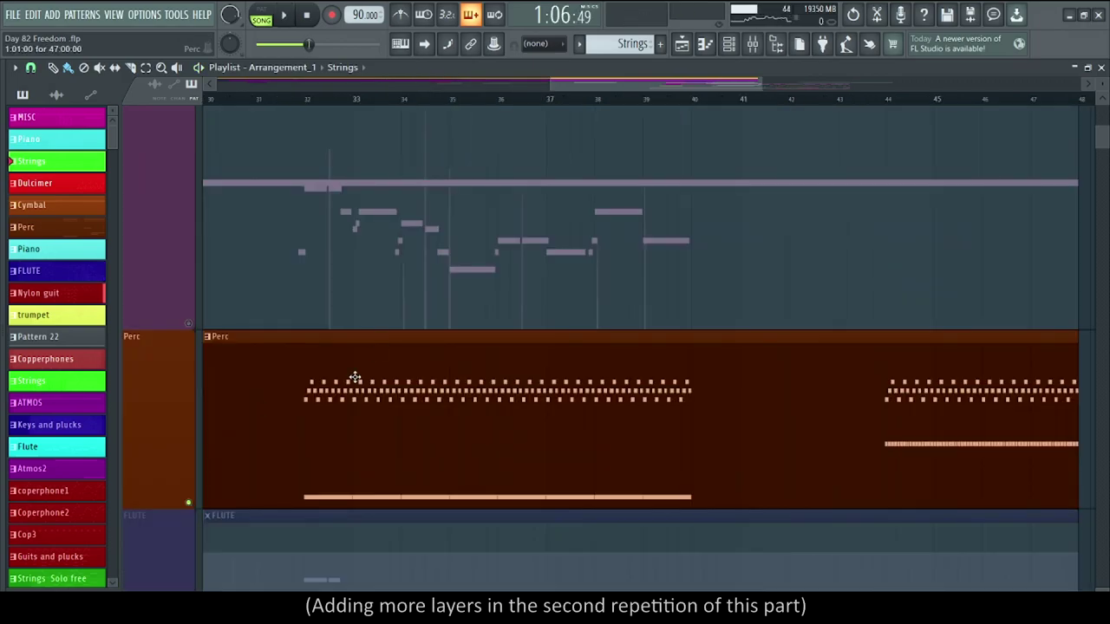
Open the Perc pattern's clock channel in the piano roll and play its part in pattern mode from bar 32.
left_click(343, 398)
double_click(343, 398)
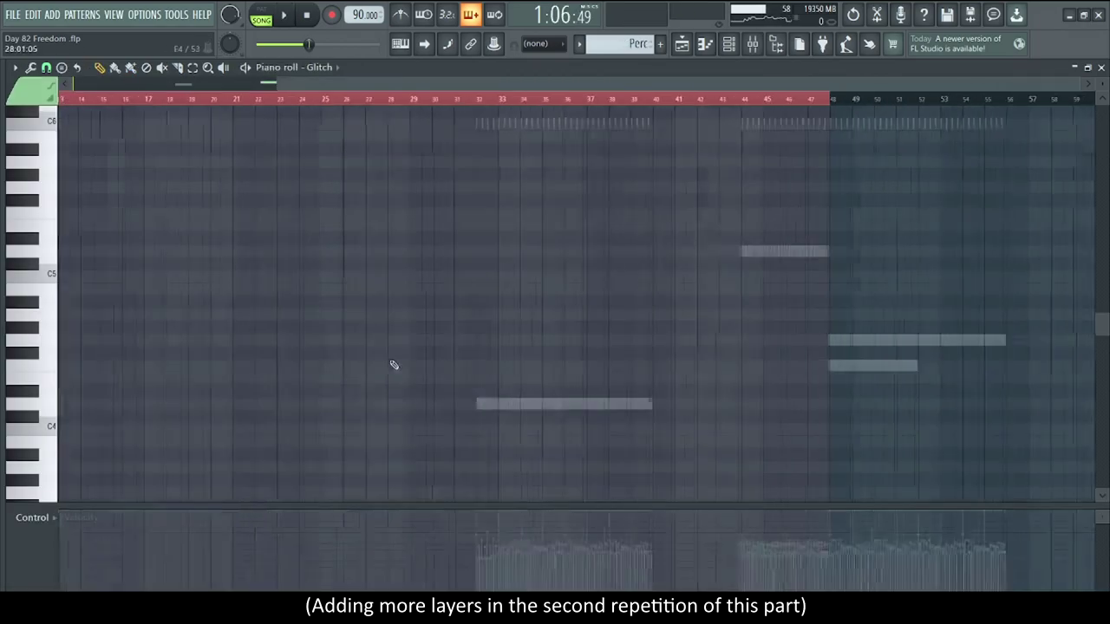
double_click(418, 256)
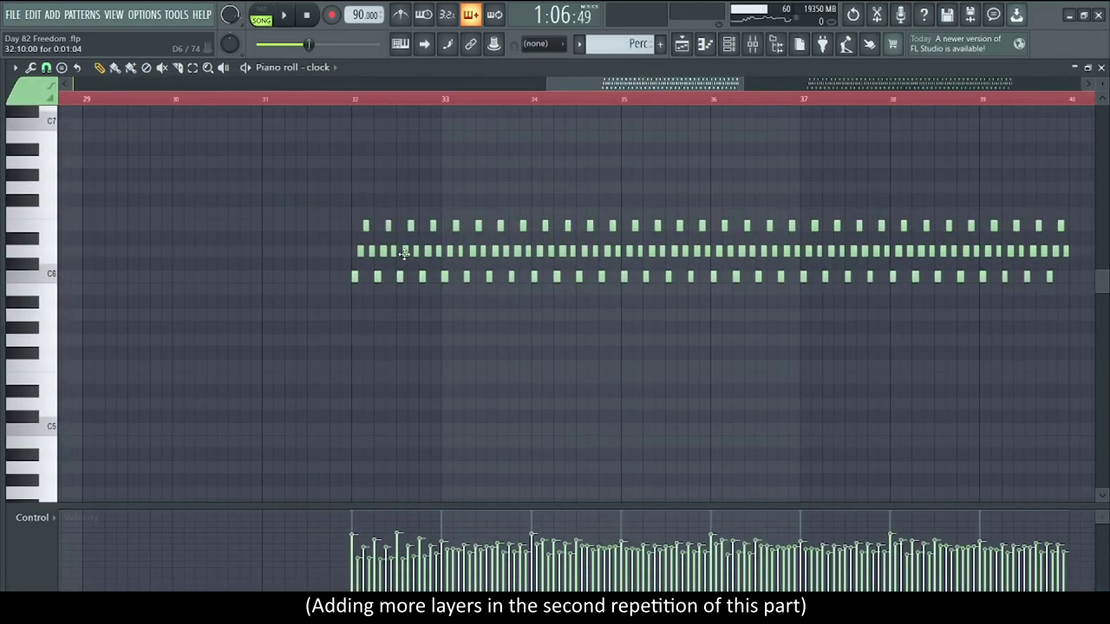
left_click(350, 99)
key("space")
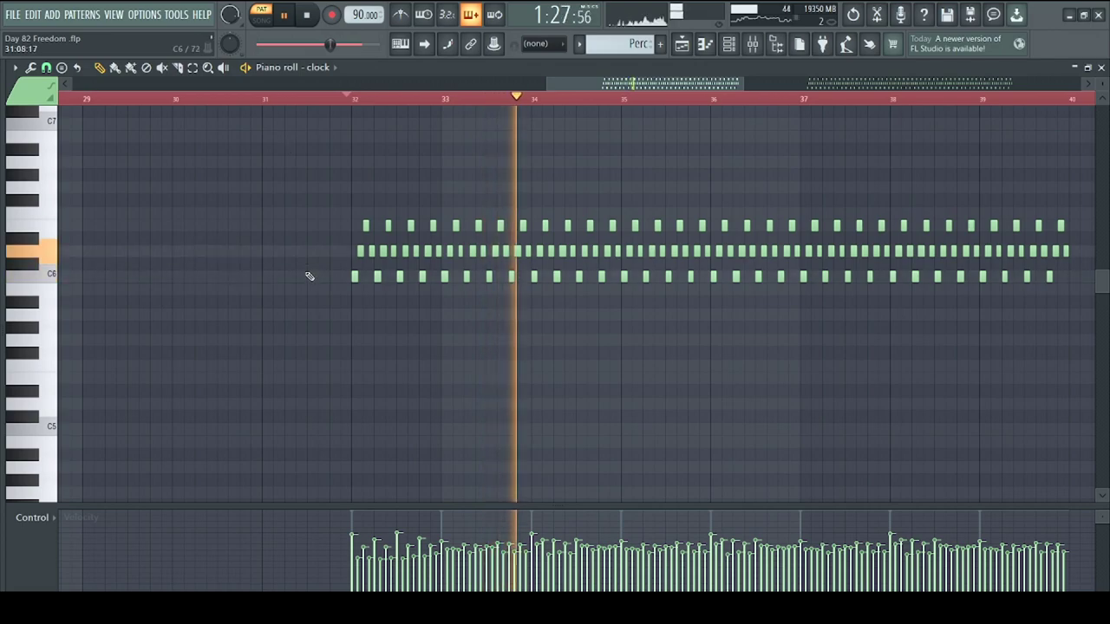
key("space")
View the Perc pattern's strashed channel notes from bar 32 and audition its first D4 note.
scroll(310, 277, "down", 5)
double_click(417, 330)
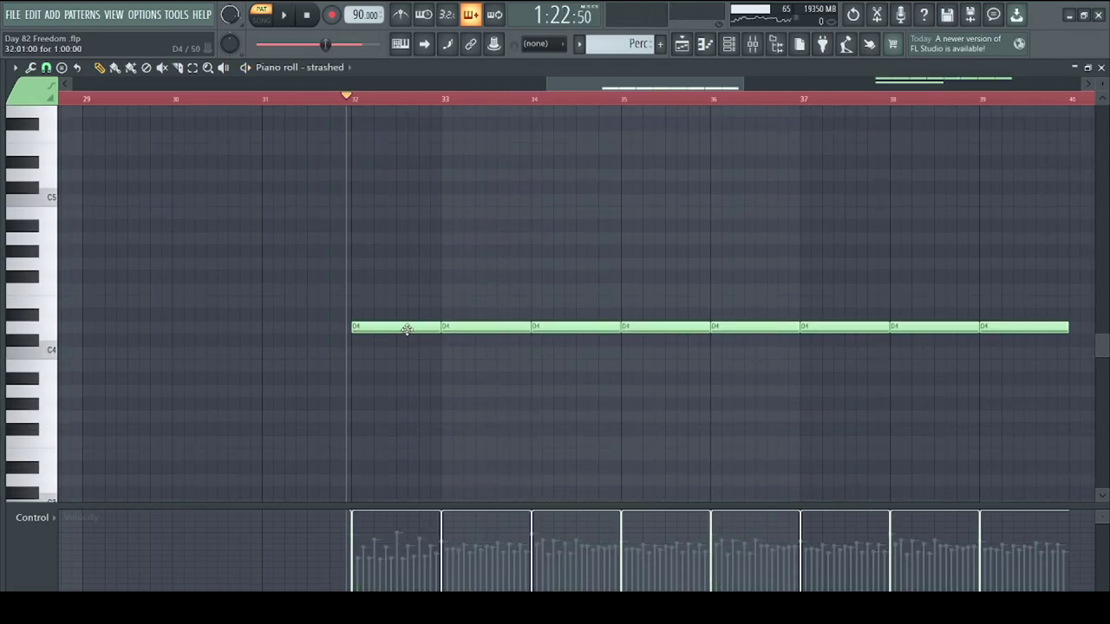
left_click(407, 329)
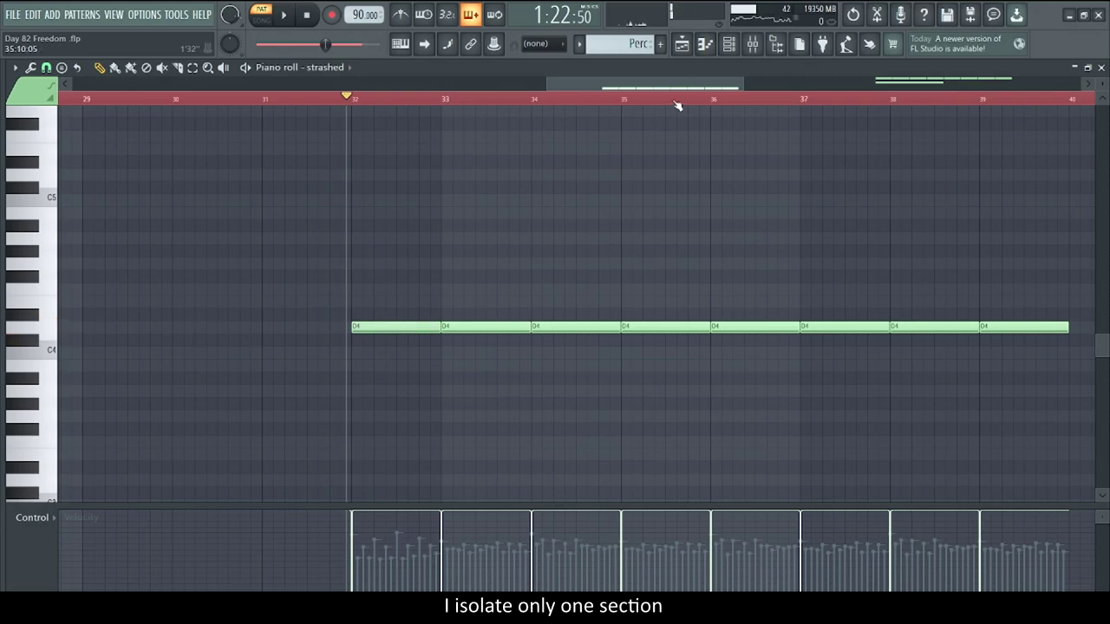
Play the full arrangement in song mode from bar 32 and look through the tracks from FLUTE up to Piano.
left_click(681, 43)
left_click(519, 102)
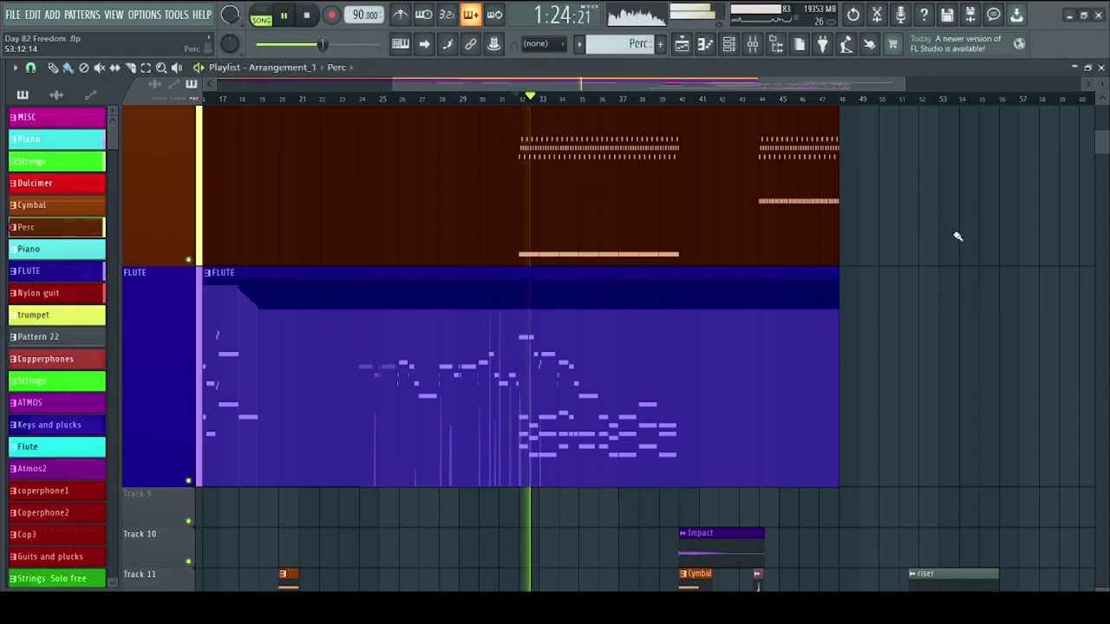
scroll(958, 238, "up", 3)
scroll(957, 238, "up", 5)
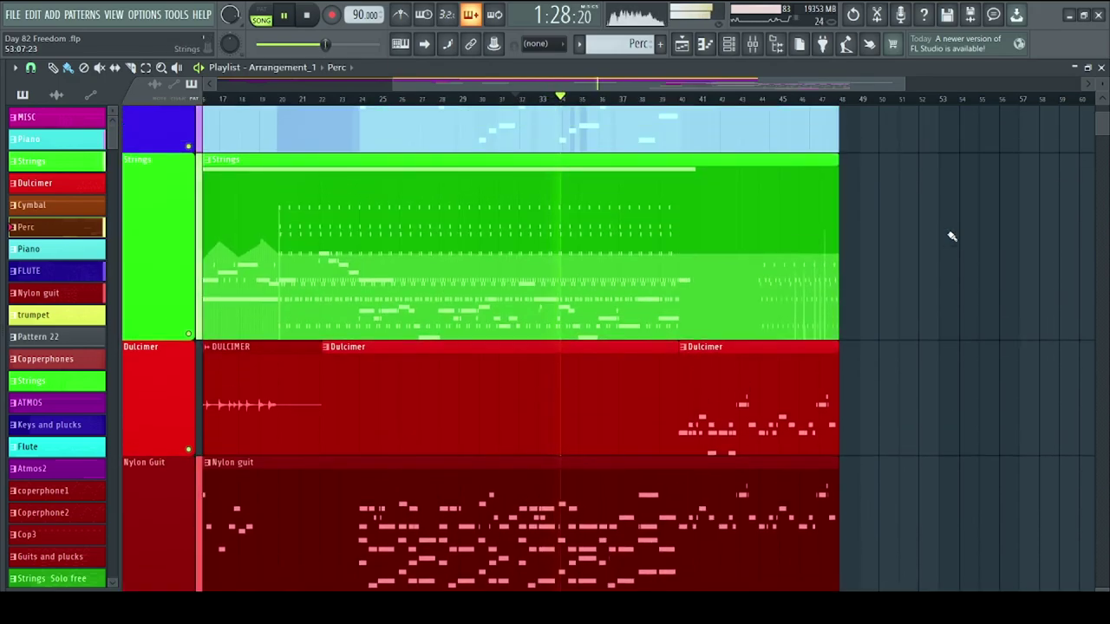
scroll(951, 236, "up", 2)
scroll(951, 236, "down", 3)
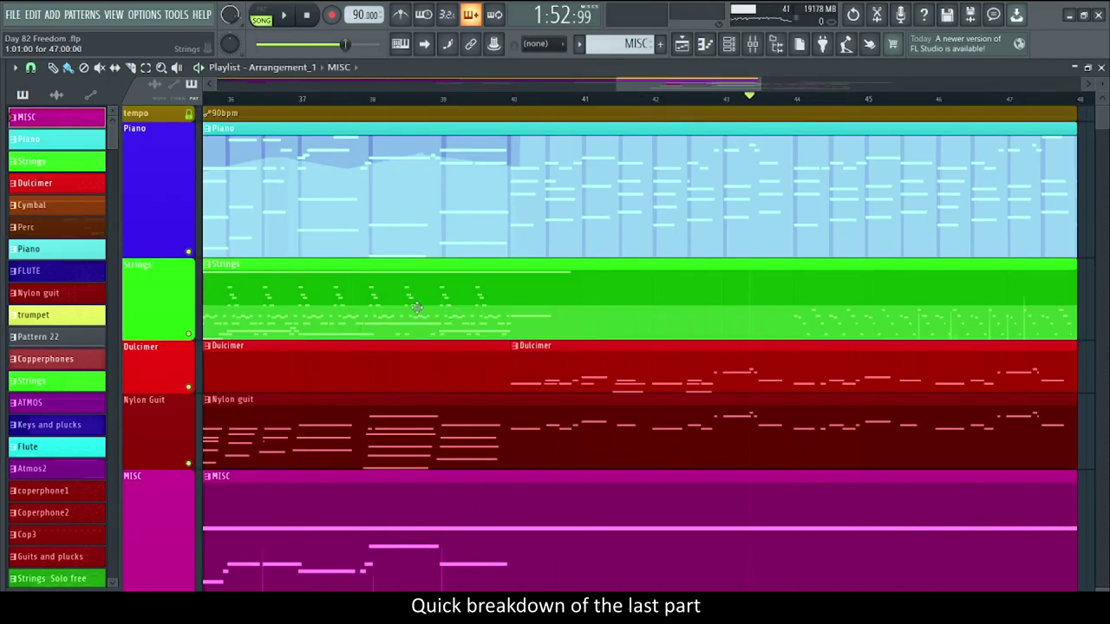
Increase the Strings track's height and examine the tracks down to Track 19 between bars 36 and 48.
left_click_drag(151, 340, 156, 395)
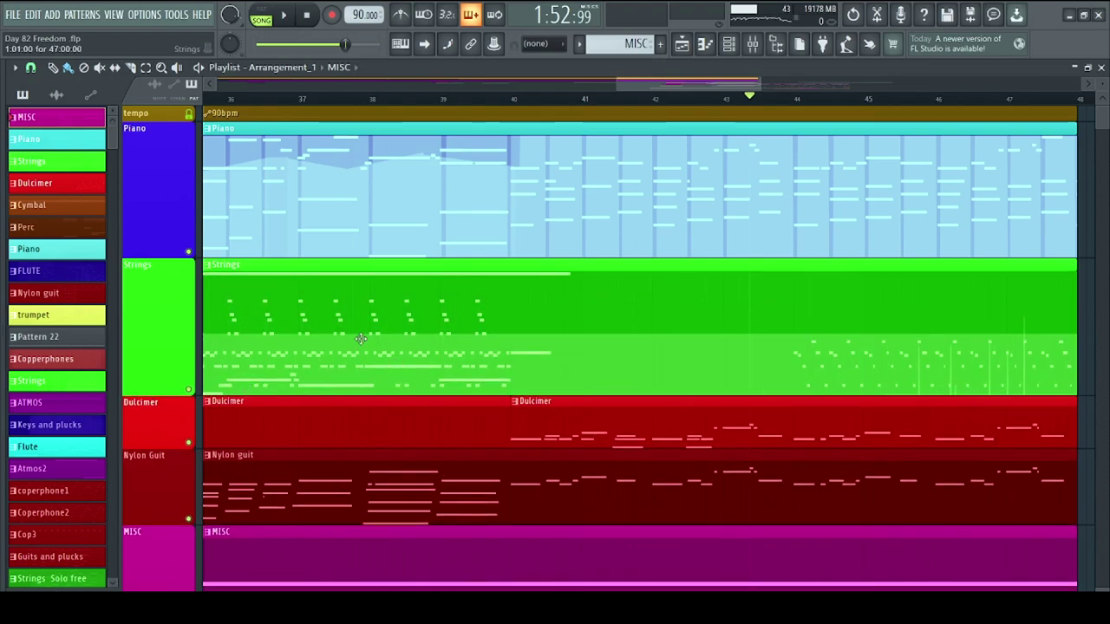
scroll(516, 309, "down", 10)
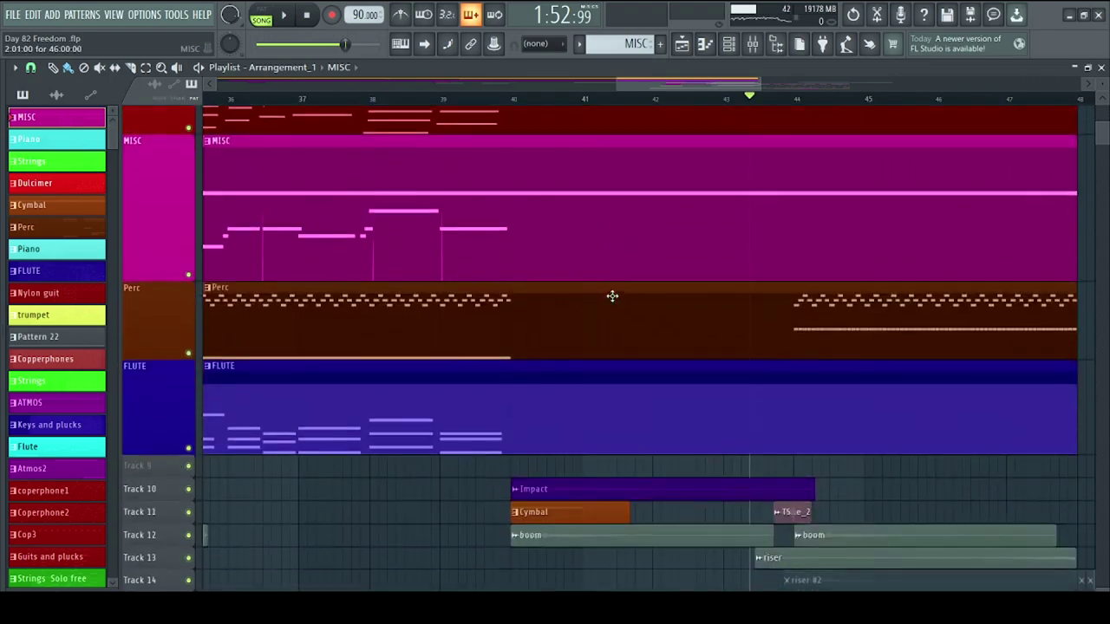
scroll(612, 294, "down", 3)
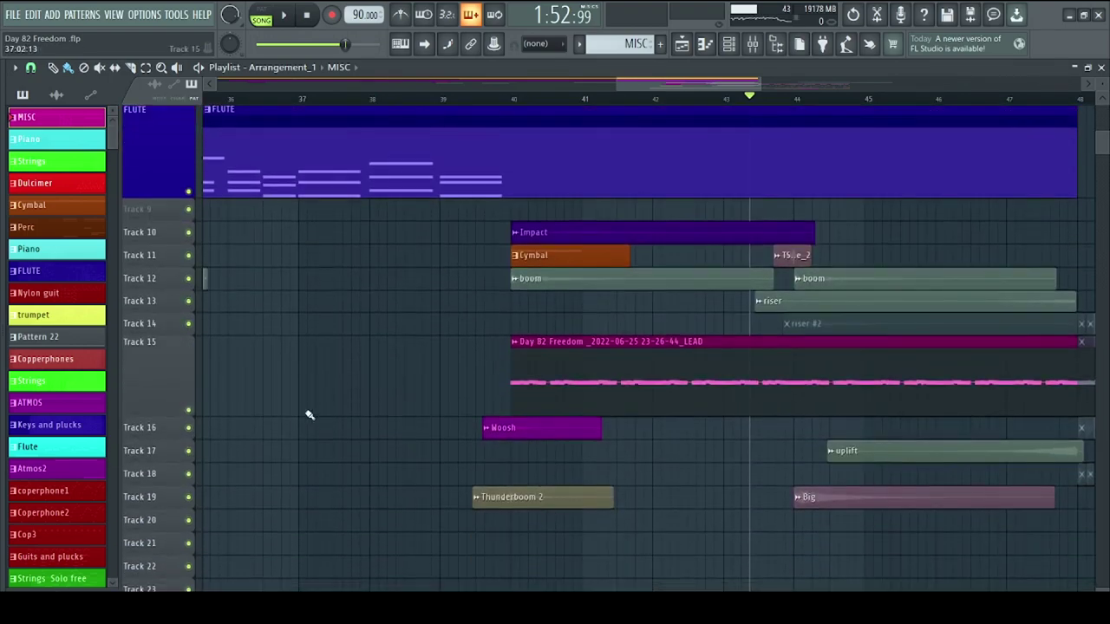
Solo the LEAD recording on Track 15, play it from bar 40, and view its Surge patch Radon.
right_click(190, 413)
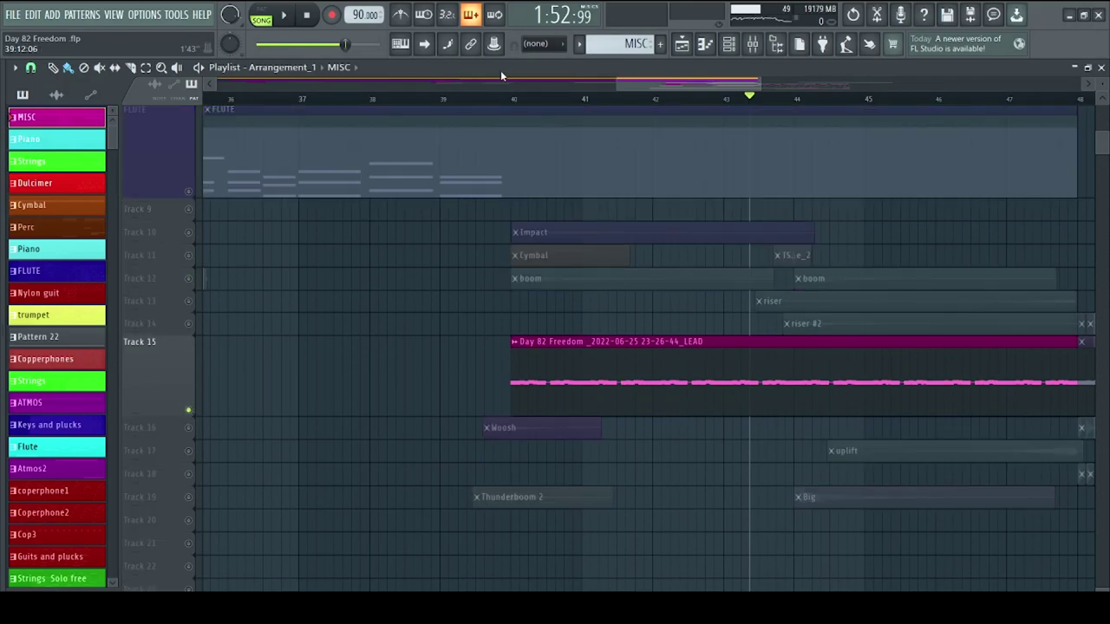
left_click(511, 99)
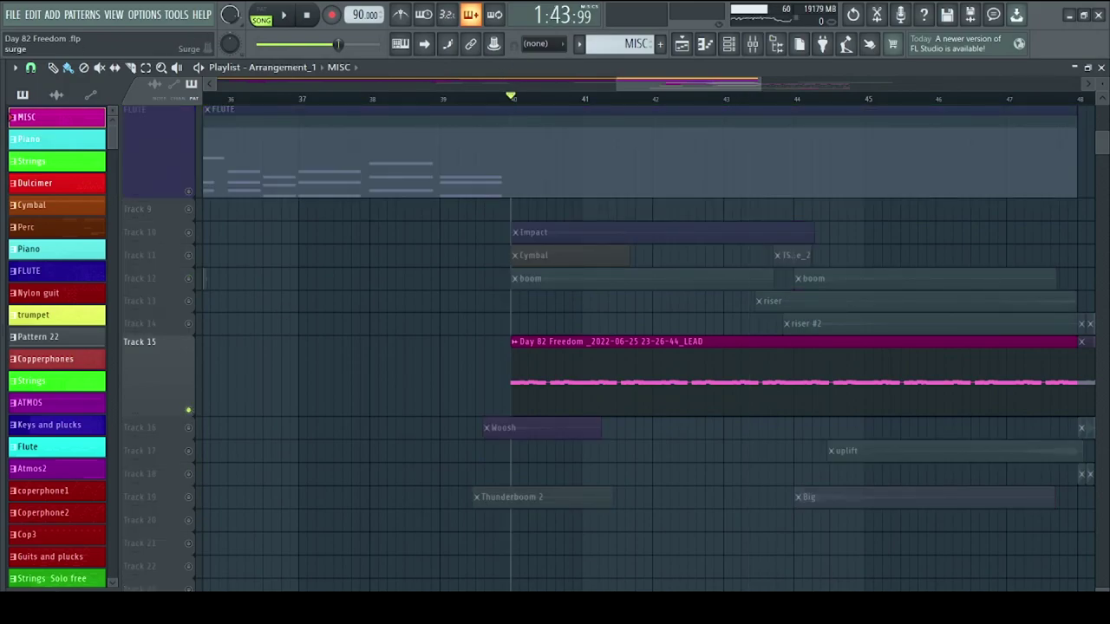
key("space")
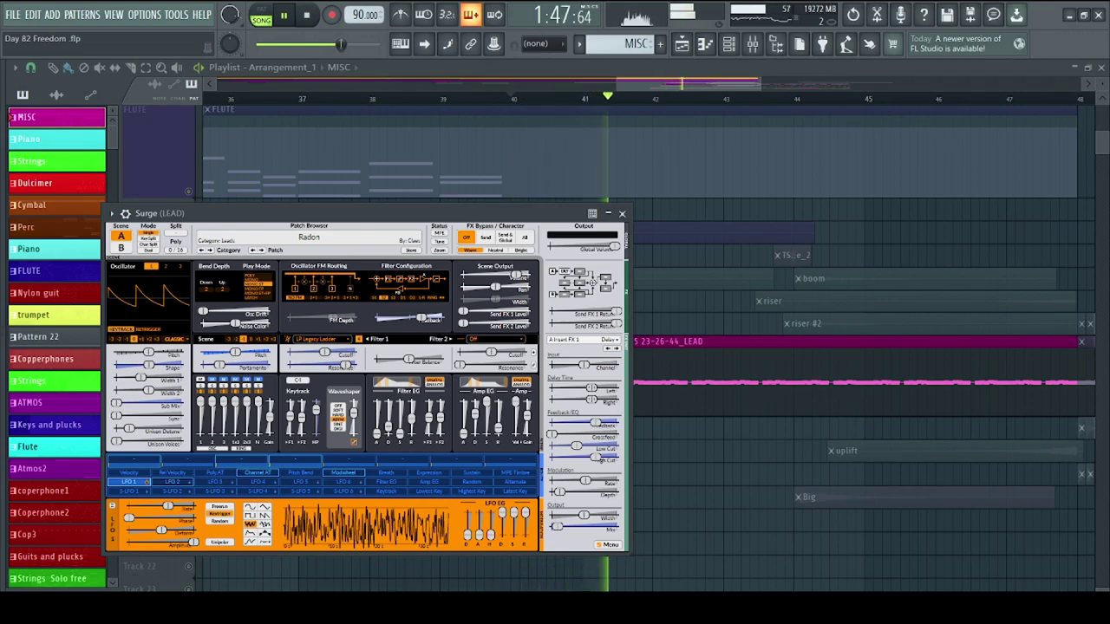
key("space")
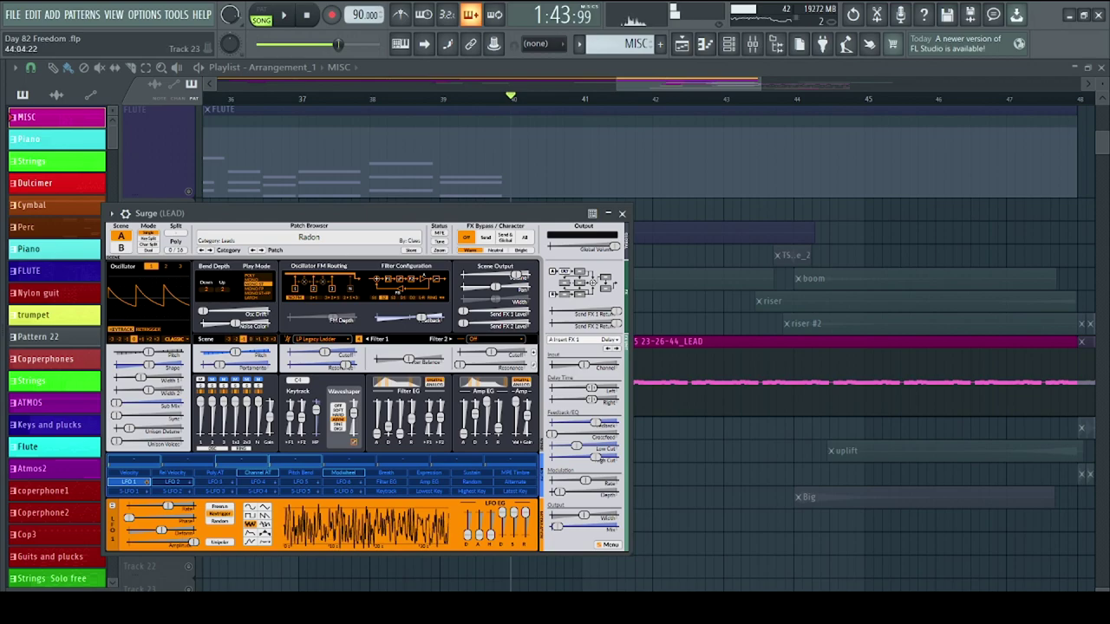
Examine the surge channel's long C6 note in the piano roll and return to the playlist.
key("F7")
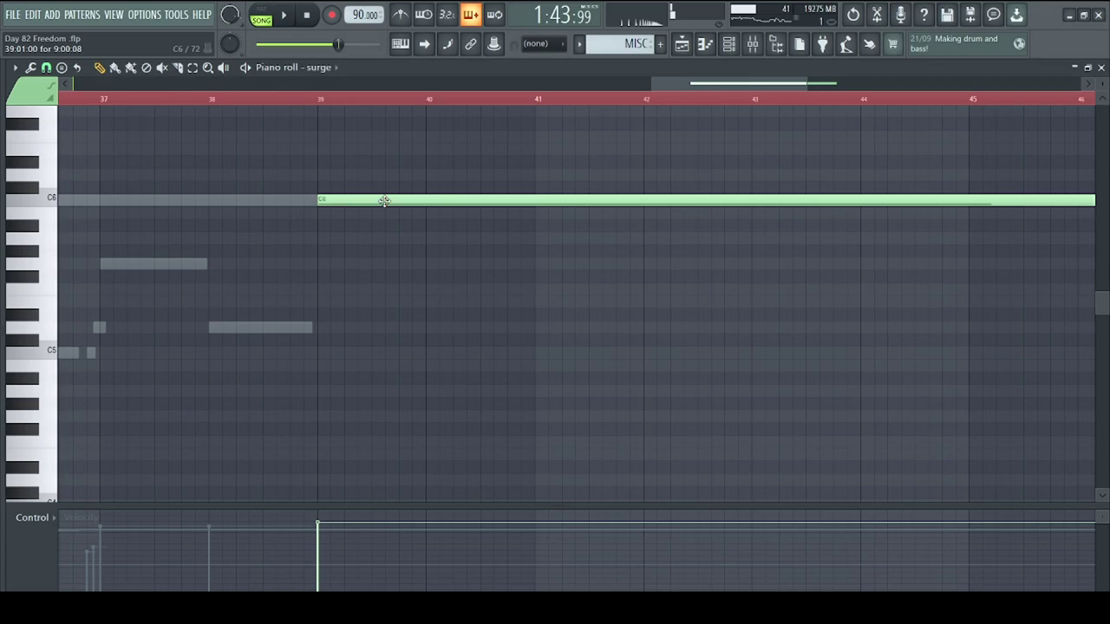
key("F5")
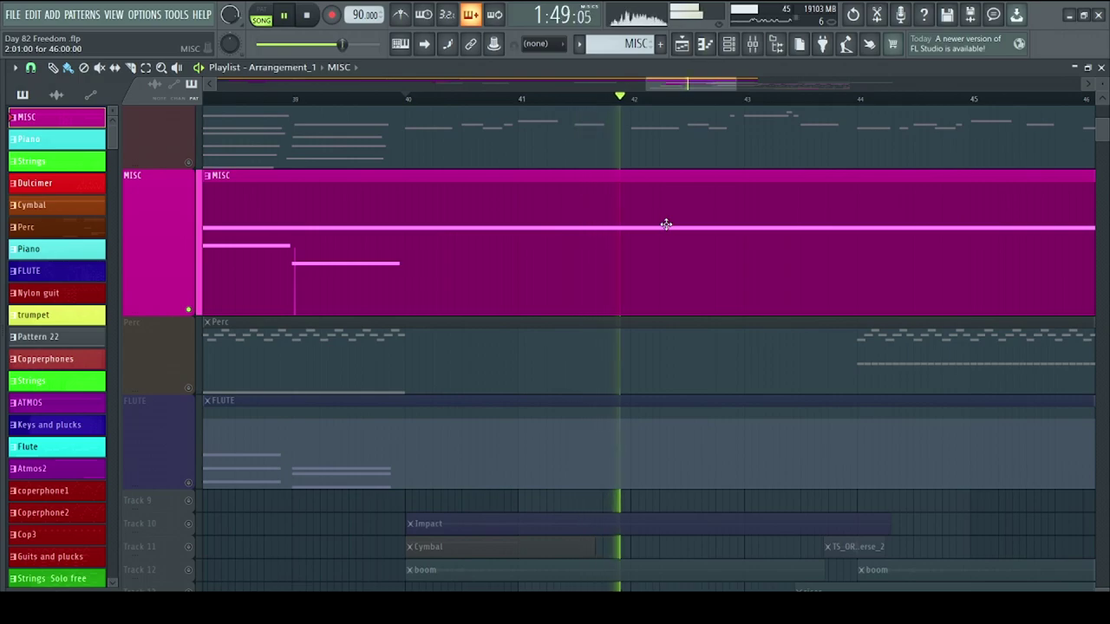
Unmute the Dulcimer and Nylon Guit tracks and play them together with MISC from bar 40.
key("space")
scroll(517, 242, "up", 1)
scroll(503, 248, "up", 2)
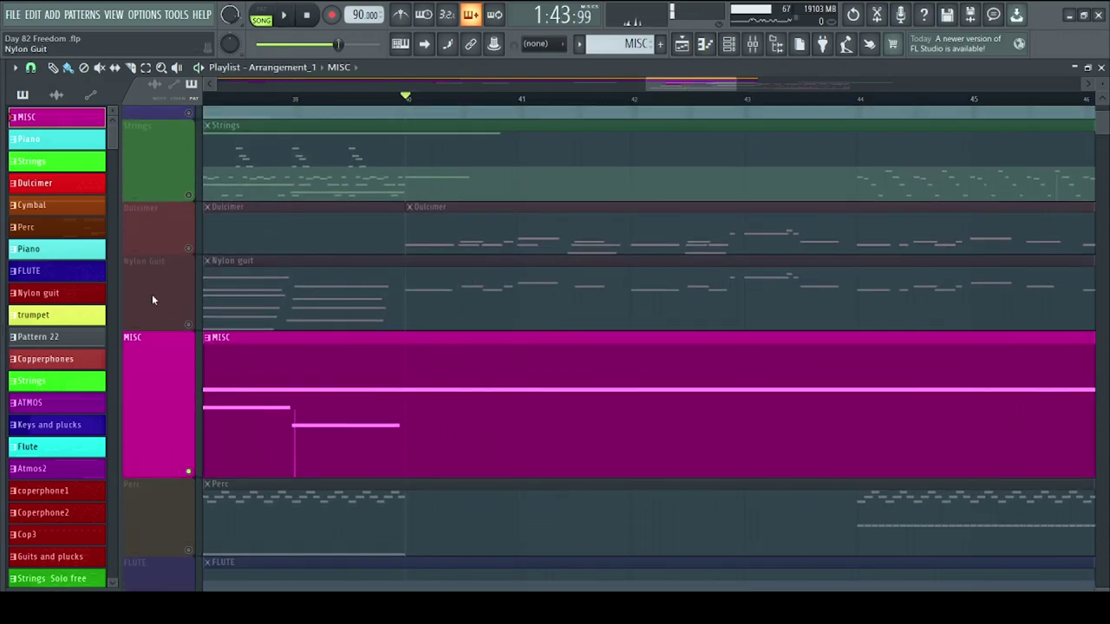
left_click(190, 249)
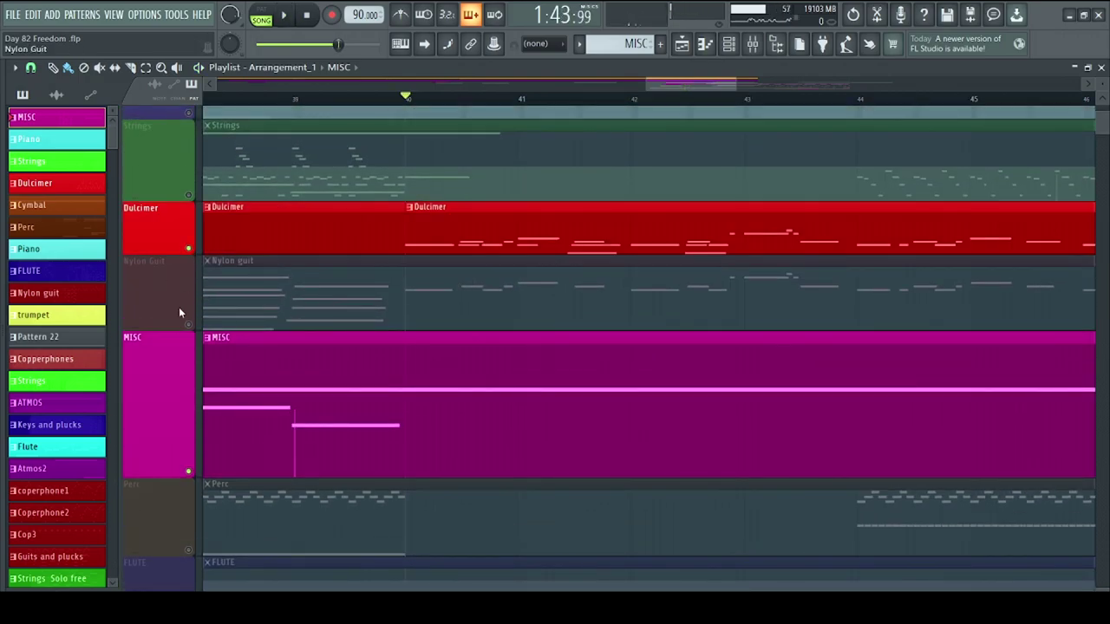
left_click(189, 325)
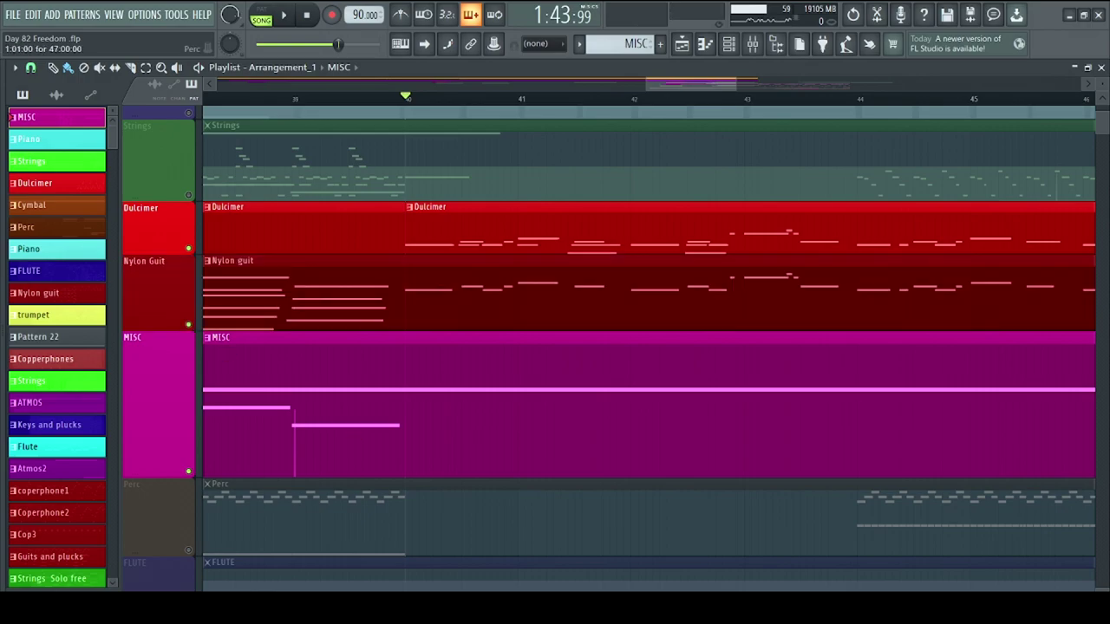
key("space")
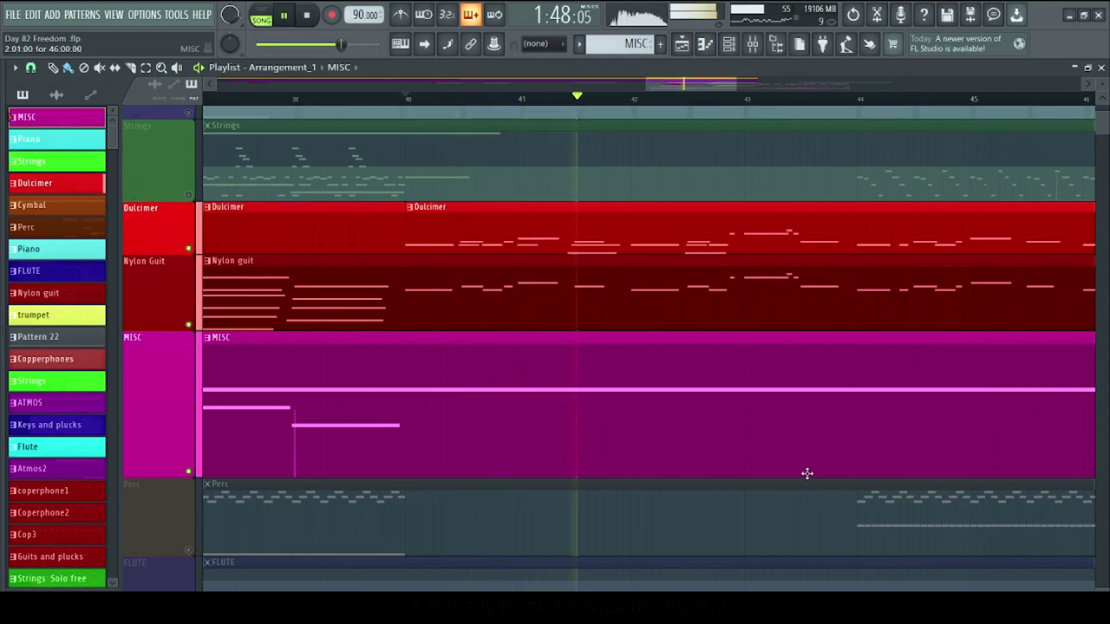
key("space")
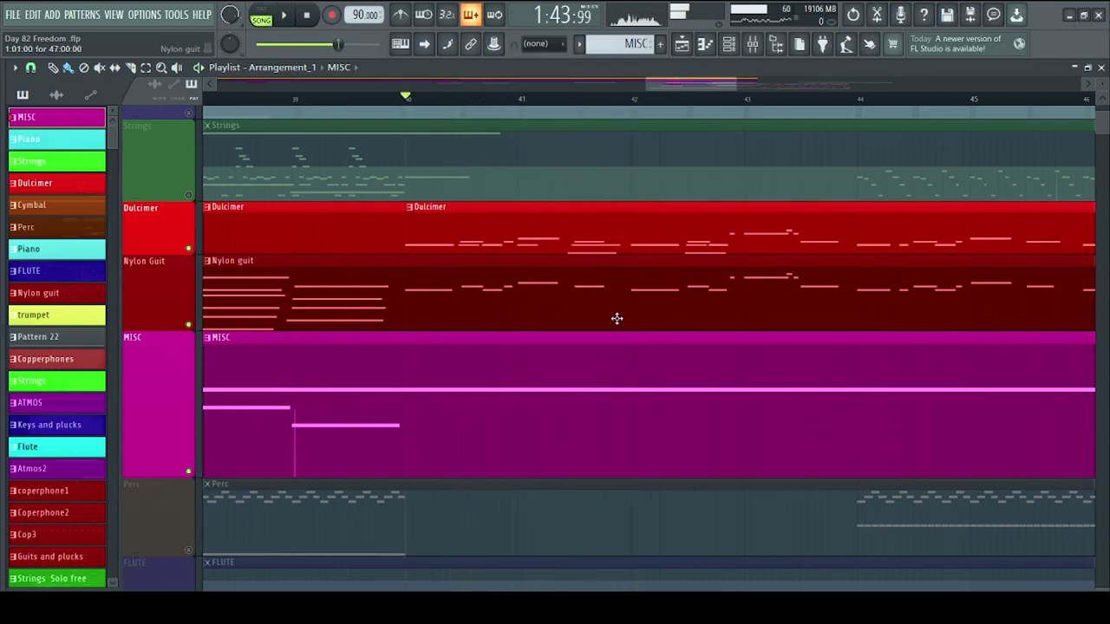
Unmute the Piano track and play it with the Dulcimer, Nylon Guit and MISC tracks from bar 40.
scroll(241, 235, "up", 3)
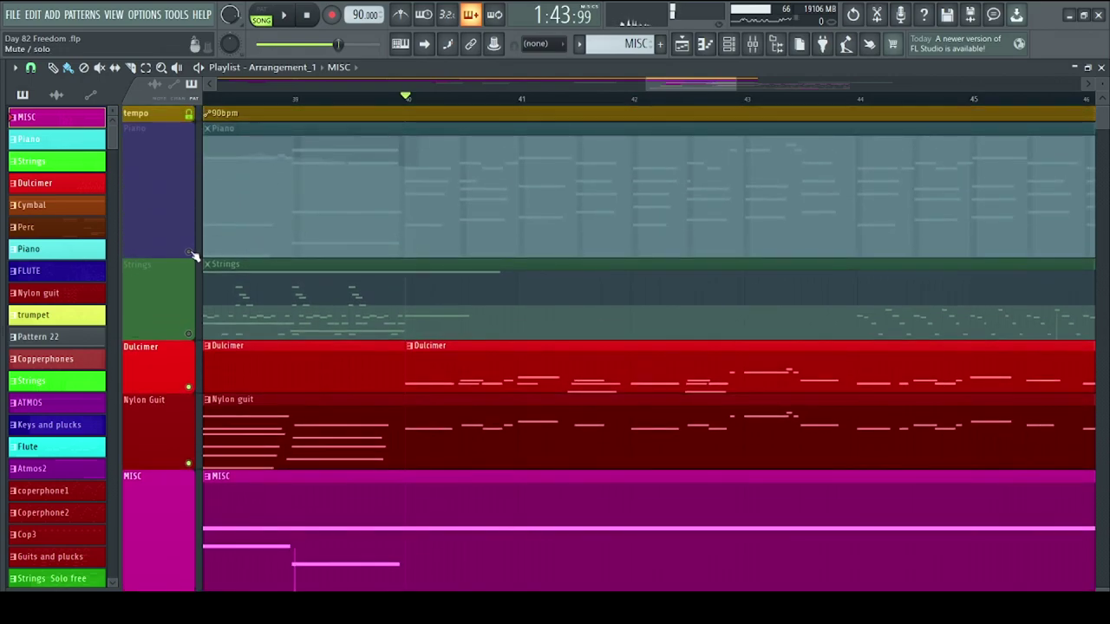
left_click(189, 252)
key("space")
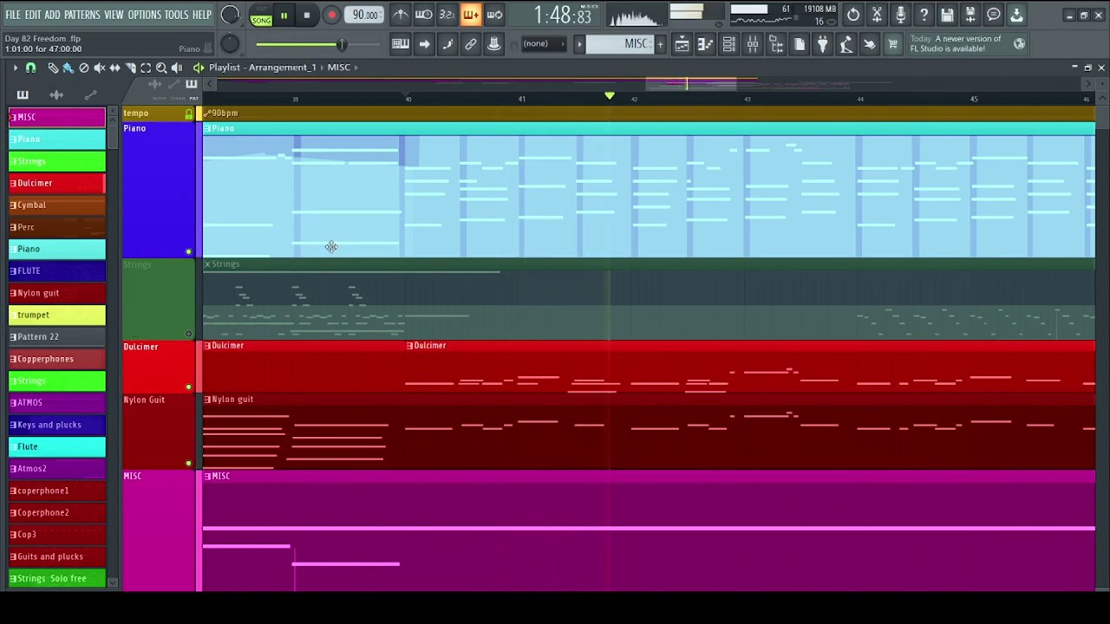
scroll(326, 252, "down", 2)
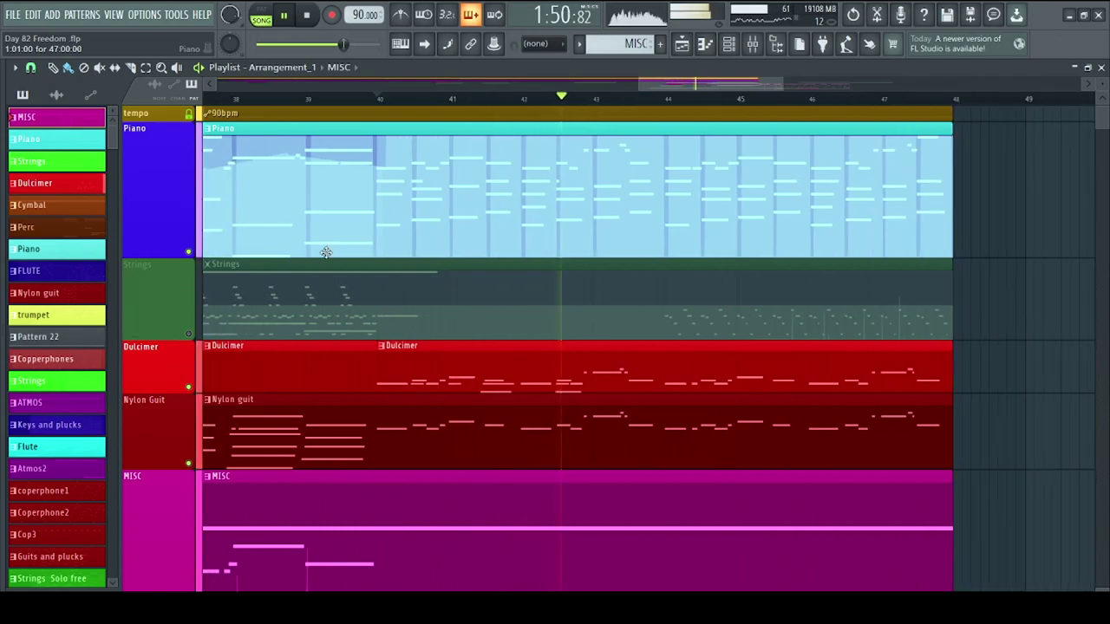
key("space")
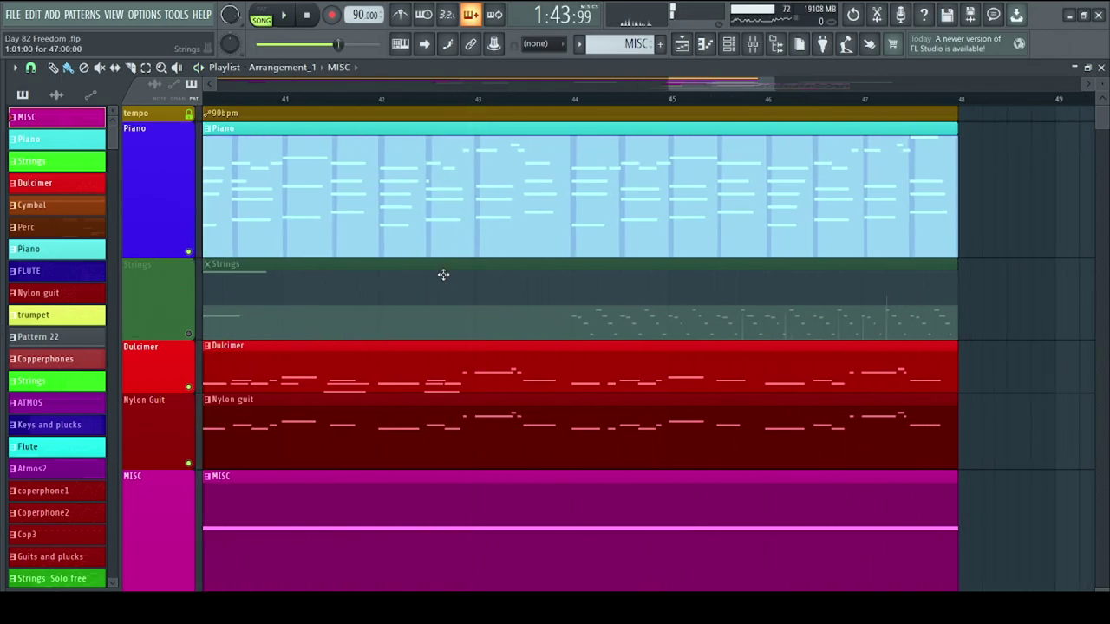
Unmute the Strings track and play the section from just before bar 44 with the other active tracks.
left_click(189, 334)
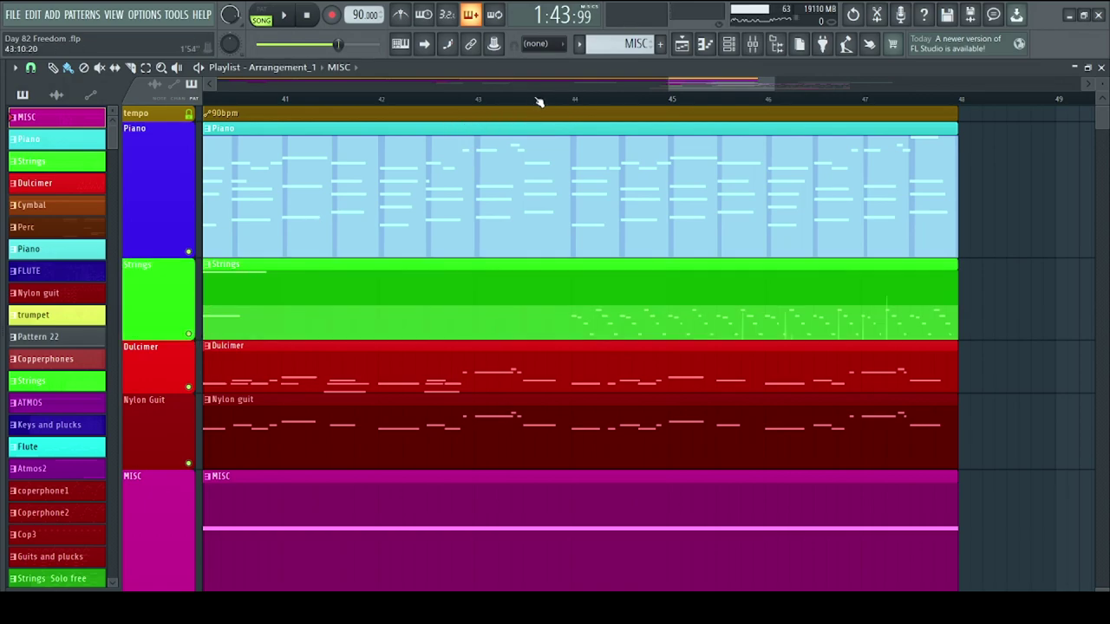
key("space")
scroll(751, 243, "down", 5)
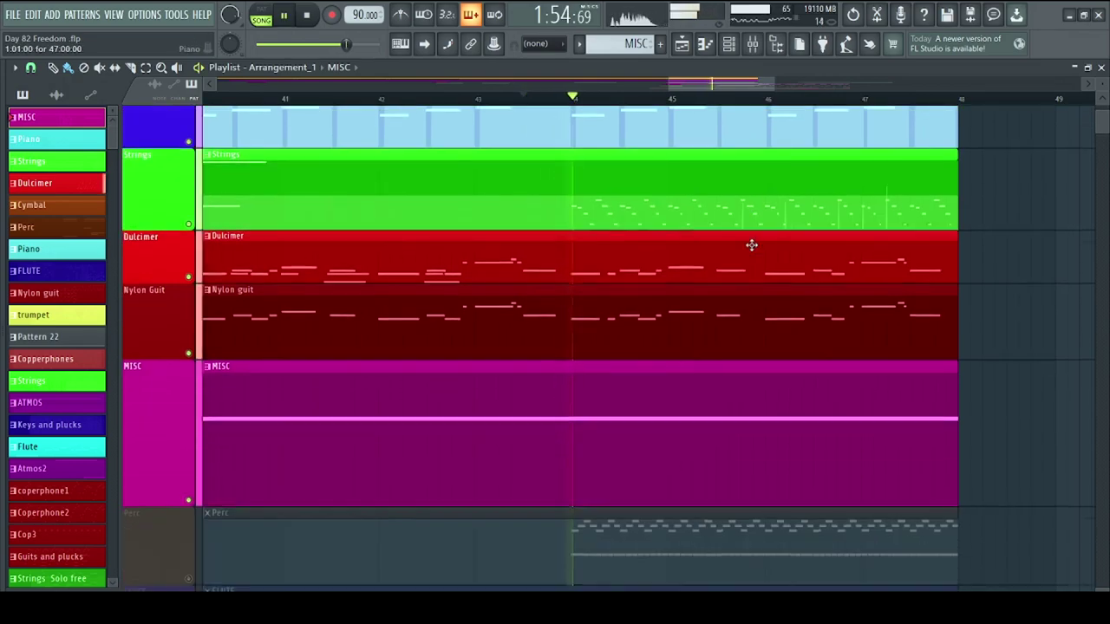
scroll(728, 248, "up", 3)
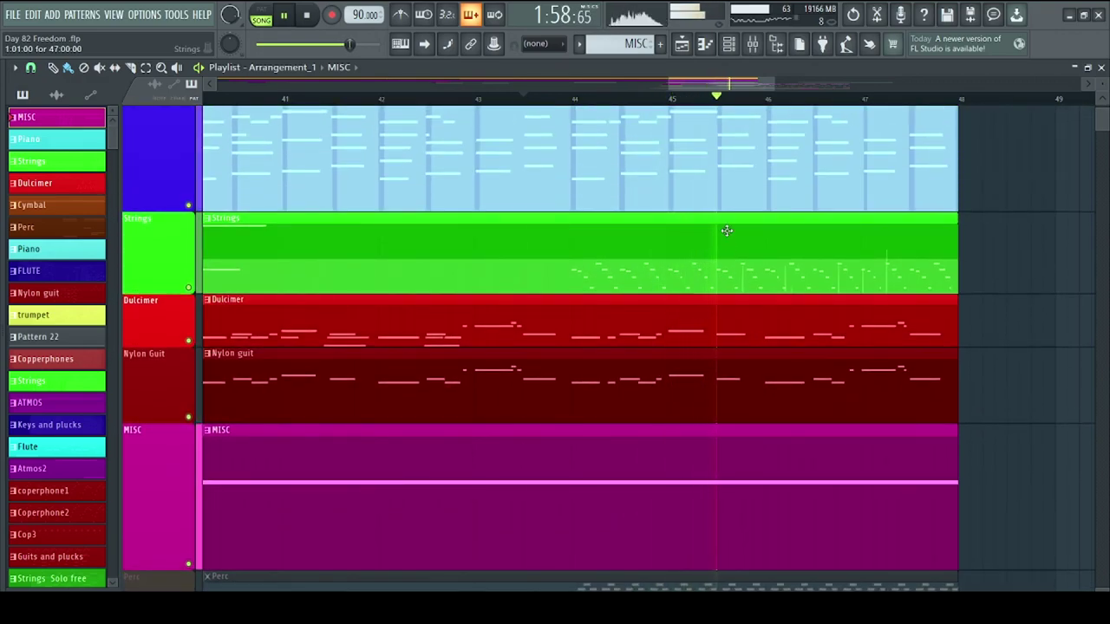
key("space")
Unmute the Perc track and play its entry at bar 44 along with the other active tracks.
scroll(365, 403, "down", 2)
left_click(188, 550)
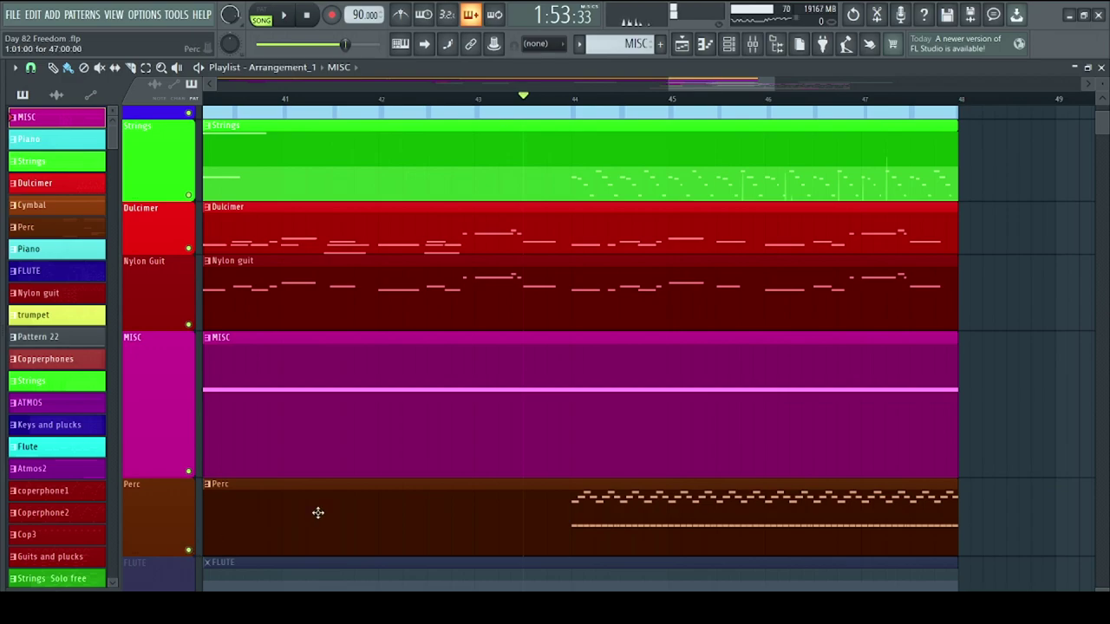
key("space")
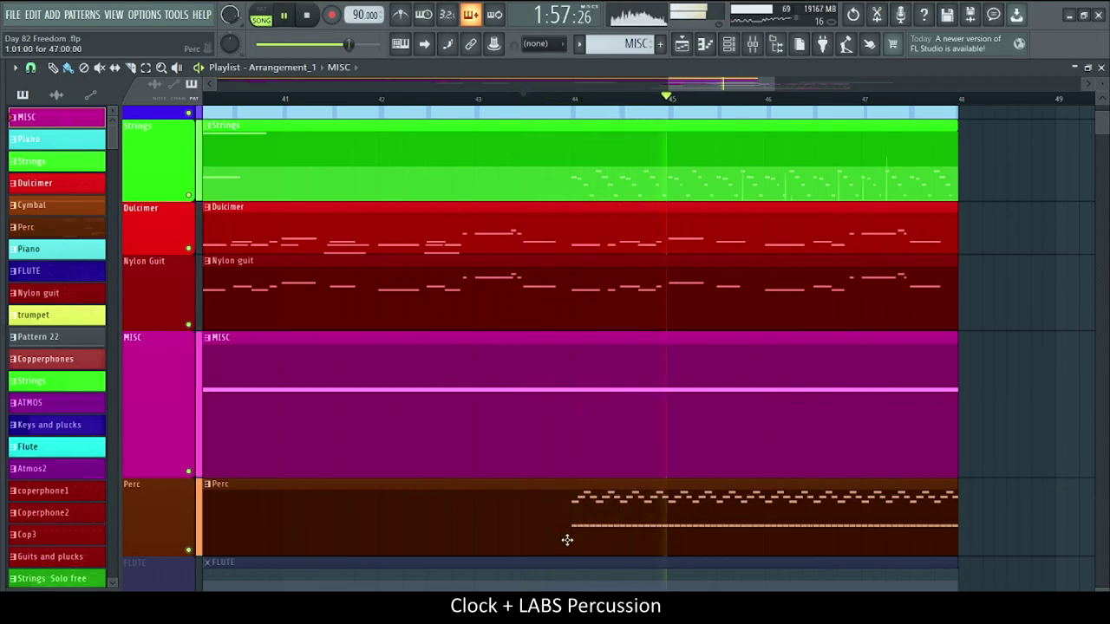
scroll(567, 533, "down", 5)
scroll(564, 520, "up", 2)
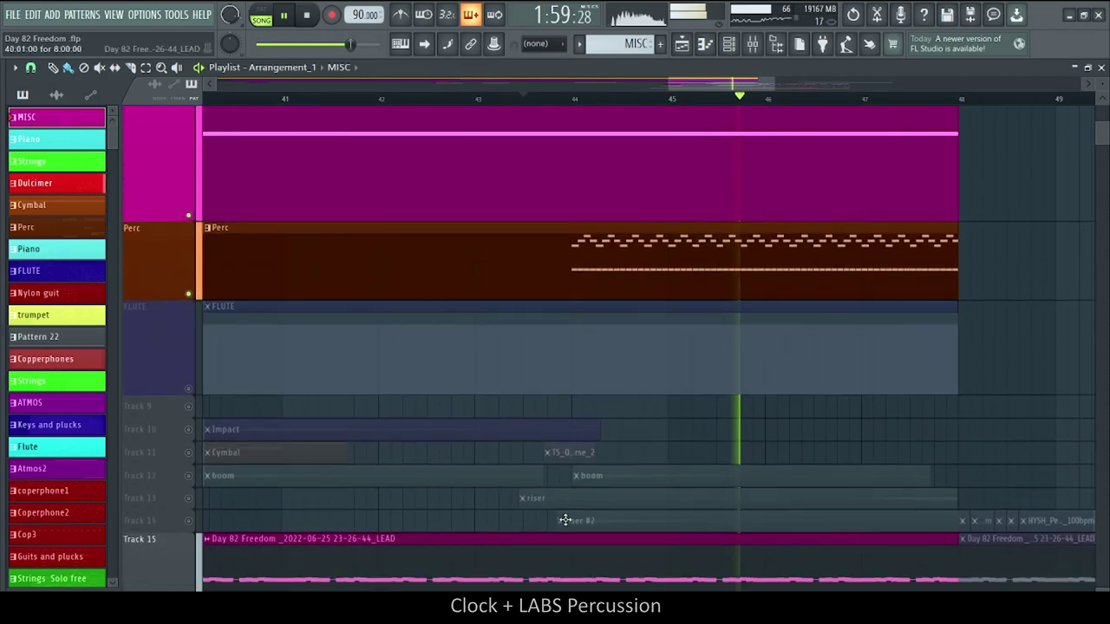
key("space")
Unmute all remaining tracks, including FLUTE and the Impact, Cymbal, boom and riser tracks, and play from just before bar 40.
scroll(546, 497, "down", 2)
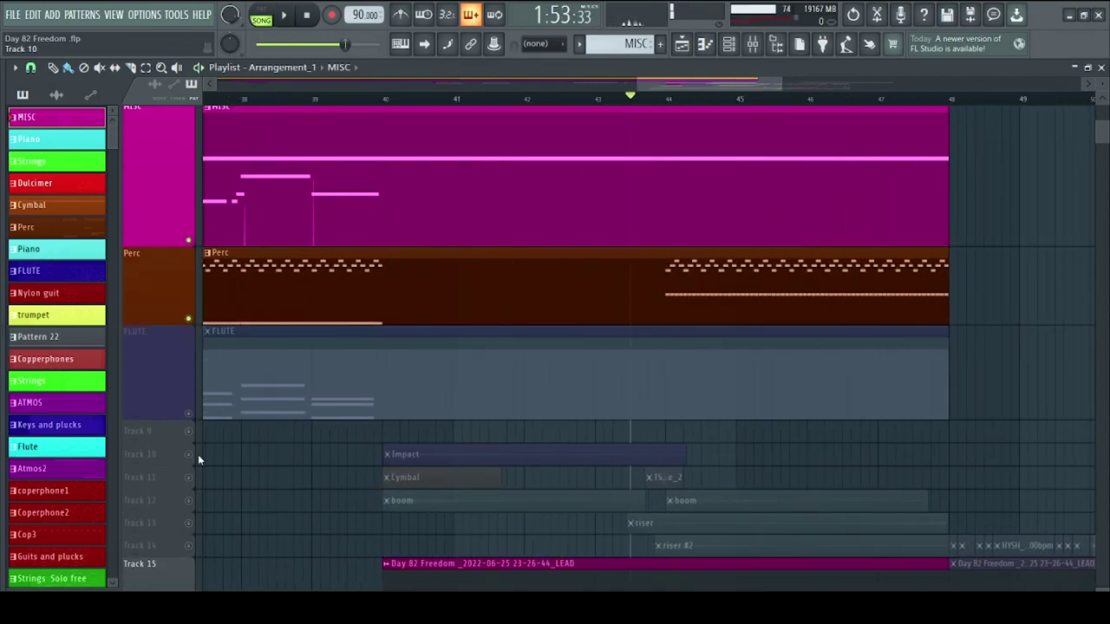
right_click(188, 455)
right_click(188, 454)
left_click(367, 82)
key("space")
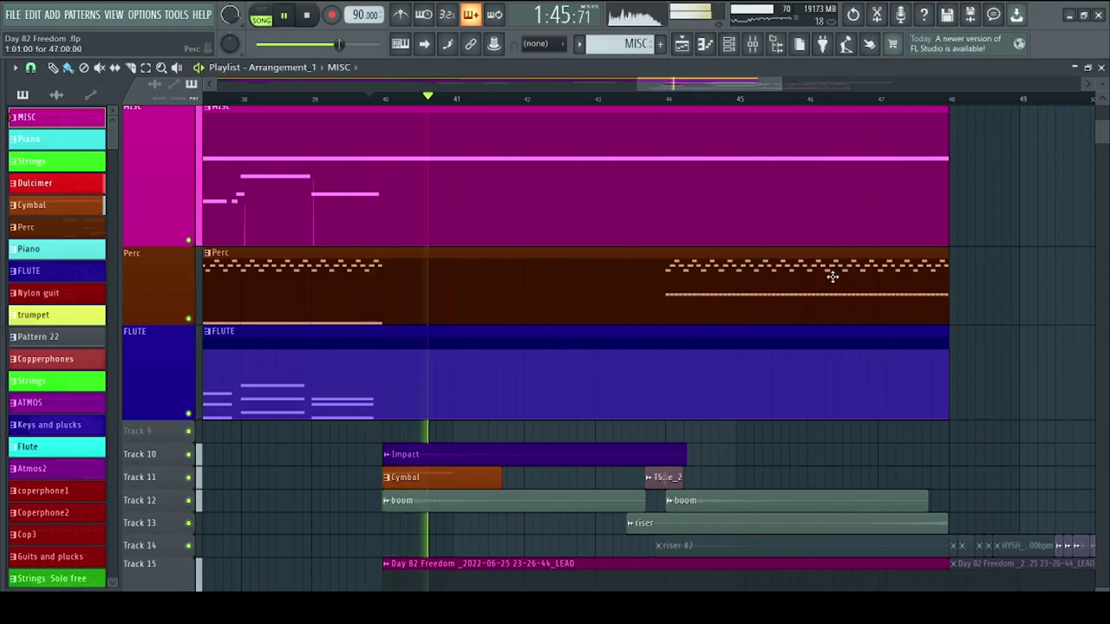
scroll(833, 274, "up", 2)
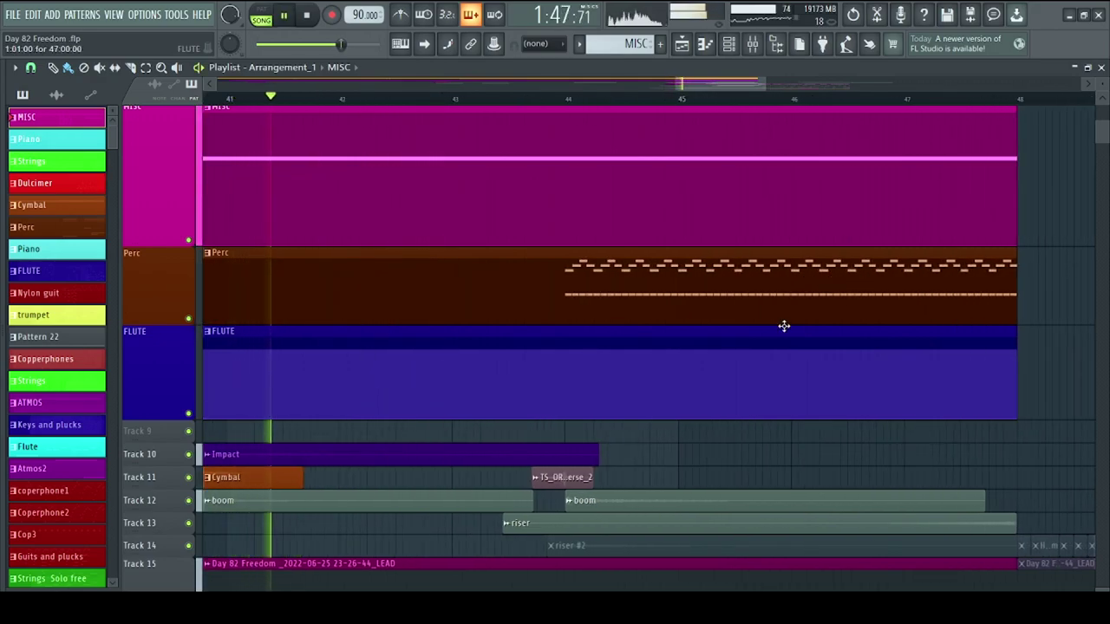
scroll(783, 324, "down", 1)
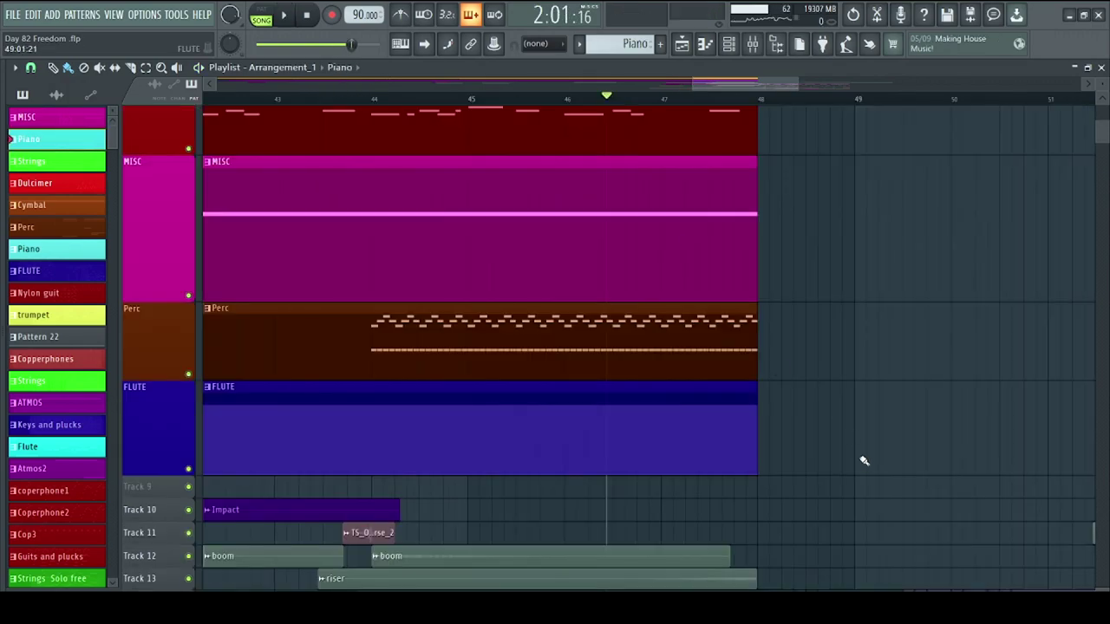
Play the full arrangement from bar 46 towards bar 48 with Tracks 10 to 15 in view.
scroll(864, 460, "down", 3)
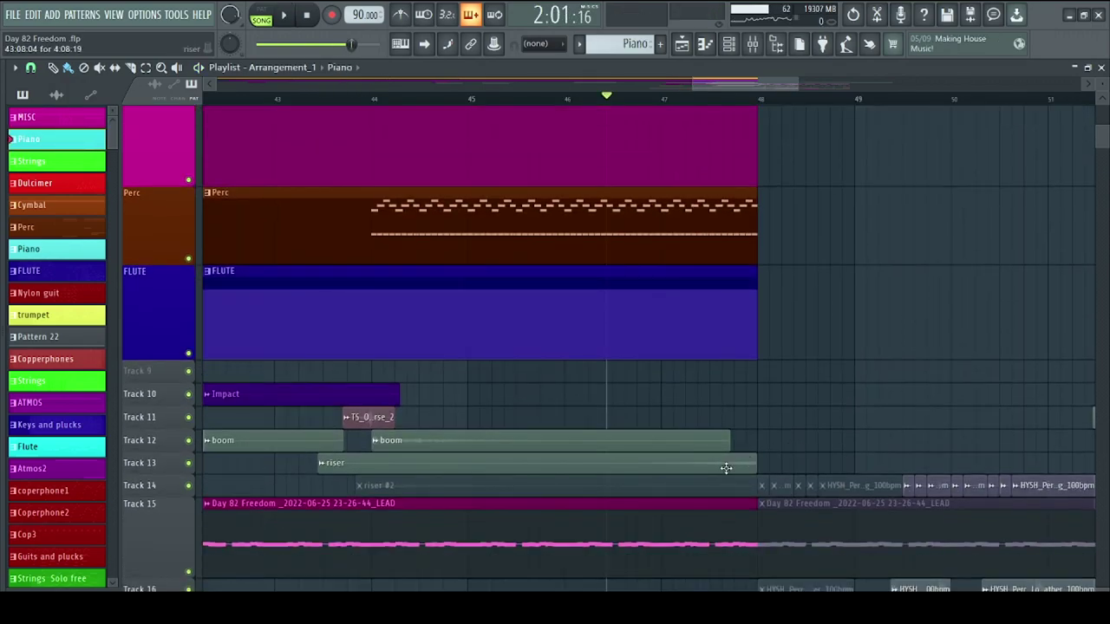
key("space")
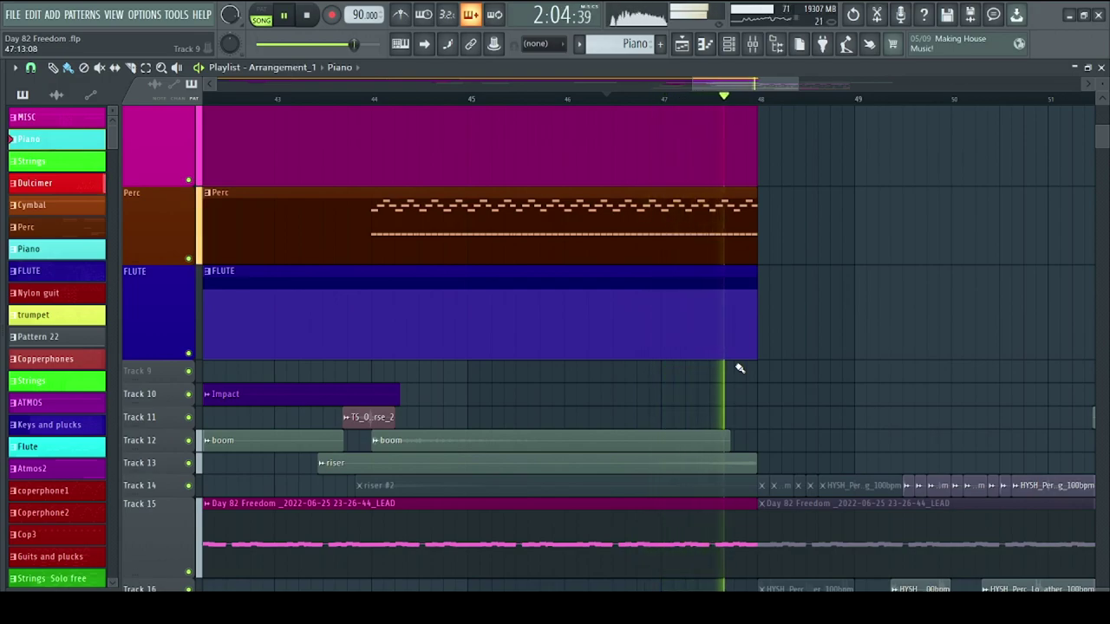
key("space")
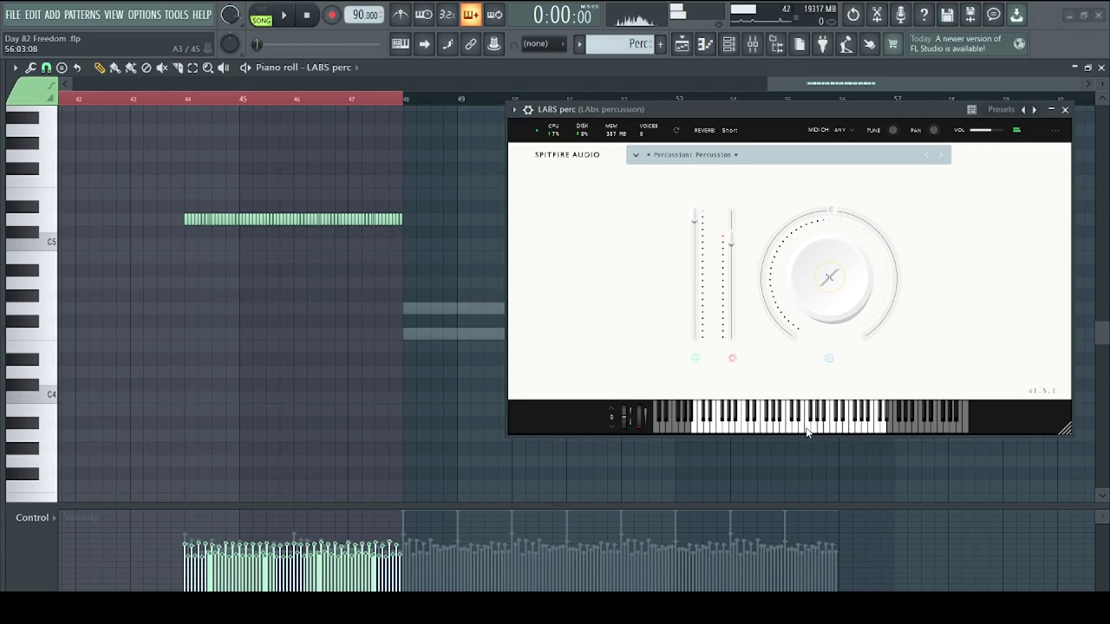
Audition the LABS perc repeated note, then examine and audition the Cymbal pattern's A4 note in the piano roll.
left_click(48, 224)
left_click(705, 45)
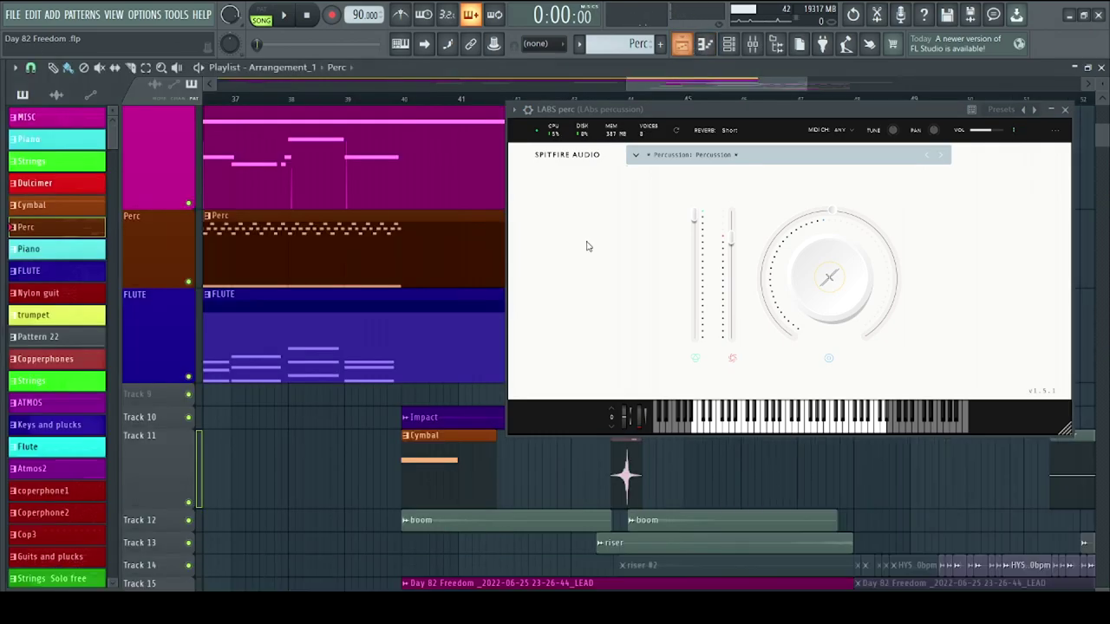
double_click(432, 475)
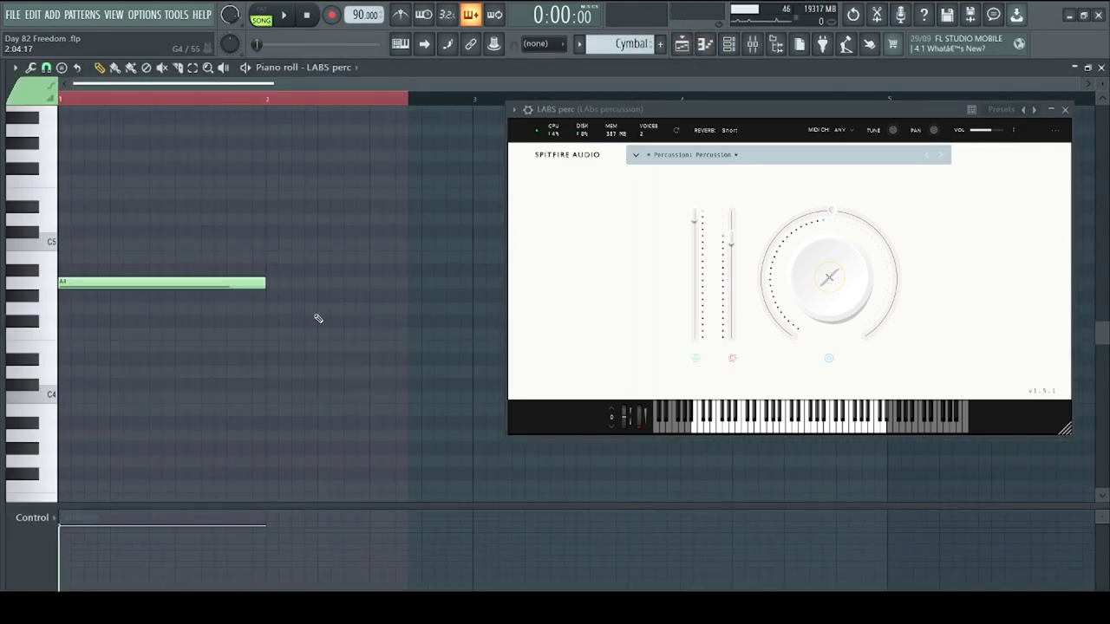
left_click(78, 283)
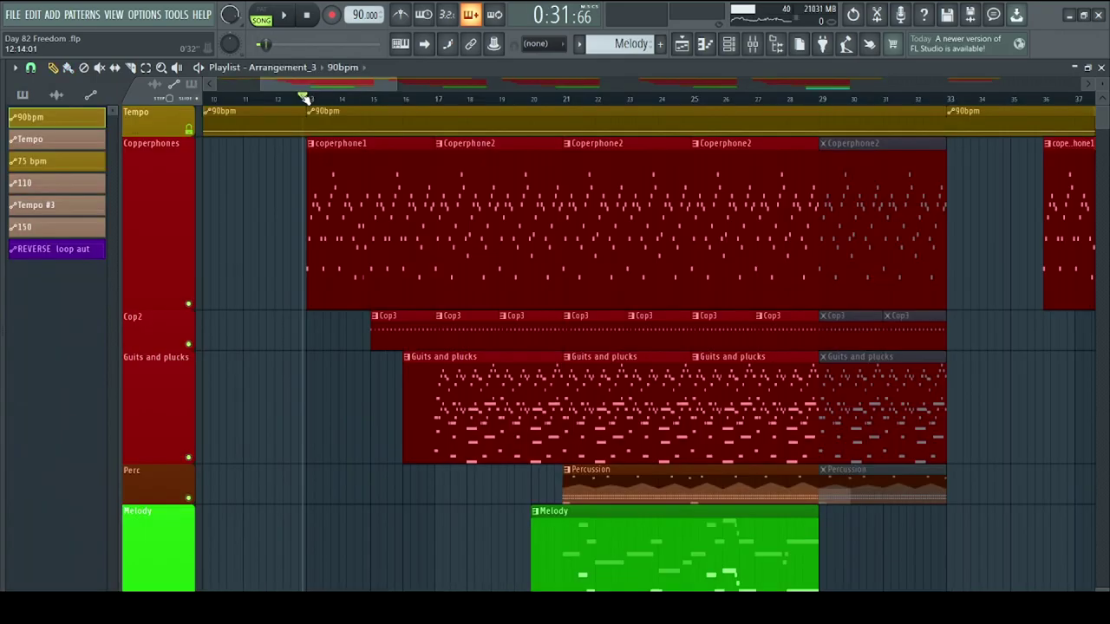
Play Arrangement_3 from bar 13 and view the 01 The New Copperphone Main instrument in Kontakt.
key("space")
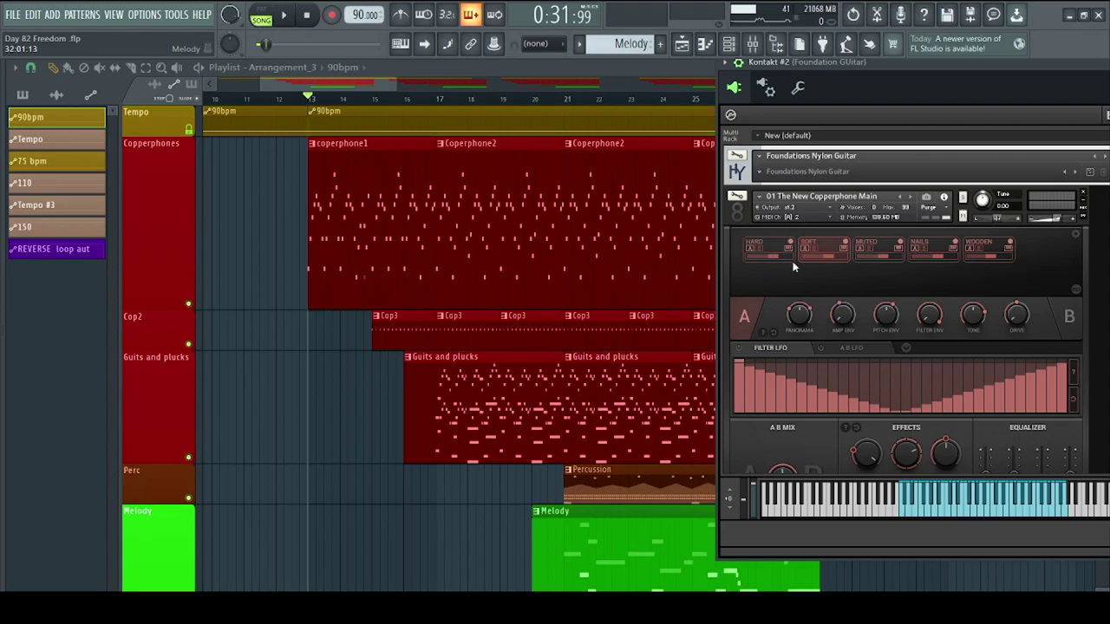
key("ctrl+d")
key("Delete")
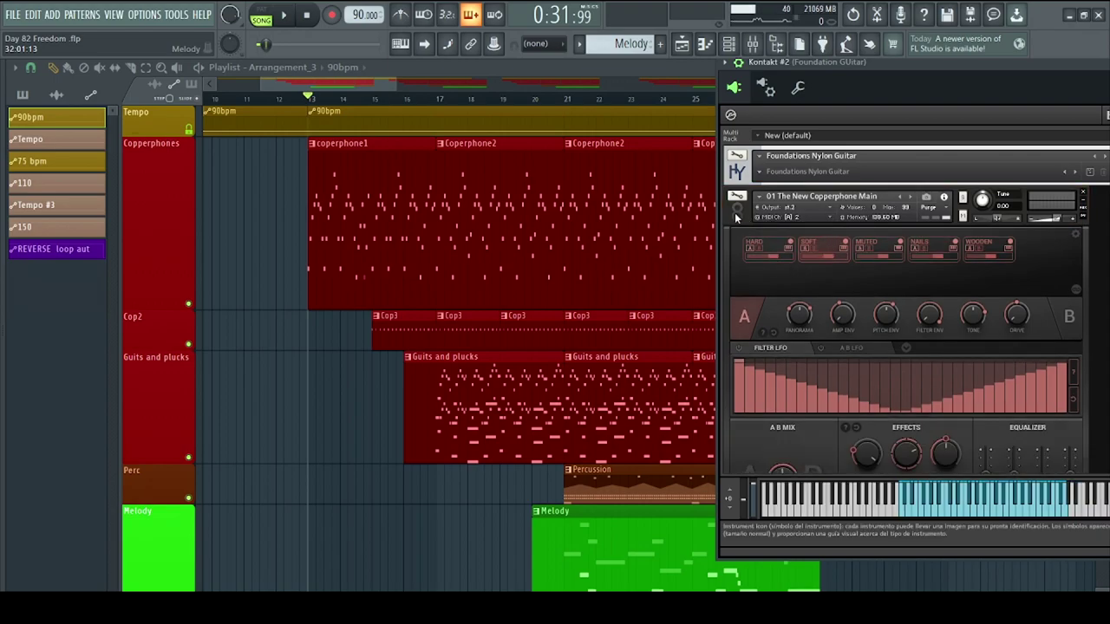
Solo the Copperphones track and play its coperphone1 pattern from bar 13 and its Coperphone2 pattern from bar 17.
key("ctrl+d")
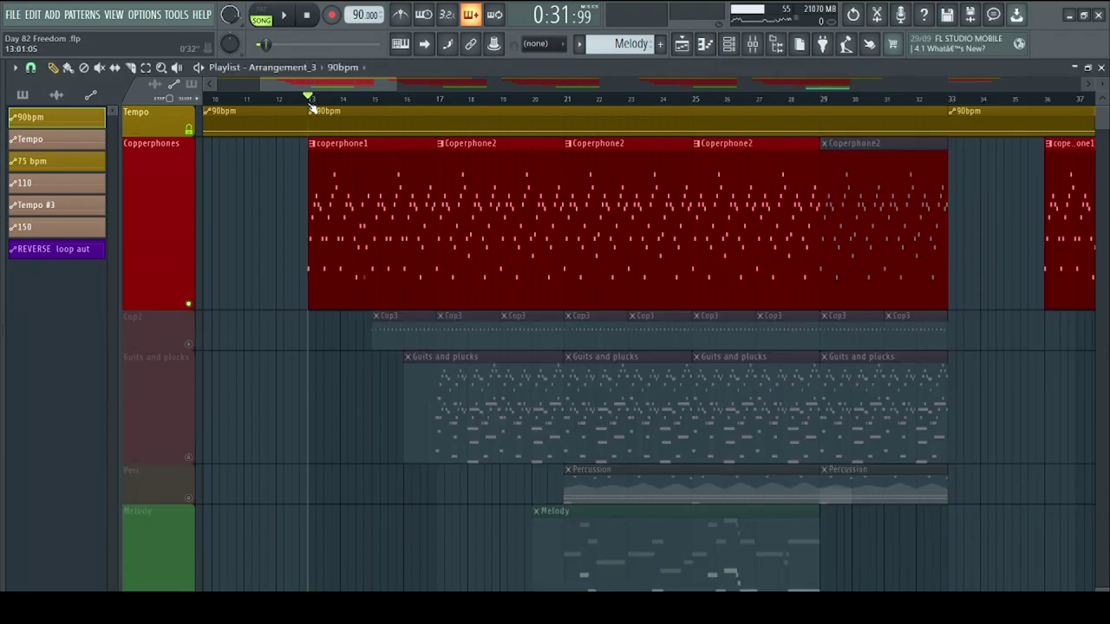
key("space")
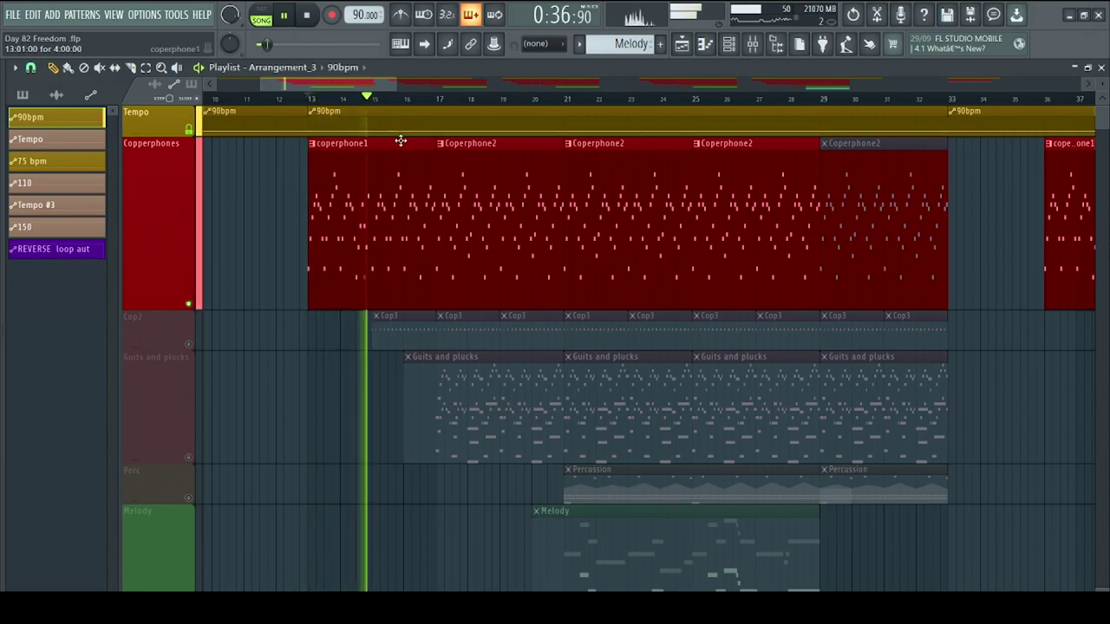
key("space")
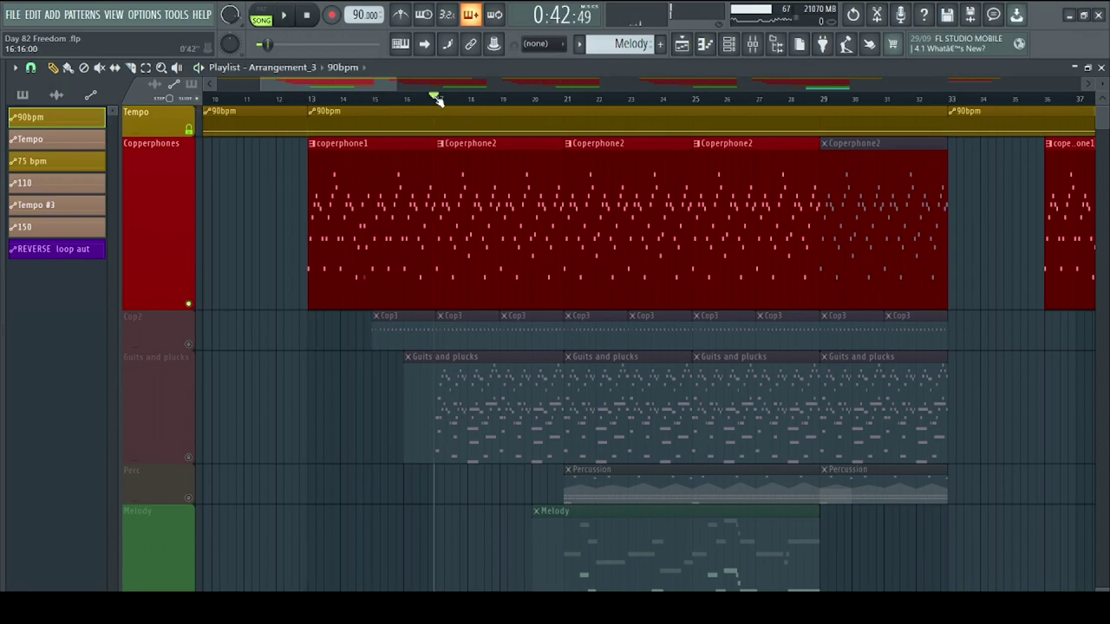
key("space")
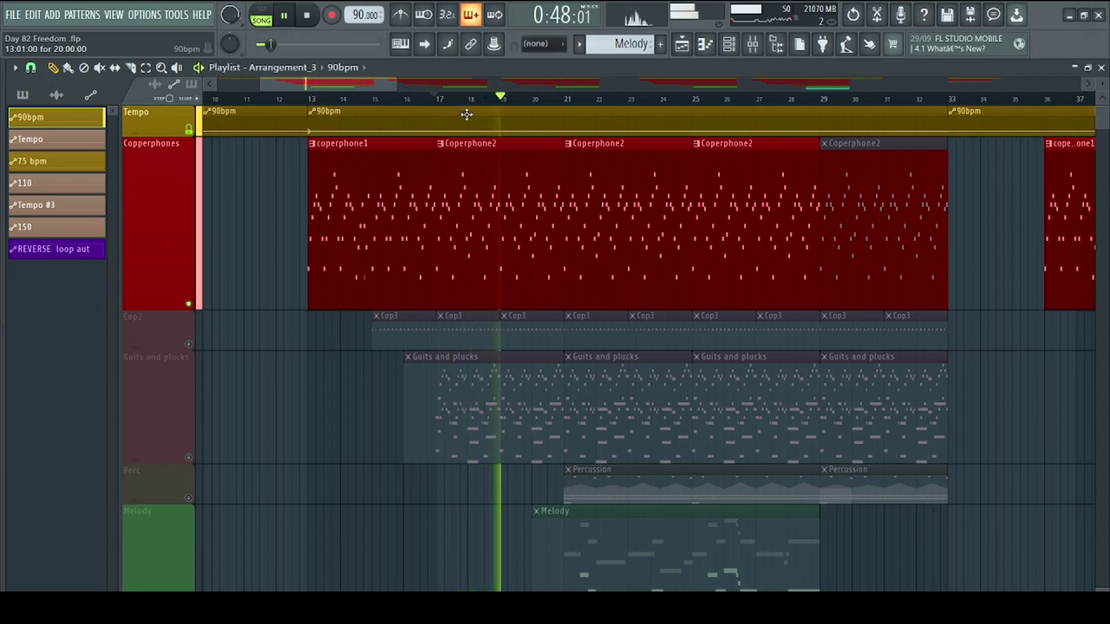
key("space")
Solo the Cop2 track and play its Cop3 patterns from bar 15.
right_click(191, 346)
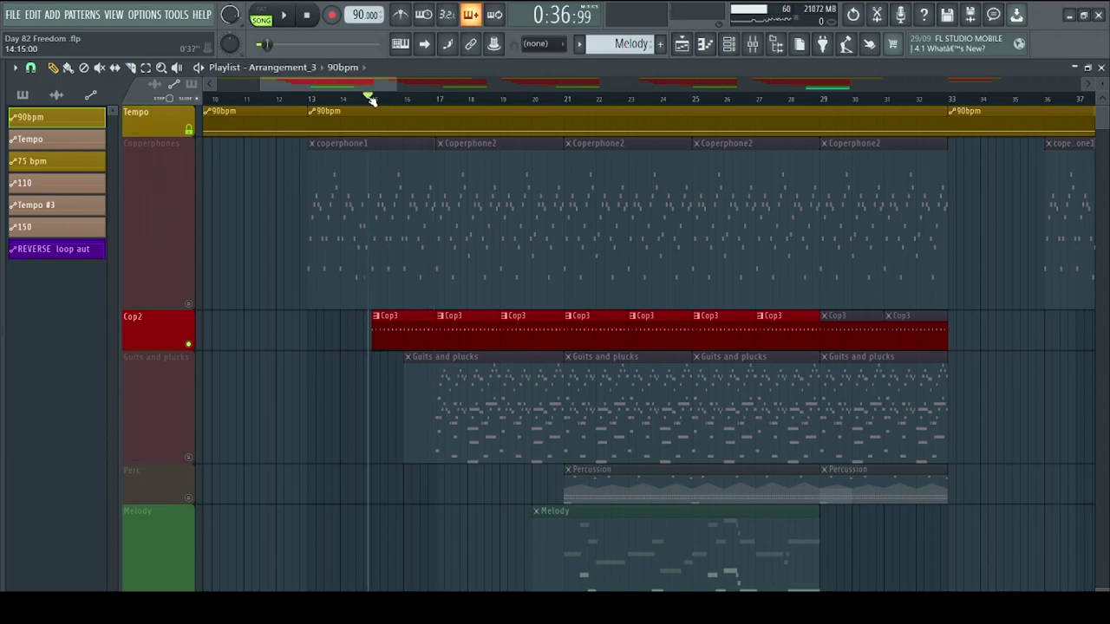
key("space")
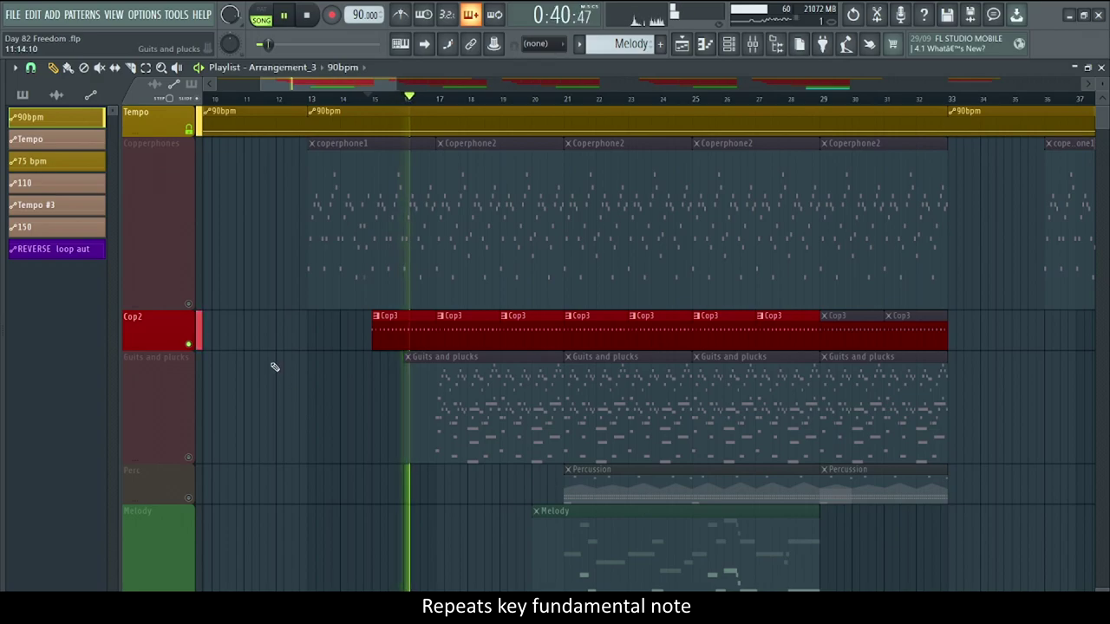
key("space")
Unmute the Copperphones track and play it together with Cop2 from just before bar 15.
left_click(188, 305)
key("space")
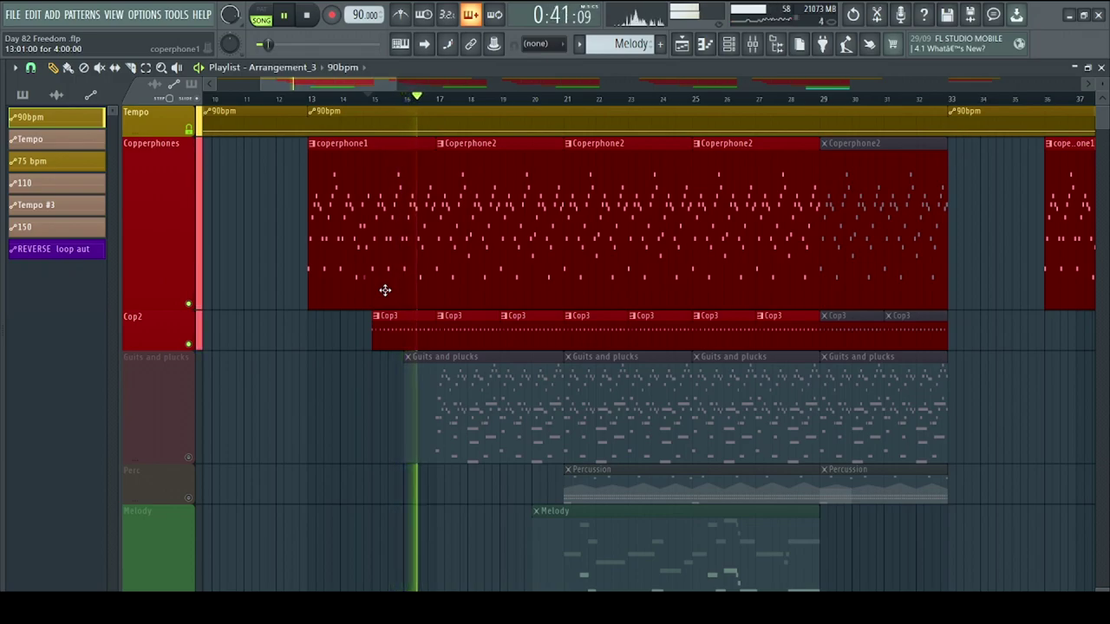
key("space")
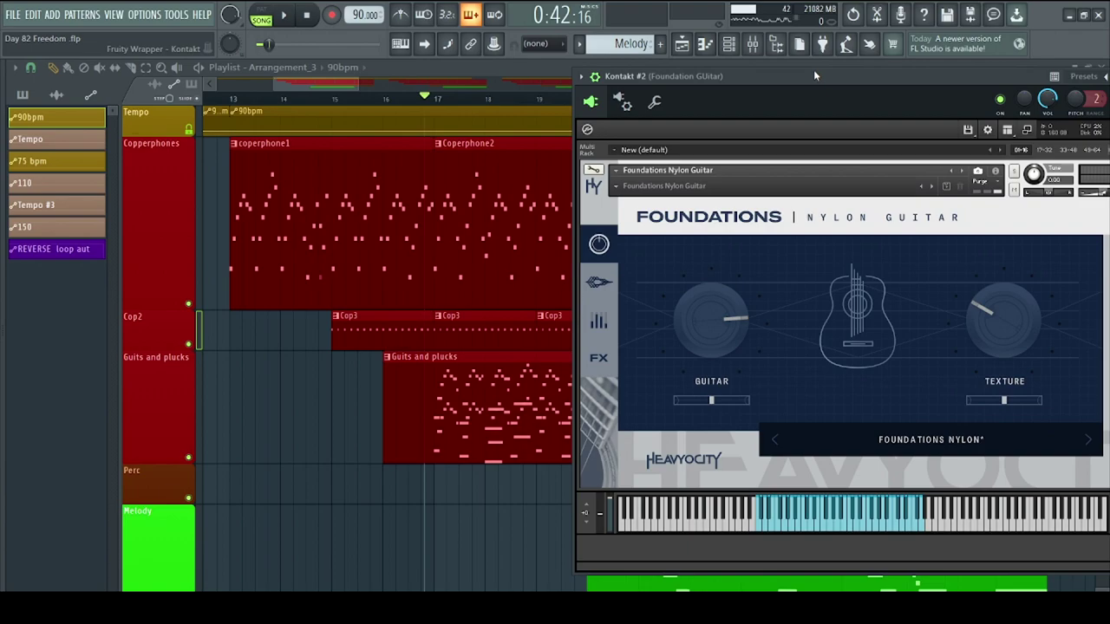
Solo the Guits and plucks track and play it from just before bar 17.
left_click(189, 454, "ctrl")
key("space")
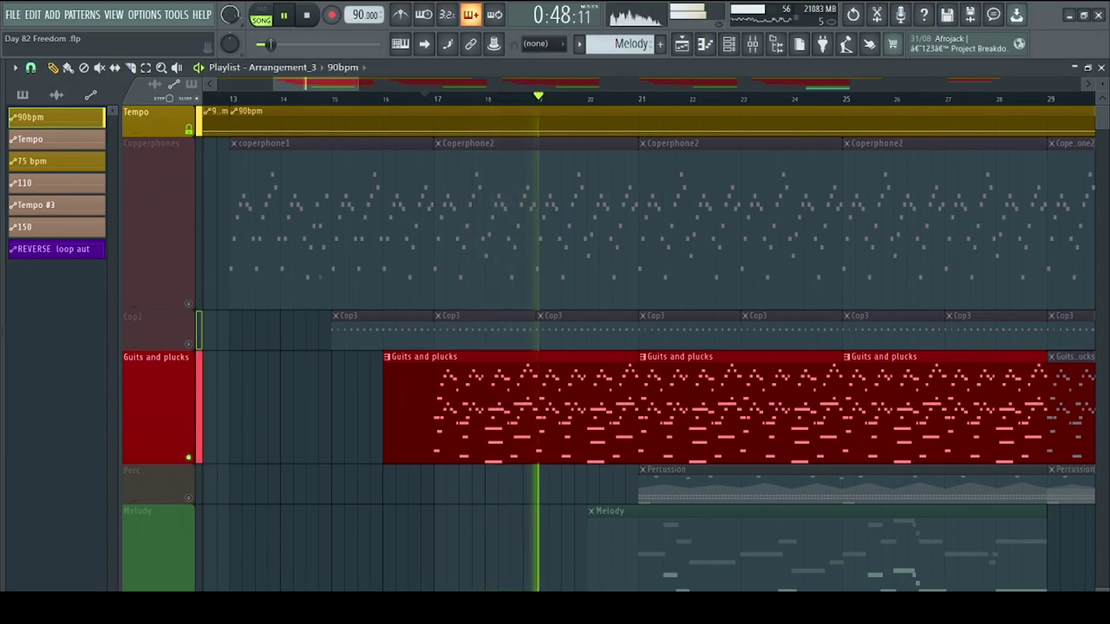
key("space")
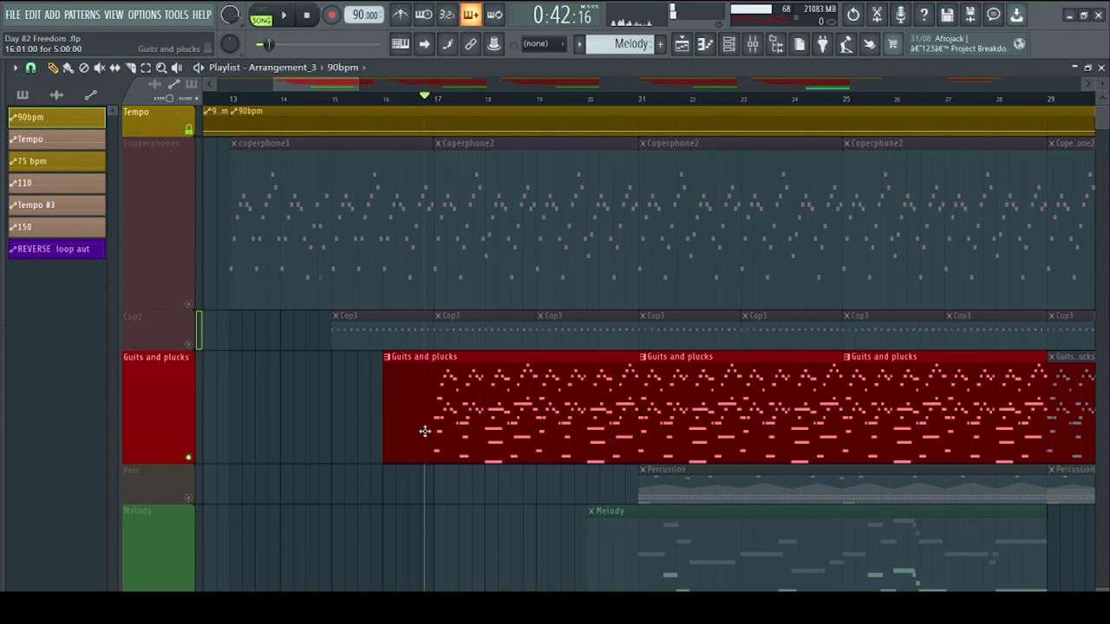
left_click(188, 304)
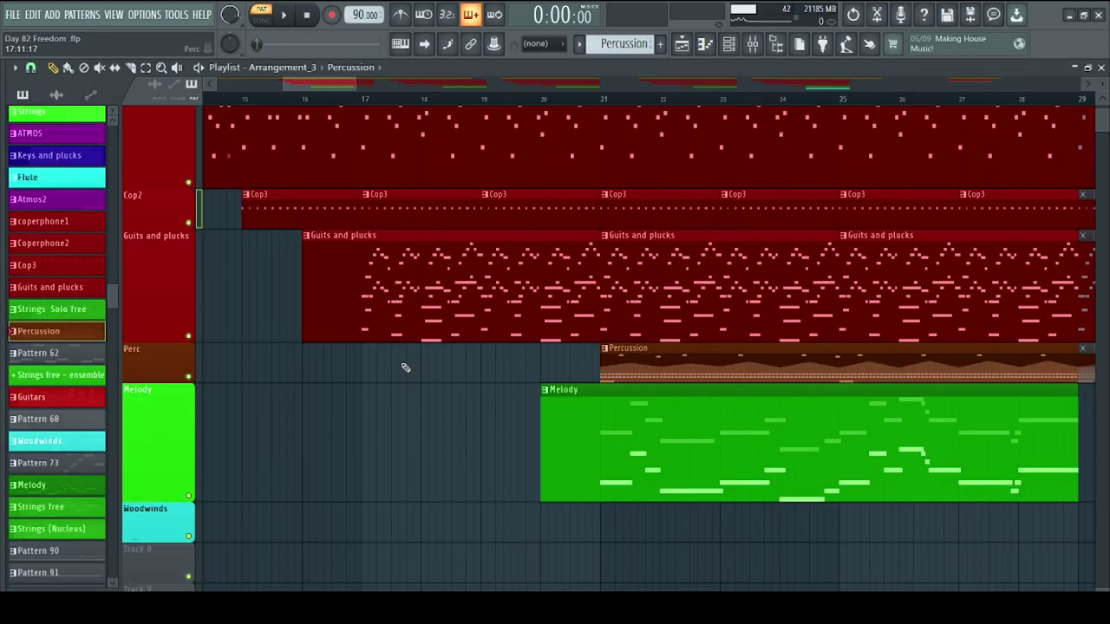
Open the Percussion pattern's LABS perc notes in the piano roll, play the pattern, and return to the playlist.
double_click(639, 351)
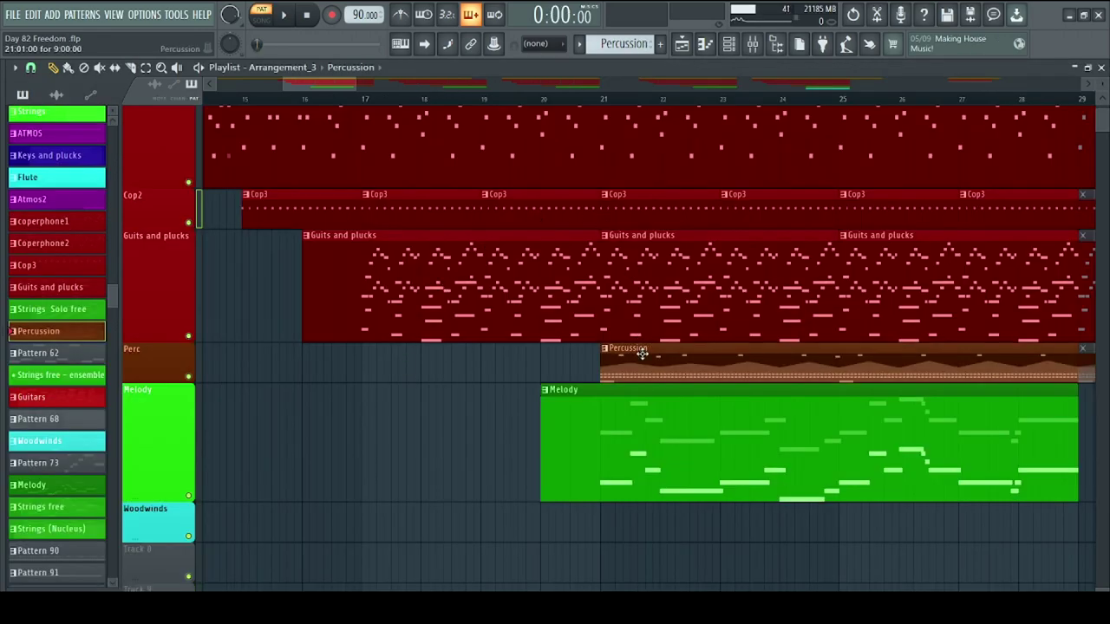
left_click(283, 14)
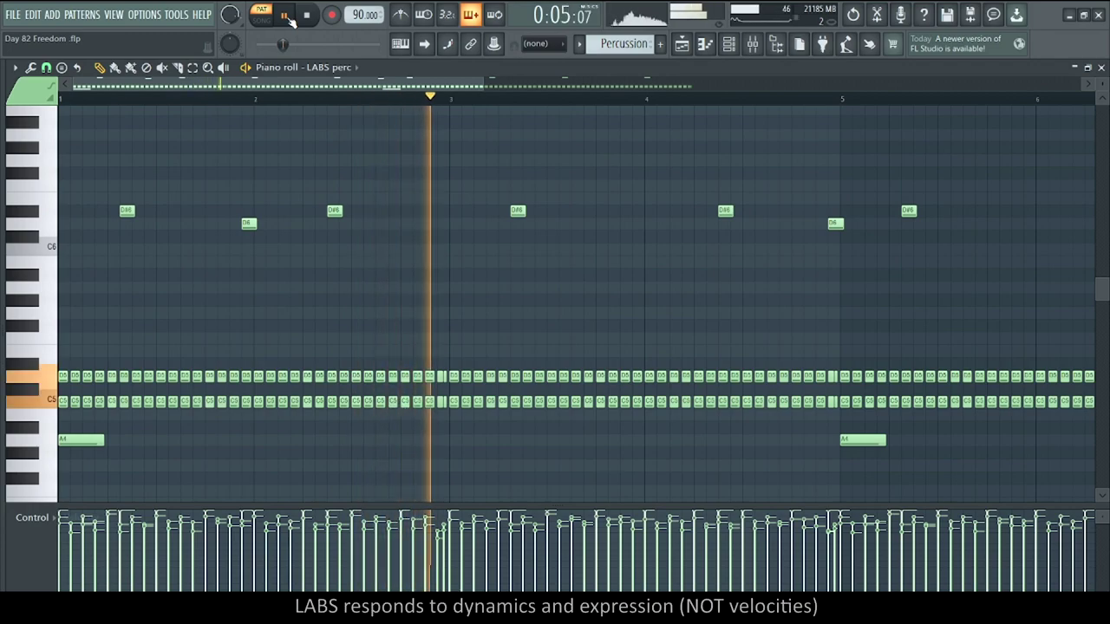
left_click(285, 15)
key("F7")
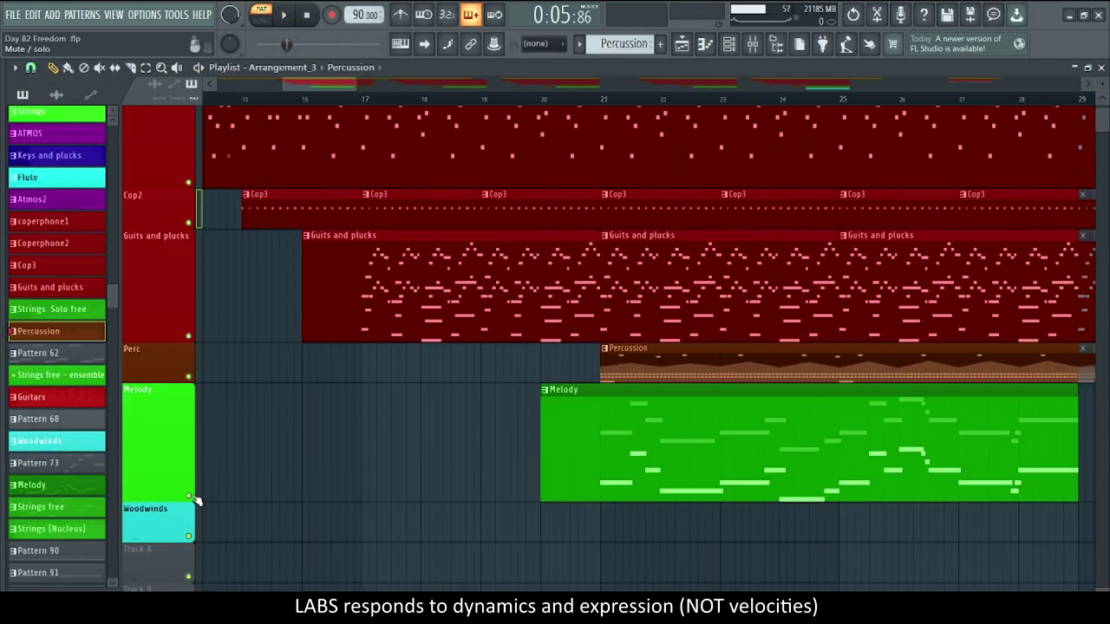
Solo the Melody track, play it from just before bar 21, and restore the other tracks.
right_click(190, 497)
left_click(593, 100)
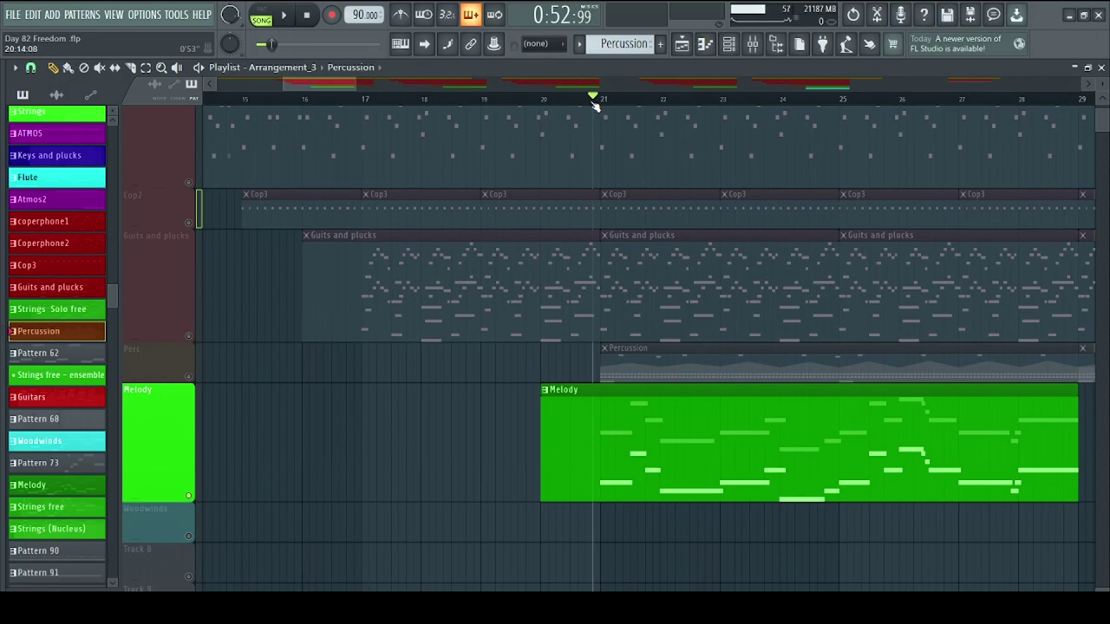
key("space")
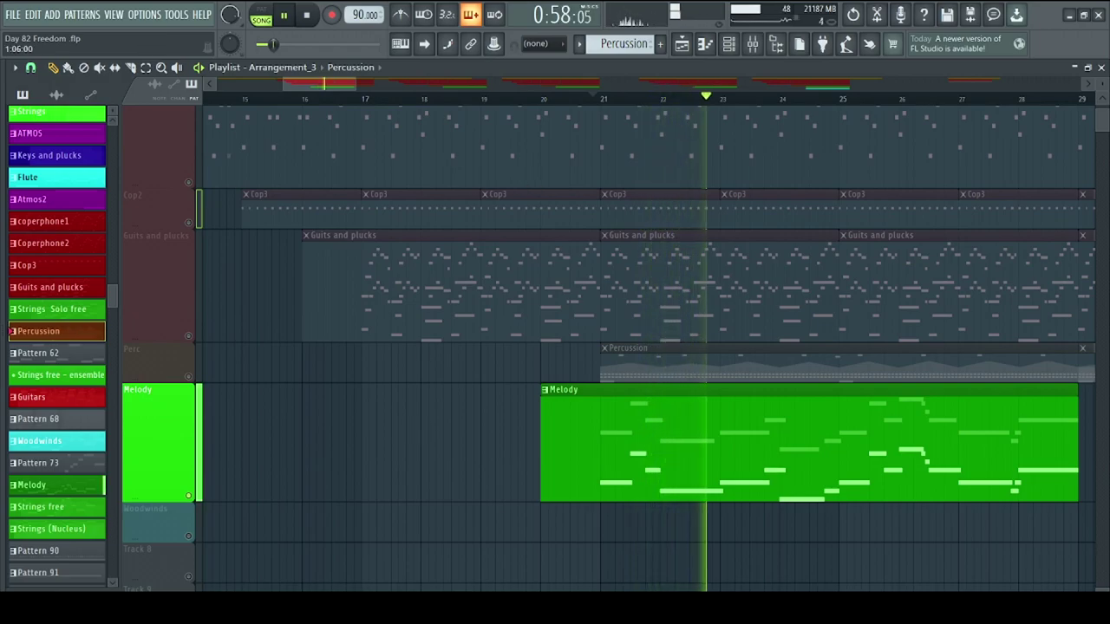
key("space")
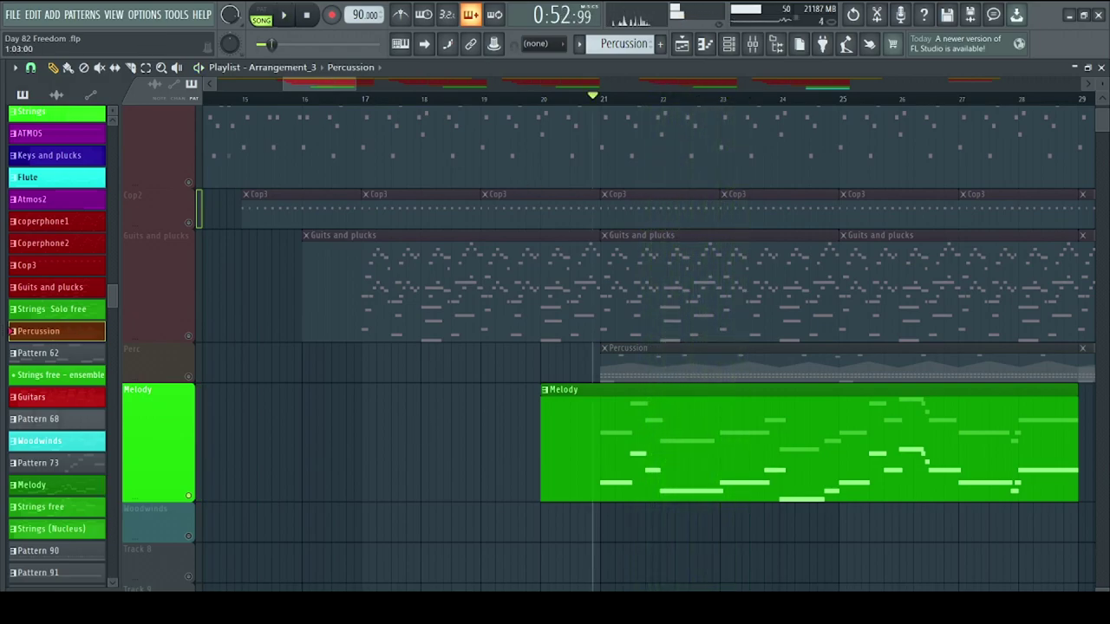
left_click(188, 497, "ctrl")
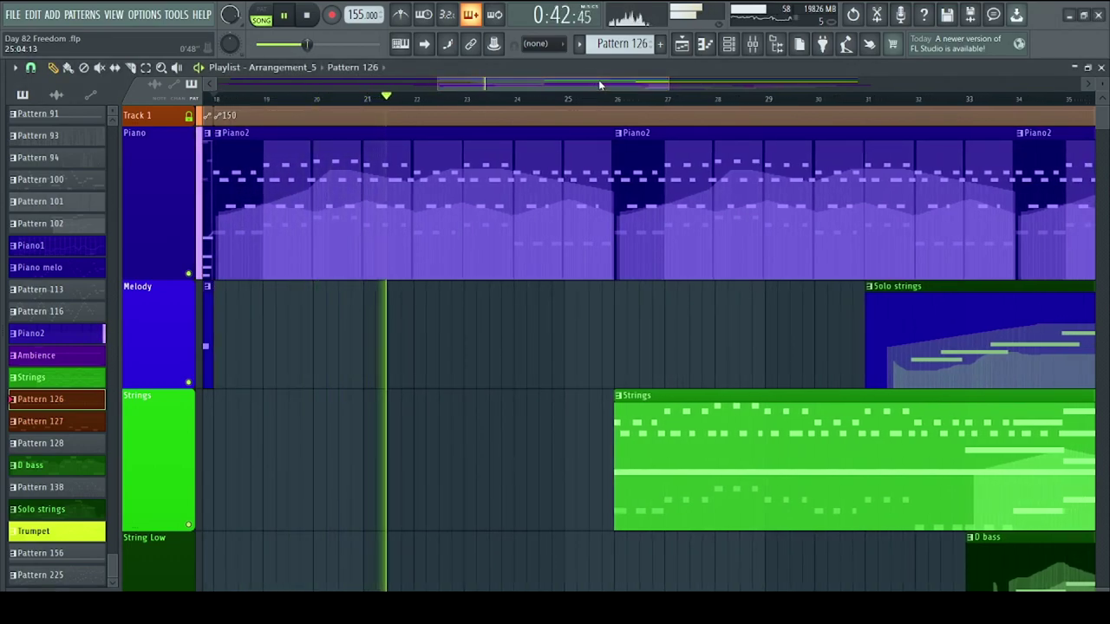
Look over the tracks of Arrangement_5 from Strings to Ambience & fx during playback.
scroll(676, 355, "down", 5)
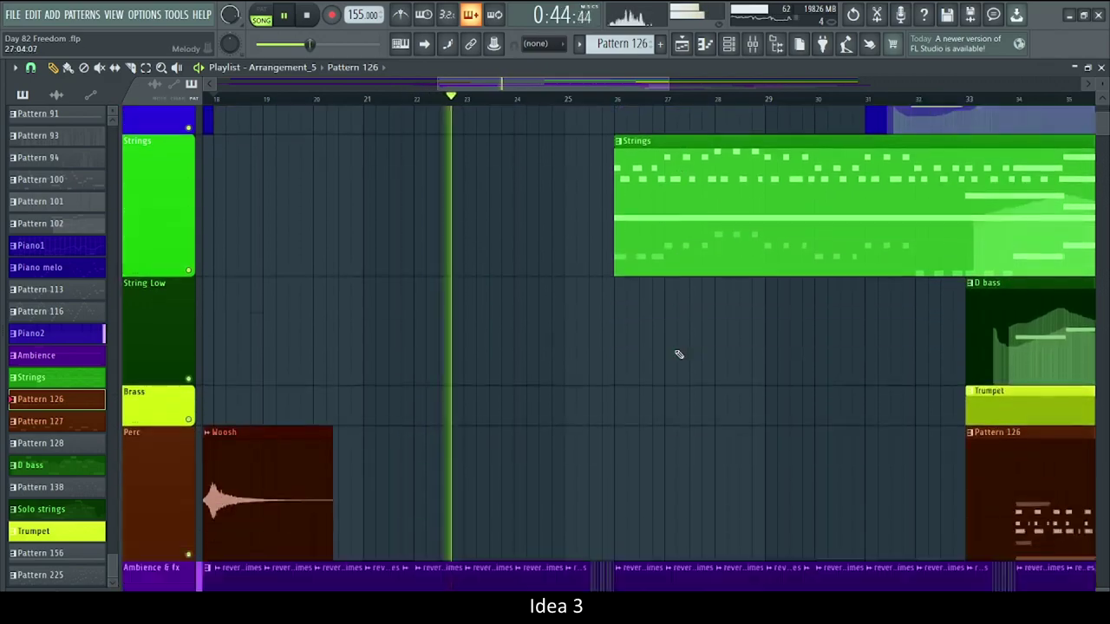
scroll(698, 351, "down", 3)
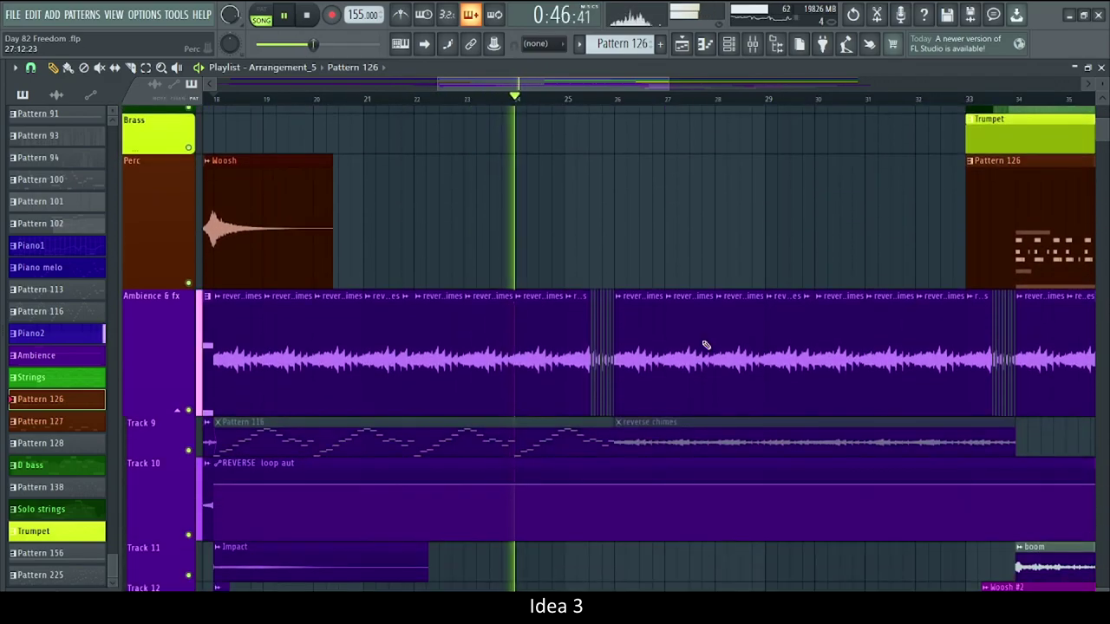
scroll(704, 347, "up", 2)
scroll(706, 344, "up", 4)
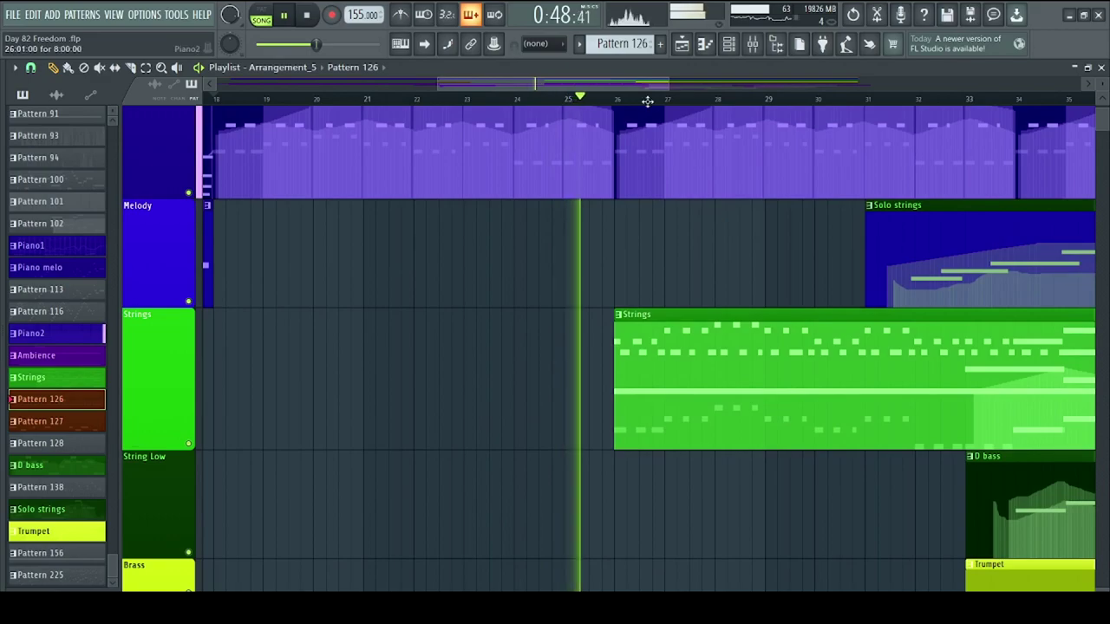
Follow the playback of Arrangement_5 from bar 26 towards bar 50, viewing the piano, melody, strings, brass and percussion tracks.
left_click_drag(647, 90, 738, 75)
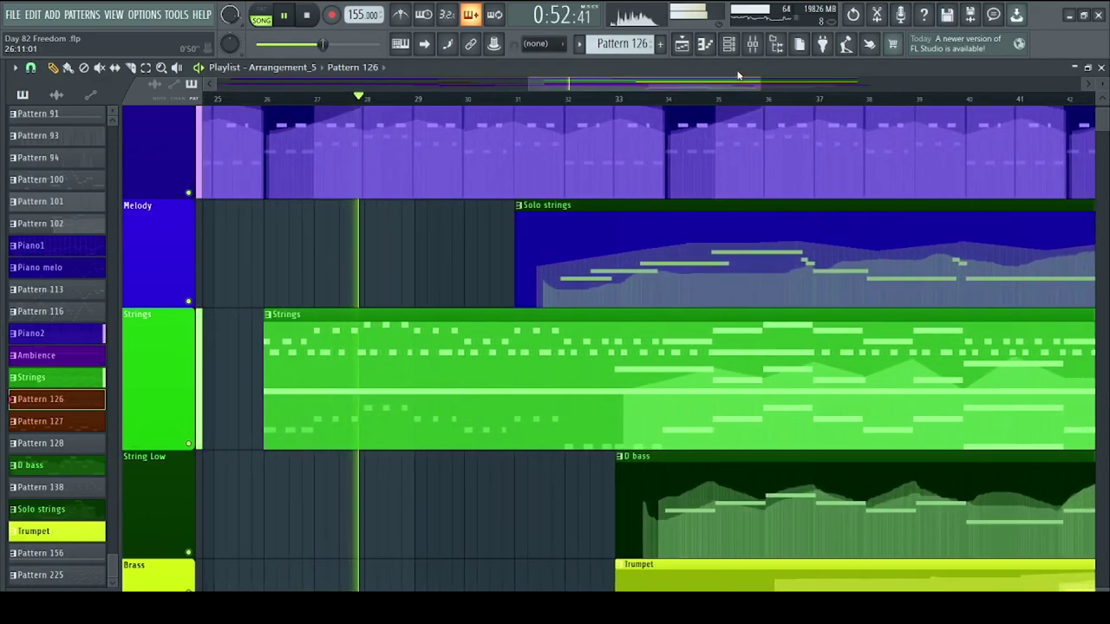
left_click_drag(738, 75, 770, 76)
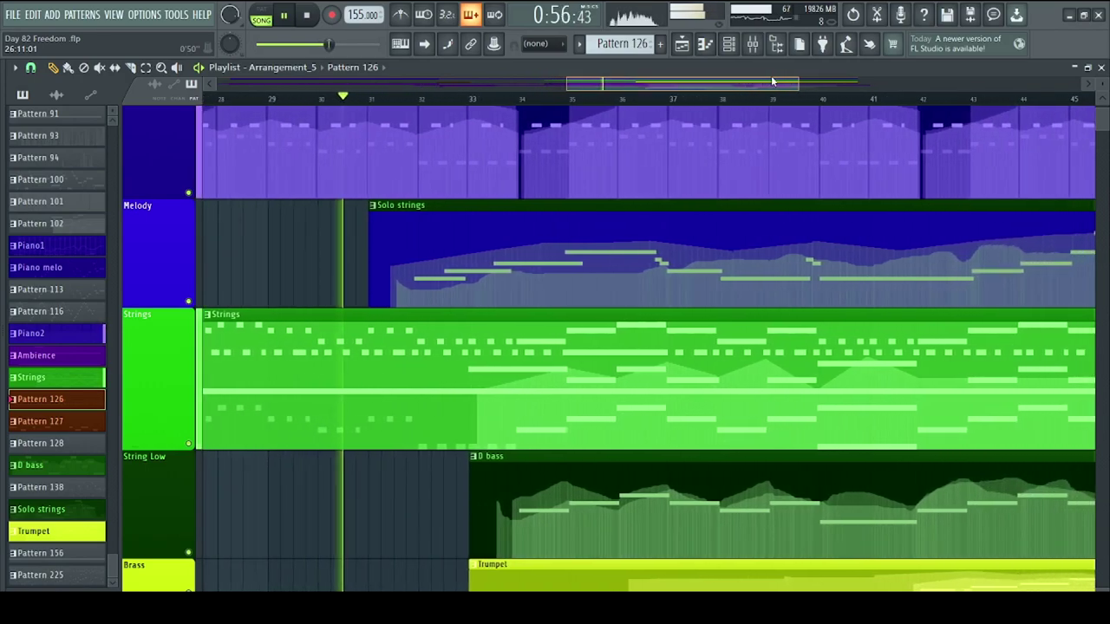
scroll(762, 183, "down", 2)
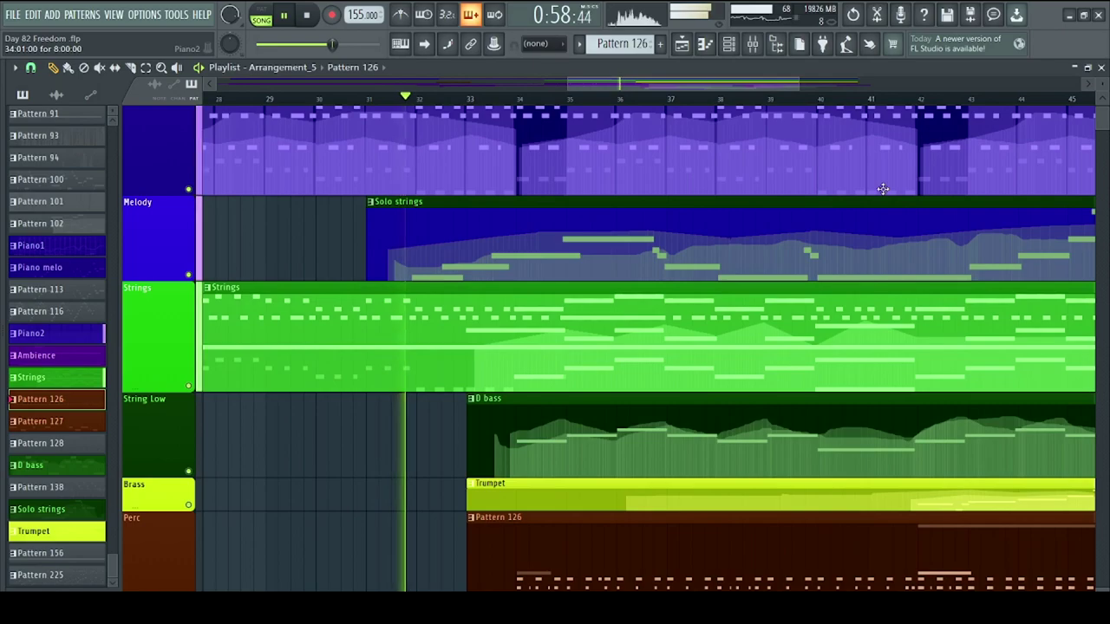
scroll(776, 218, "down", 1)
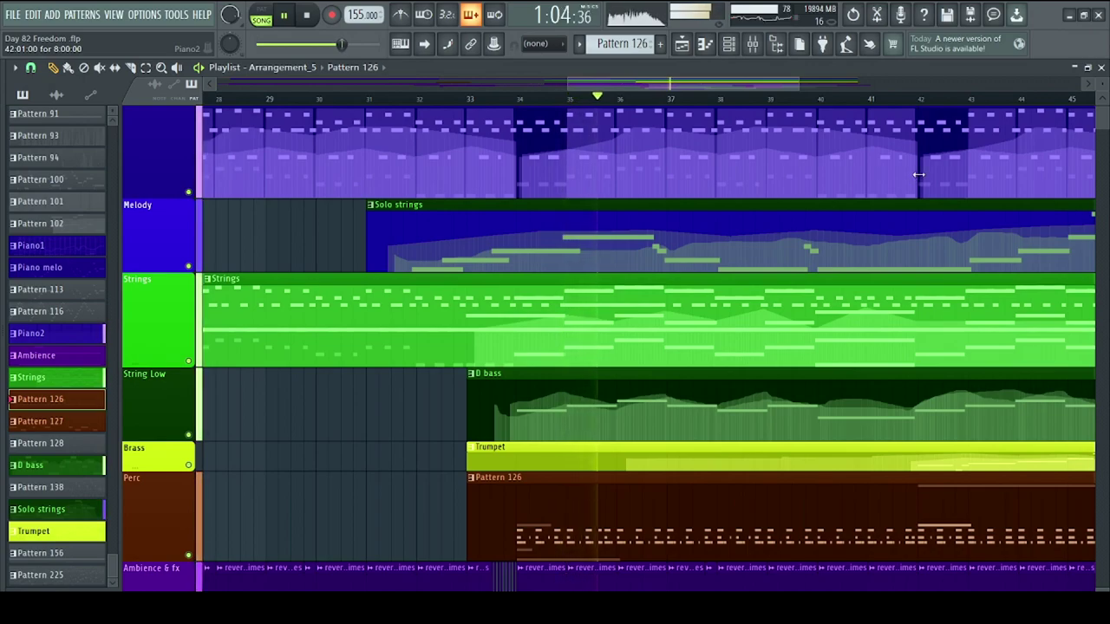
left_click_drag(676, 83, 734, 84)
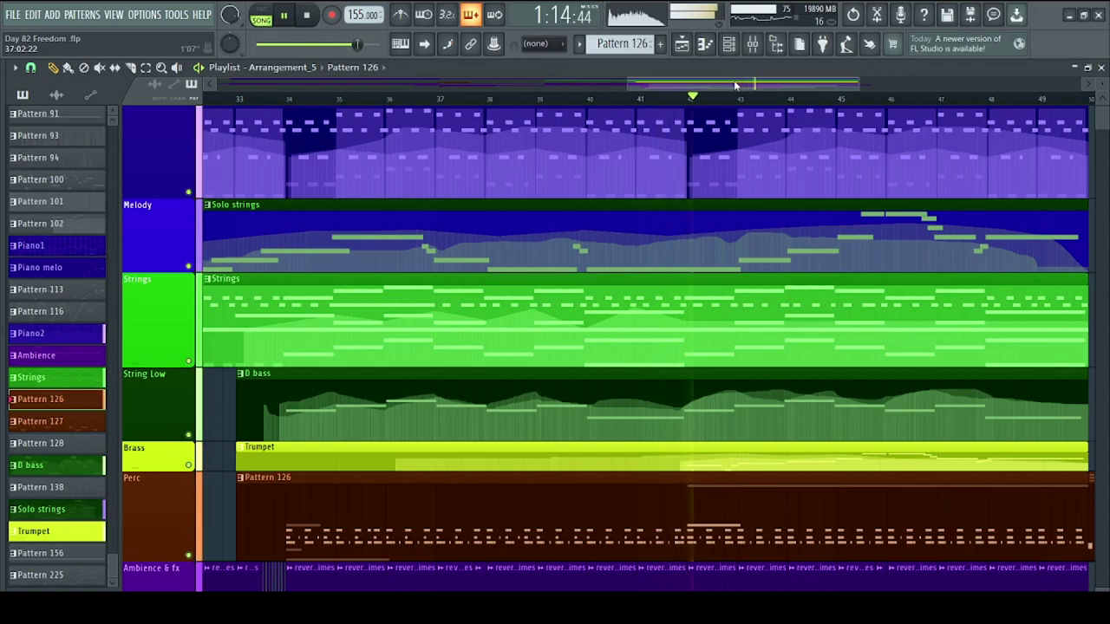
left_click_drag(734, 85, 759, 82)
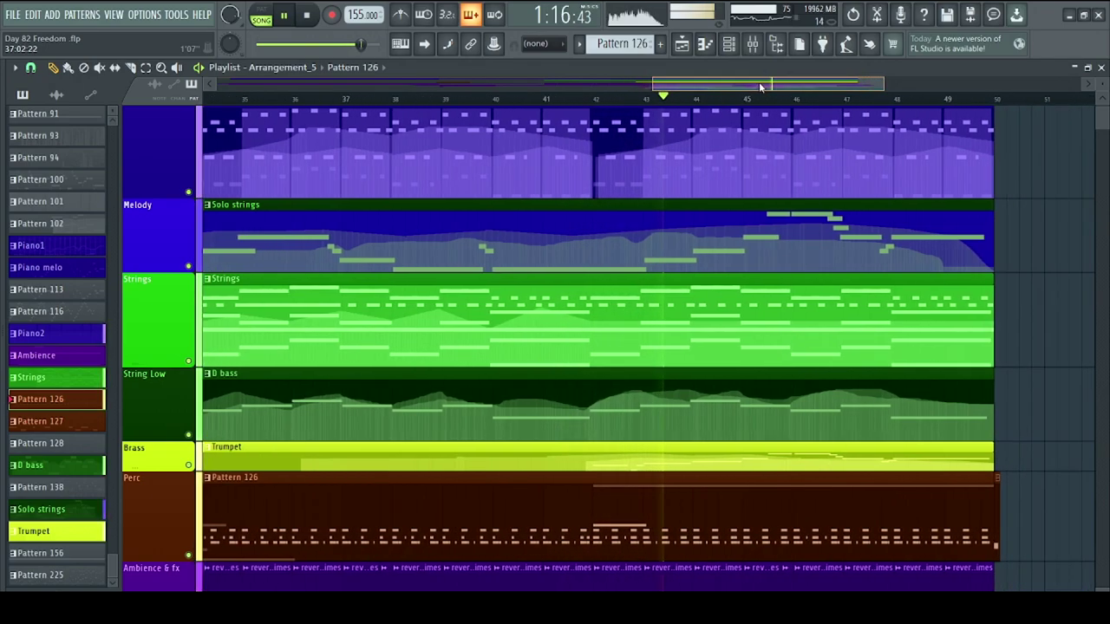
scroll(930, 180, "down", 1)
scroll(930, 181, "up", 2)
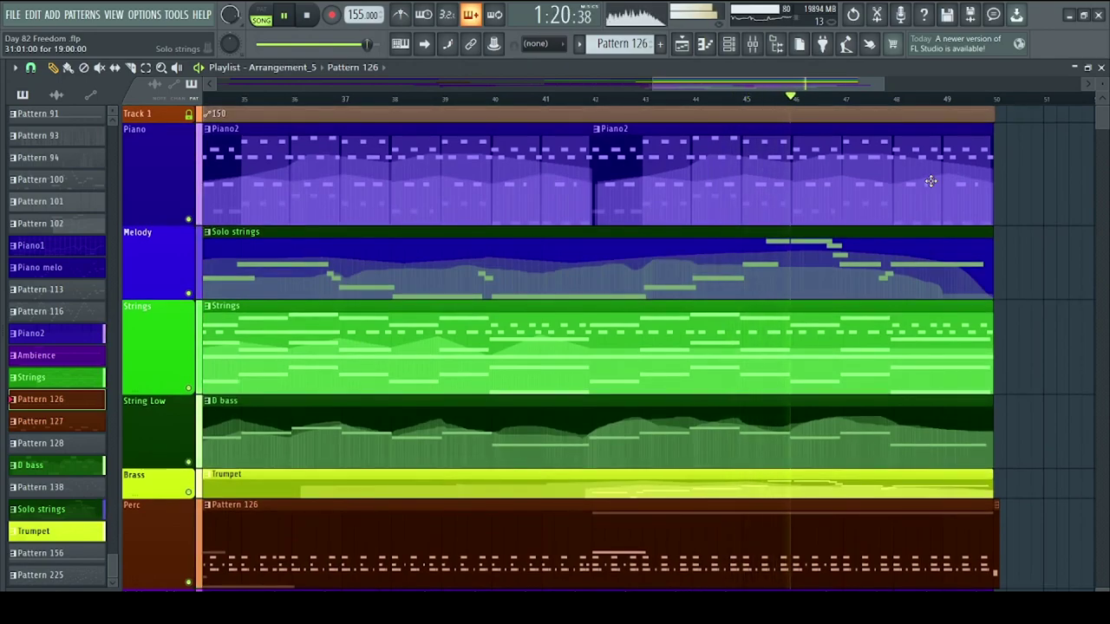
scroll(930, 180, "down", 2)
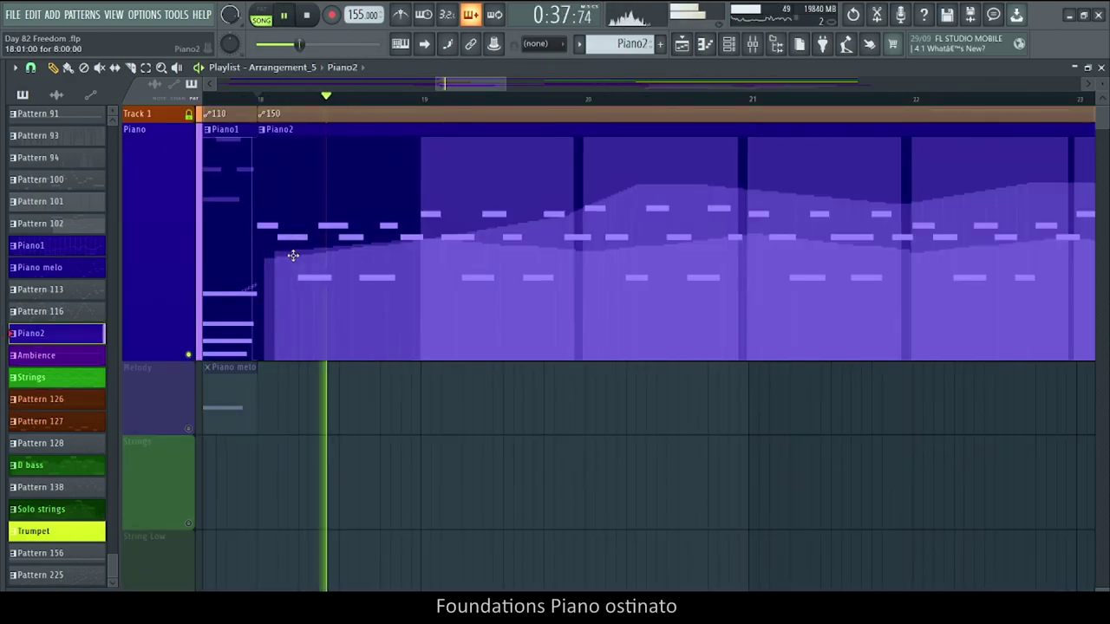
View the Piano2 pattern's LABS.PIANO notes during playback, and play the soloed Strings track from just before bar 26.
double_click(343, 226)
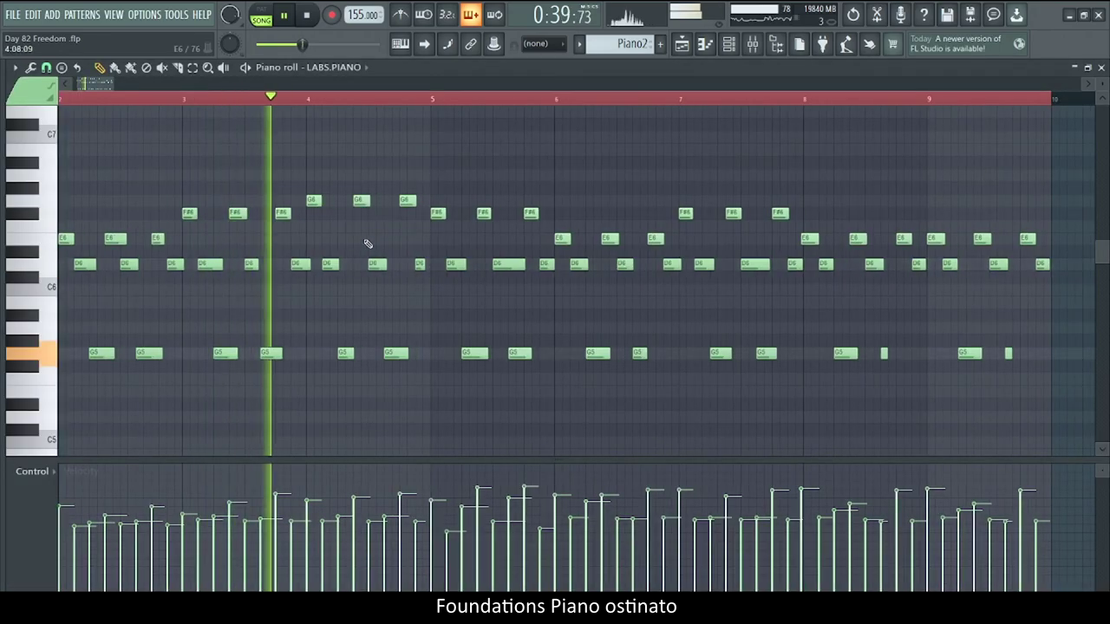
left_click(683, 48)
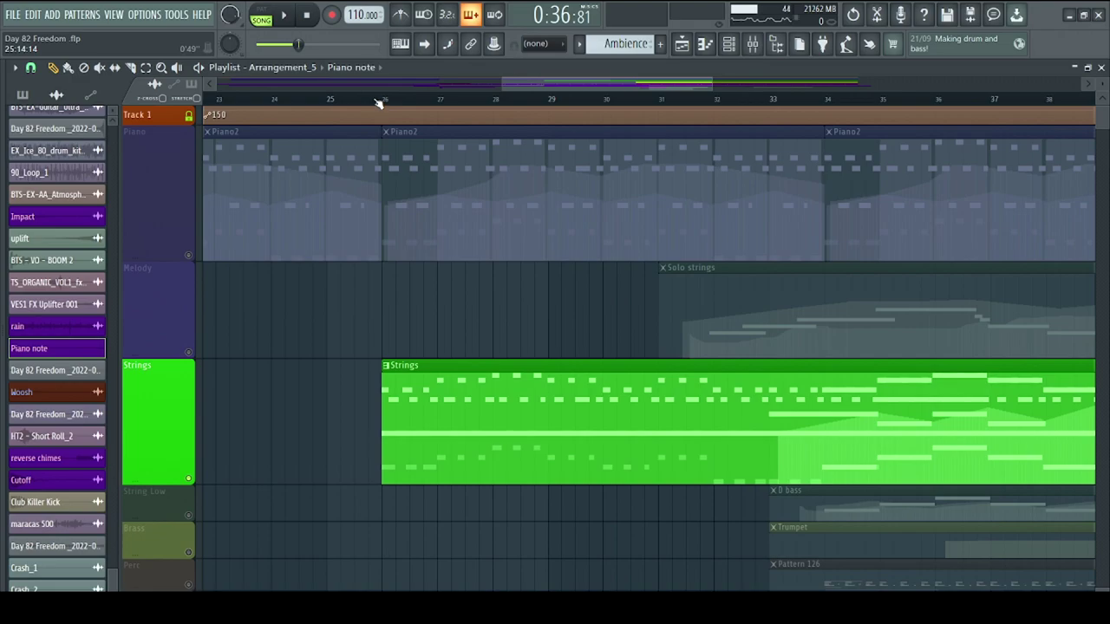
left_click(378, 100)
key("space")
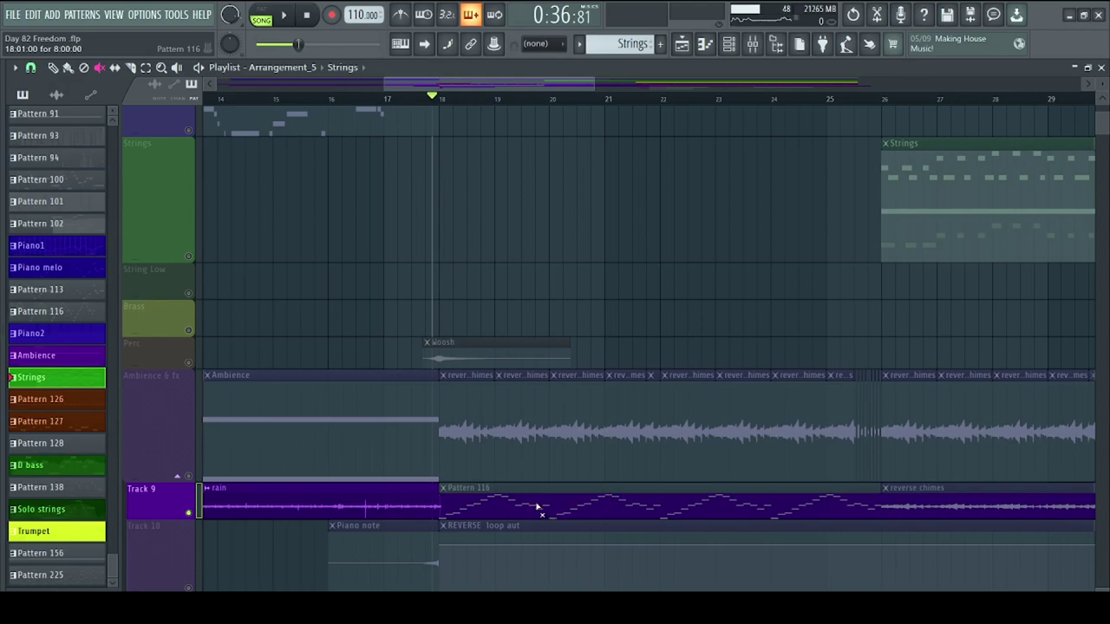
Play Pattern 116 on Track 9 from just before bar 18, and the reverse chimes on Ambience & fx from bar 22.
key("space")
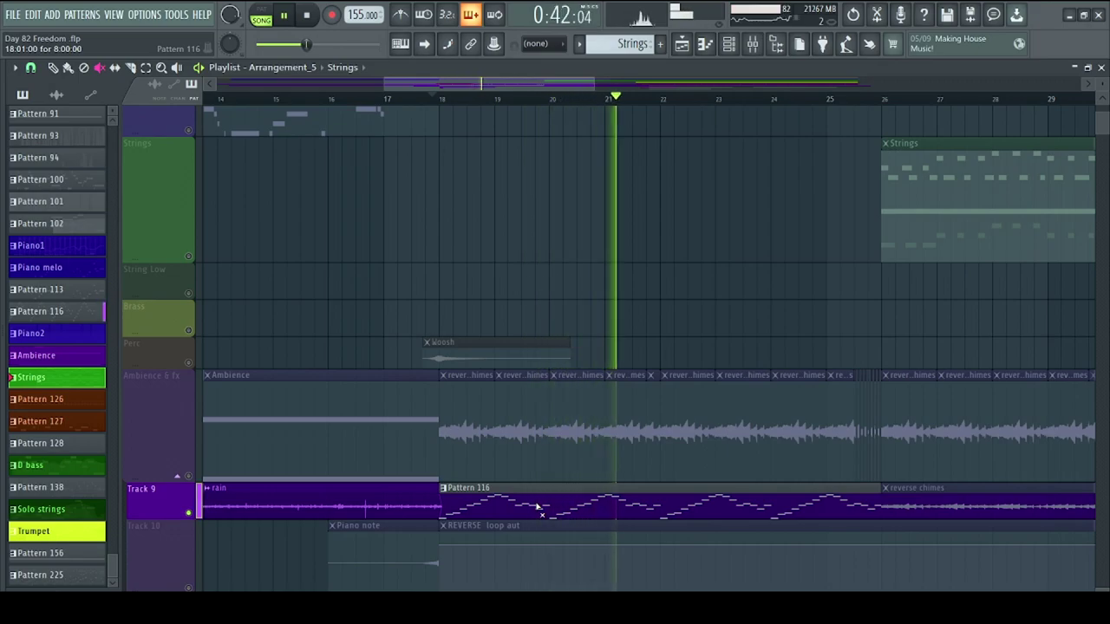
key("space")
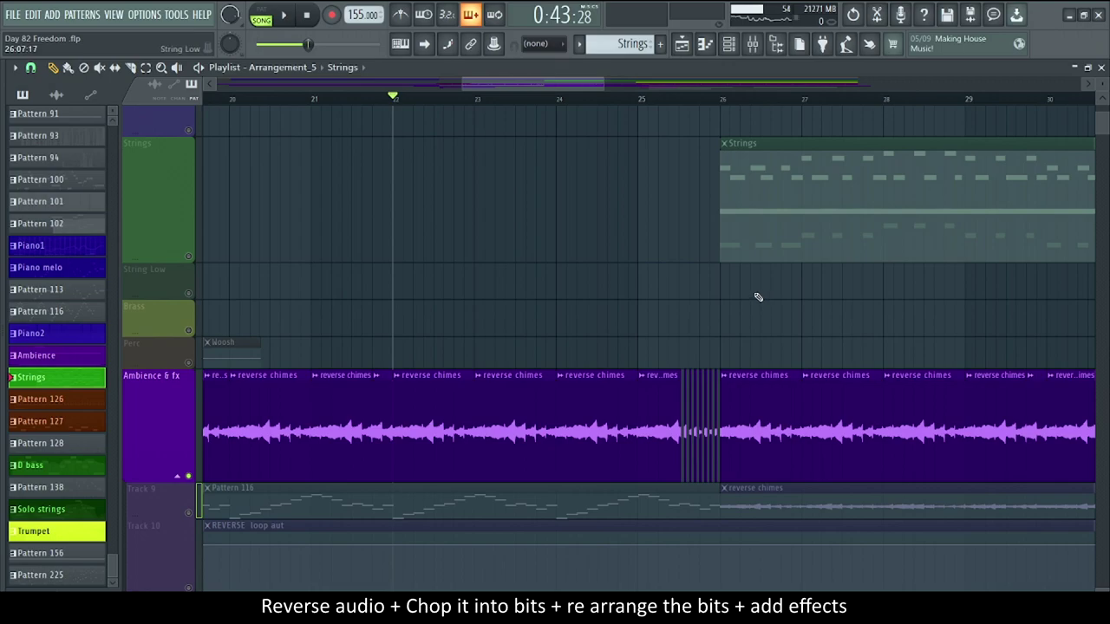
key("space")
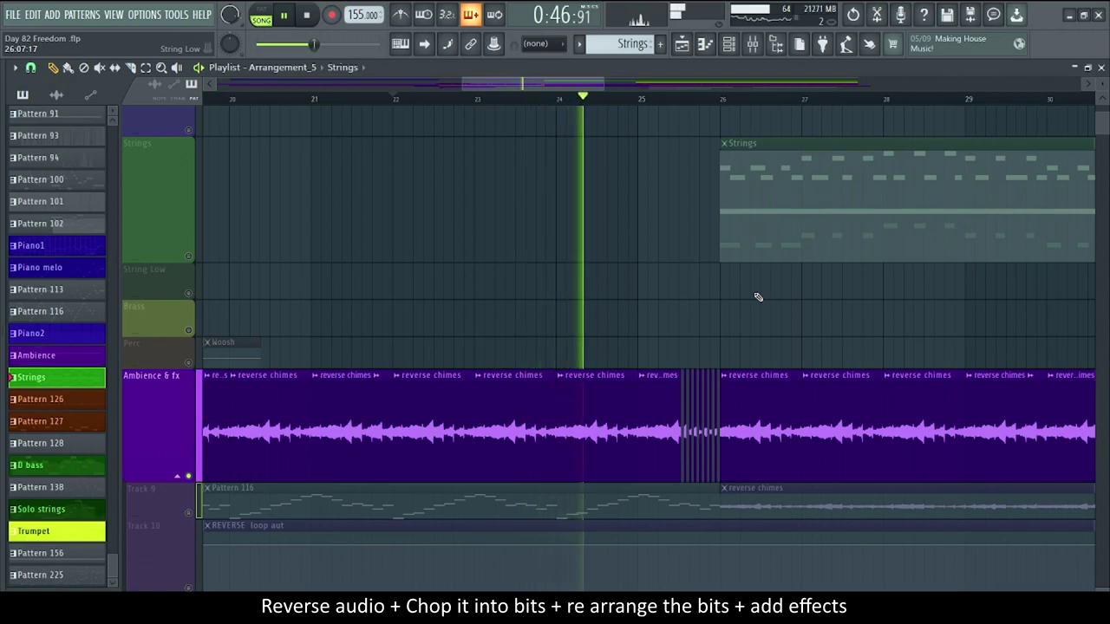
Play the D bass pattern in the piano roll from just before bar 2, and the soloed Perc track from just before bar 34.
scroll(768, 315, "up", 4)
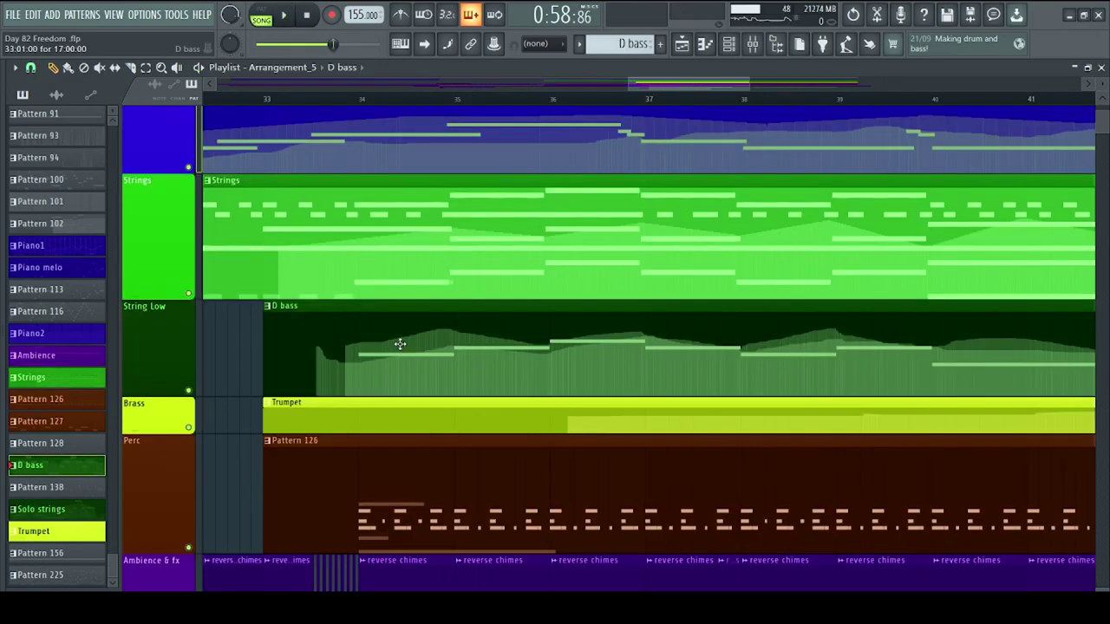
double_click(400, 344)
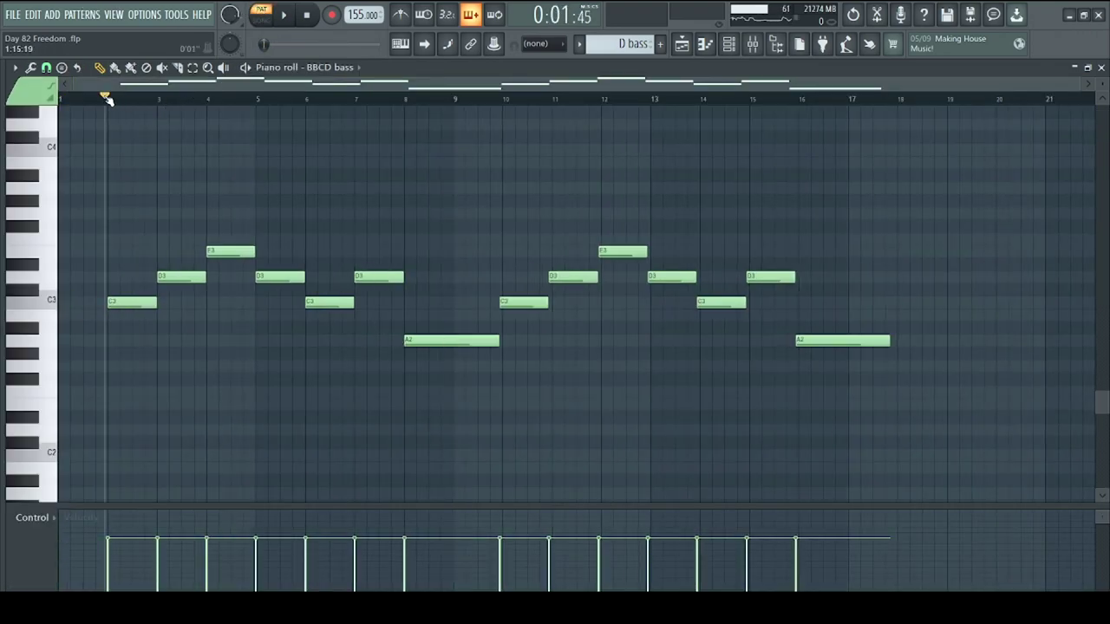
key("space")
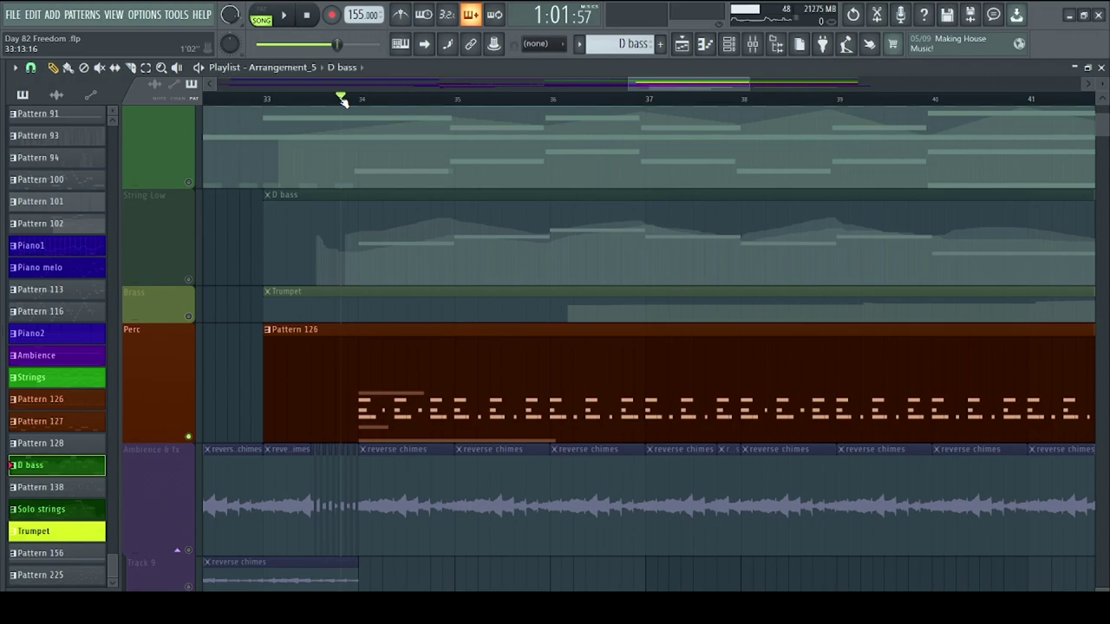
key("space")
scroll(376, 110, "down", 2)
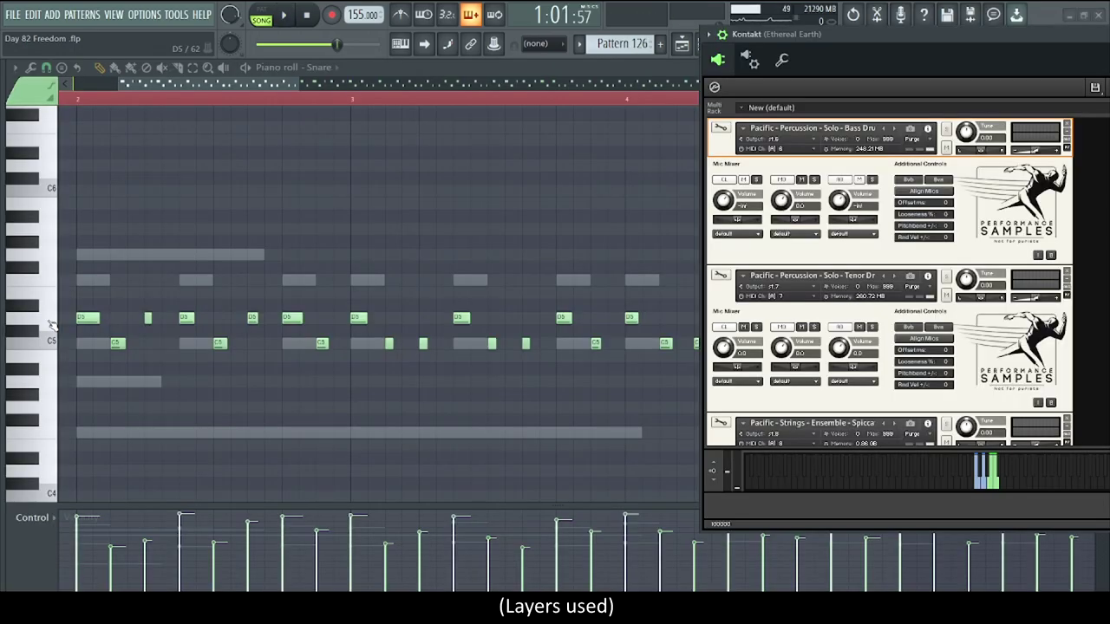
Audition the D5 snare and F5 bass drum notes of Pattern 126, and open the layer with the C5 ghost notes.
left_click(51, 322)
double_click(93, 279)
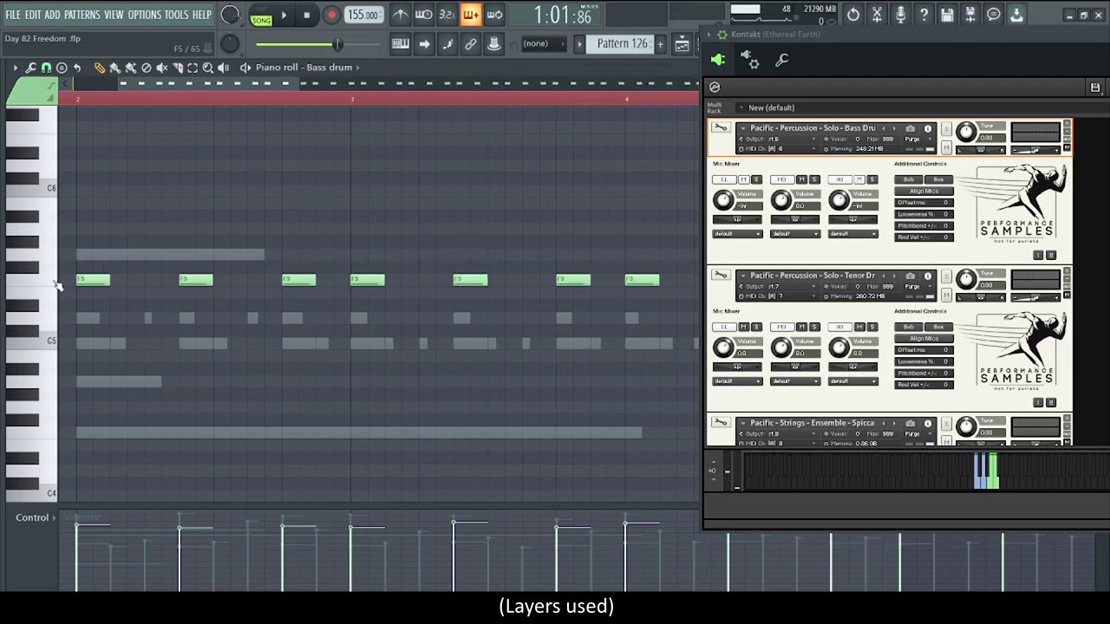
left_click(55, 283)
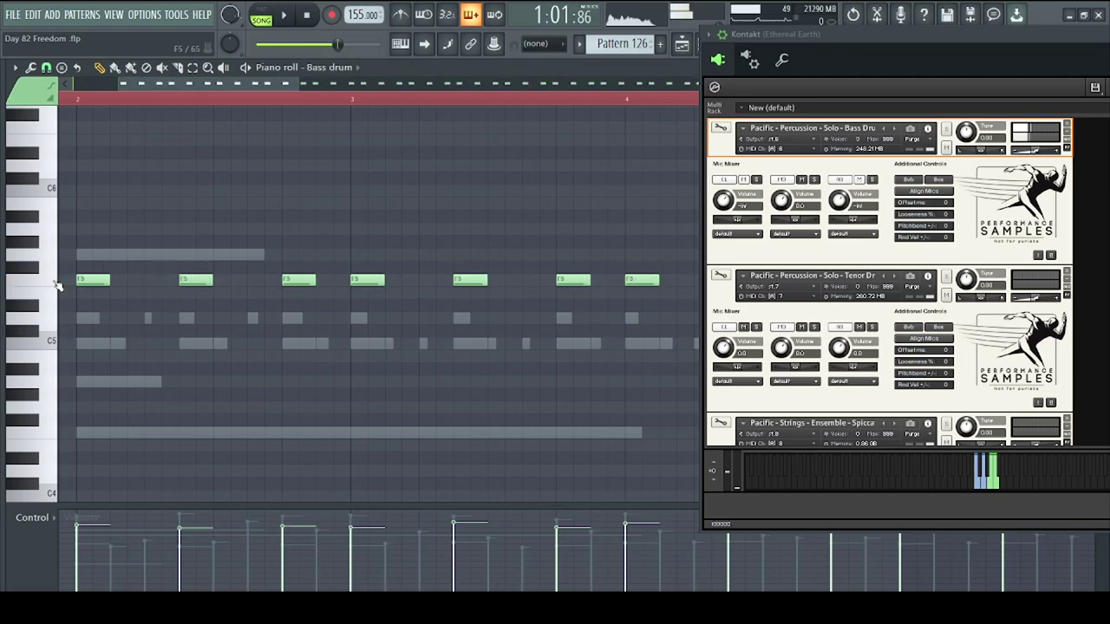
double_click(92, 343)
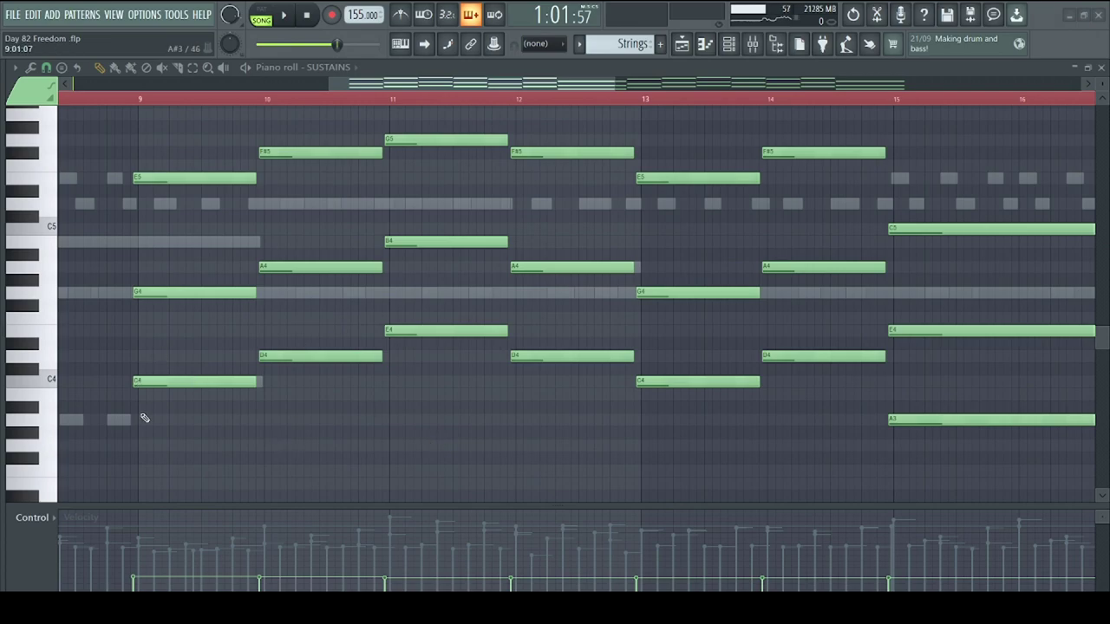
Play the SUSTAINS part of the Strings pattern from the piano roll.
key("space")
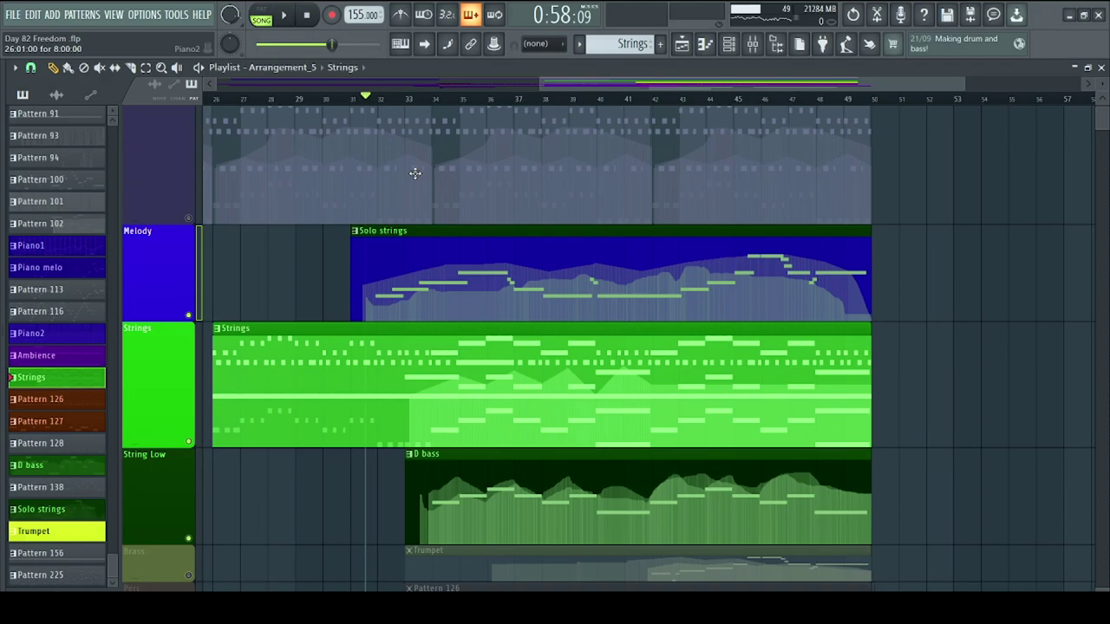
Play the Melody, Strings and String Low tracks together from bar 31, and the soloed Brass track from just before bar 42.
key("space")
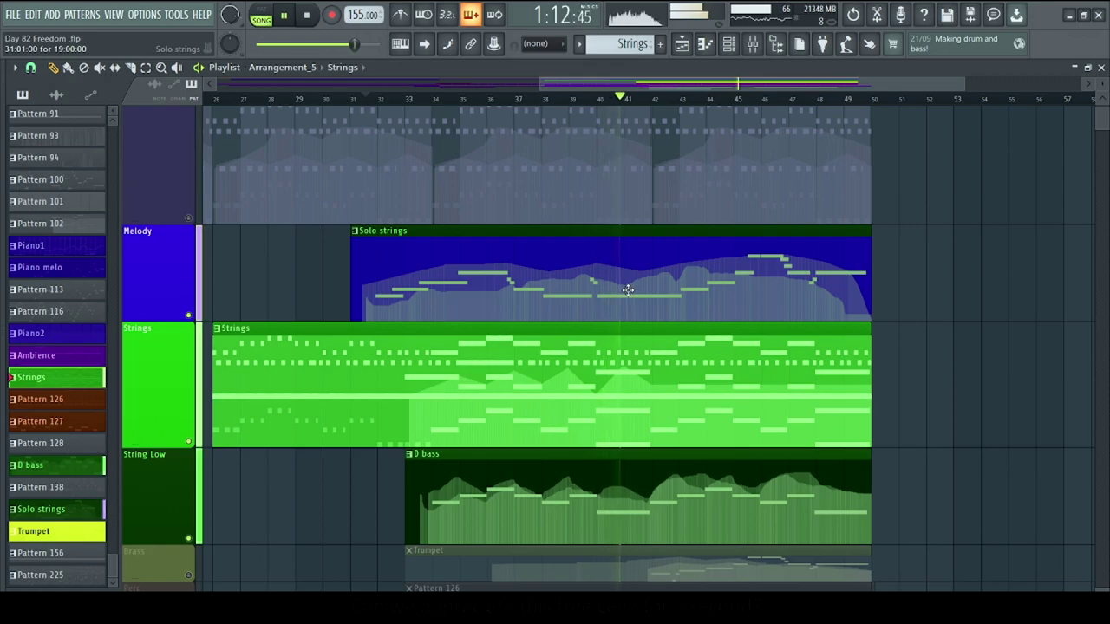
scroll(520, 390, "down", 3)
left_click(188, 465, "ctrl")
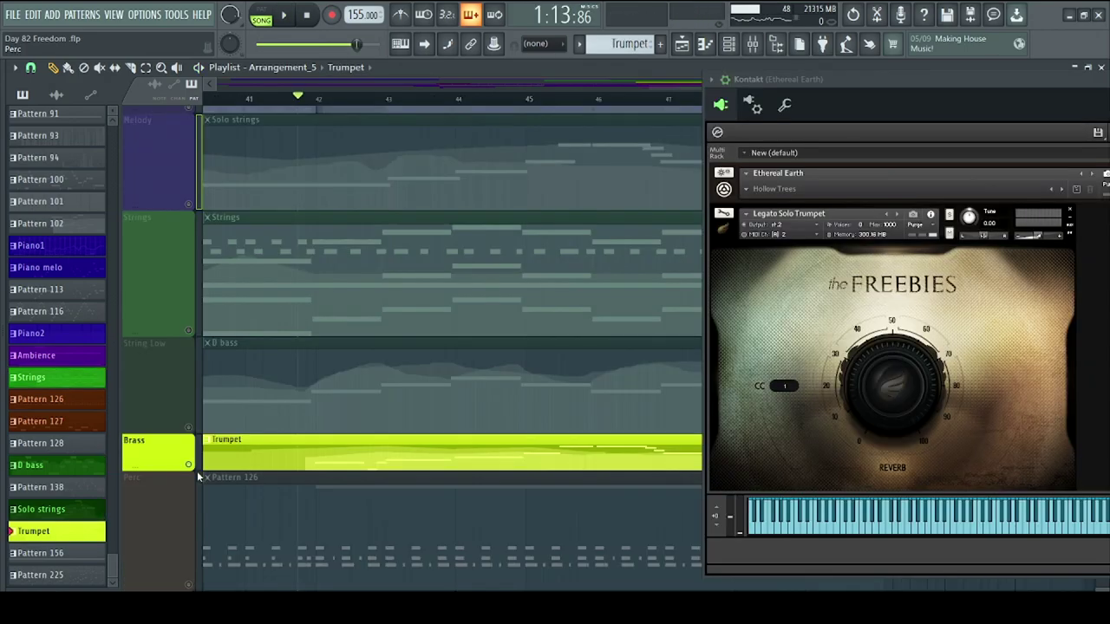
key("space")
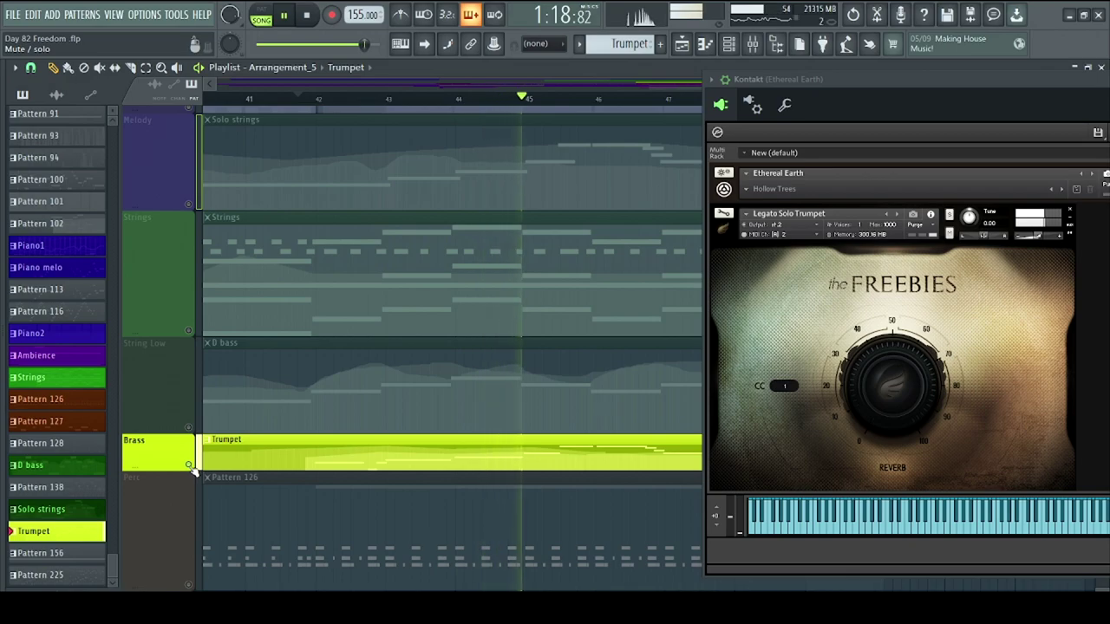
Unsolo the Brass track and play the full arrangement through the closing bars of the Solo strings, Strings, D bass and Trumpet patterns.
right_click(189, 466)
key("space")
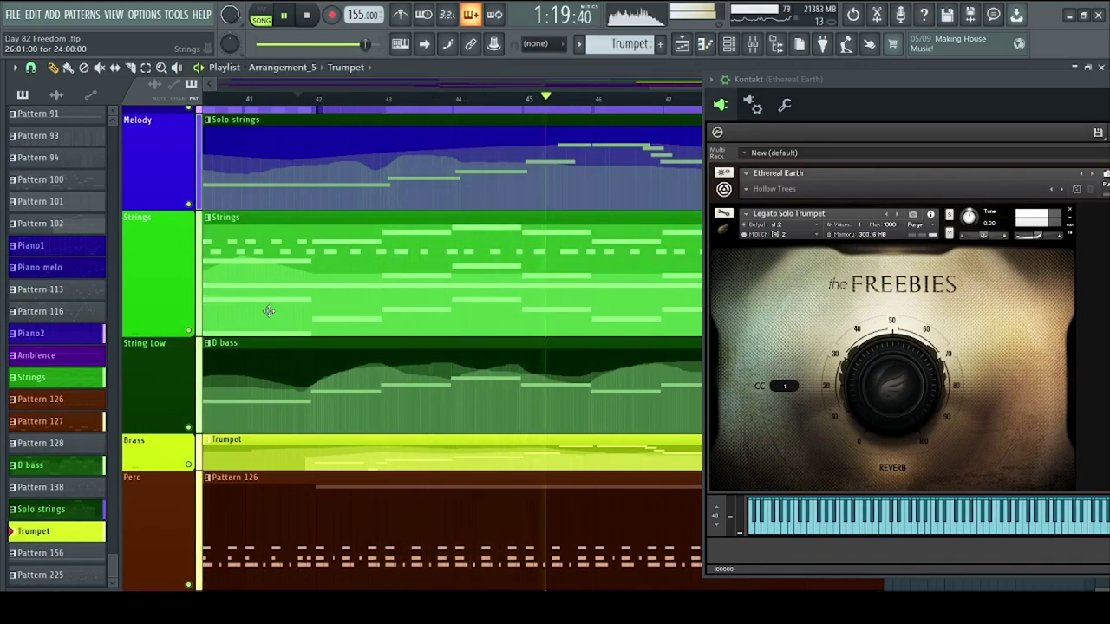
scroll(269, 310, "down", 3)
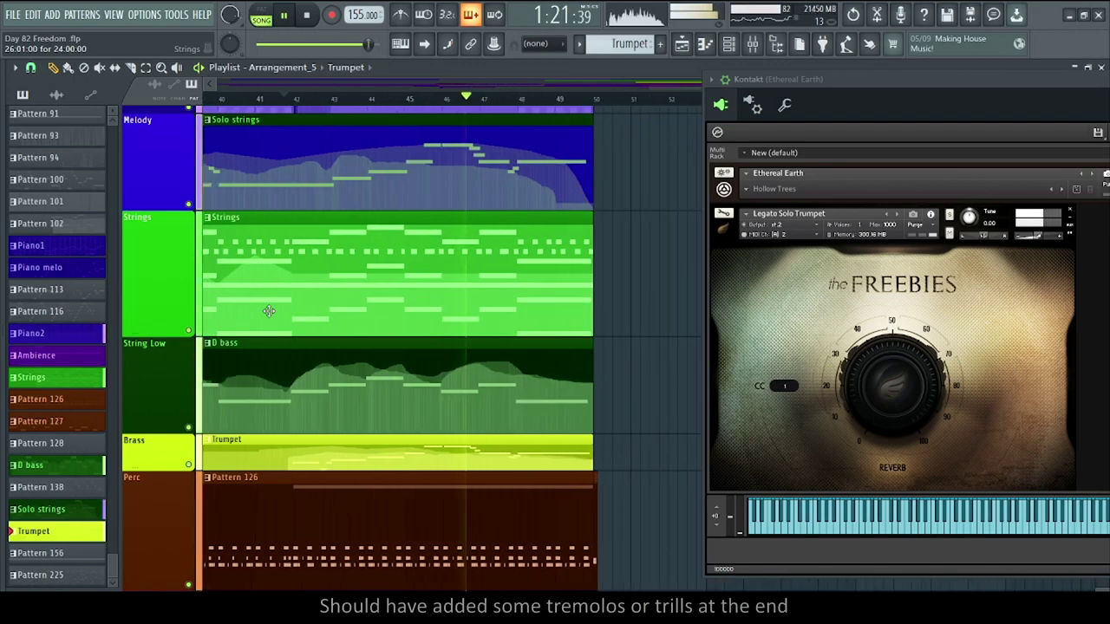
scroll(408, 302, "down", 1)
scroll(411, 305, "up", 3)
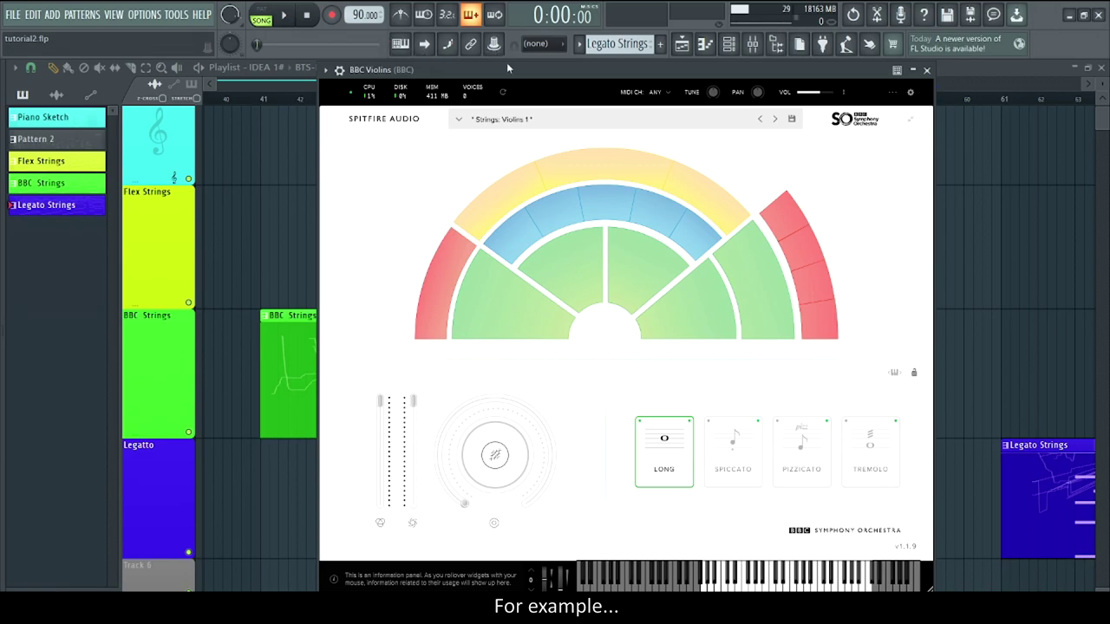
Move the BBC Violins window aside, and play the BBC Strings pattern from just before bar 43 and Legato Strings from just before bar 63.
left_click_drag(512, 67, 380, 73)
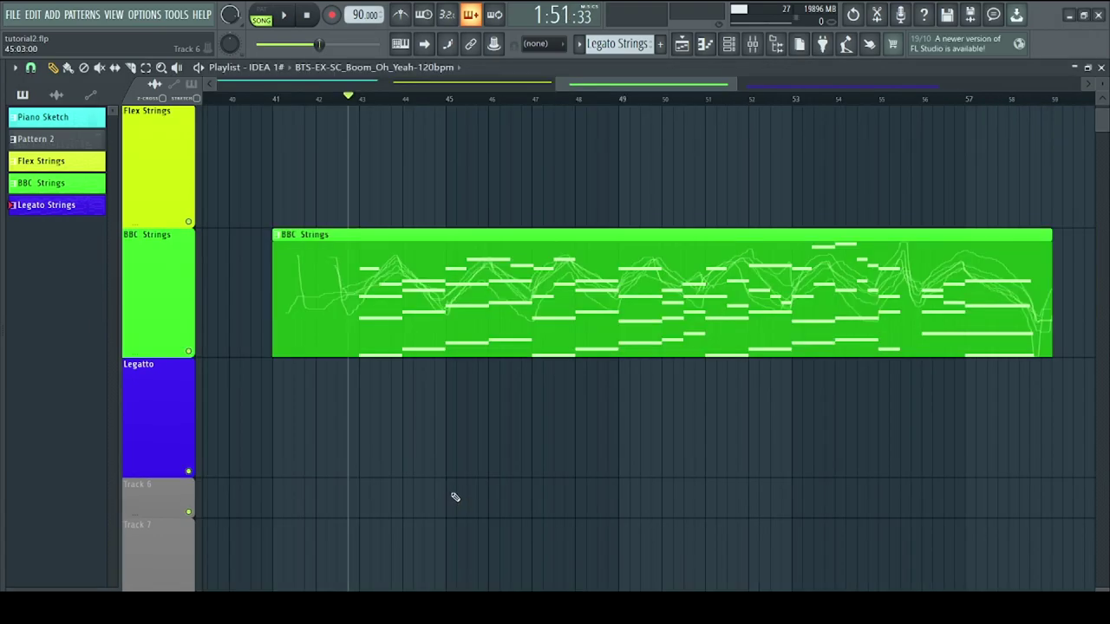
key("space")
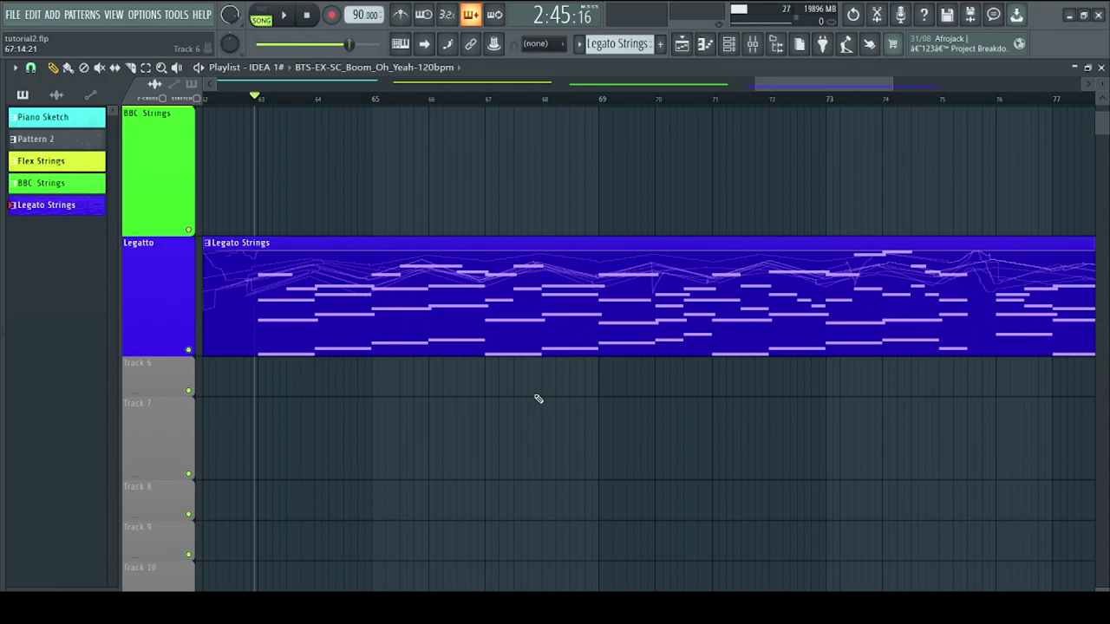
key("space")
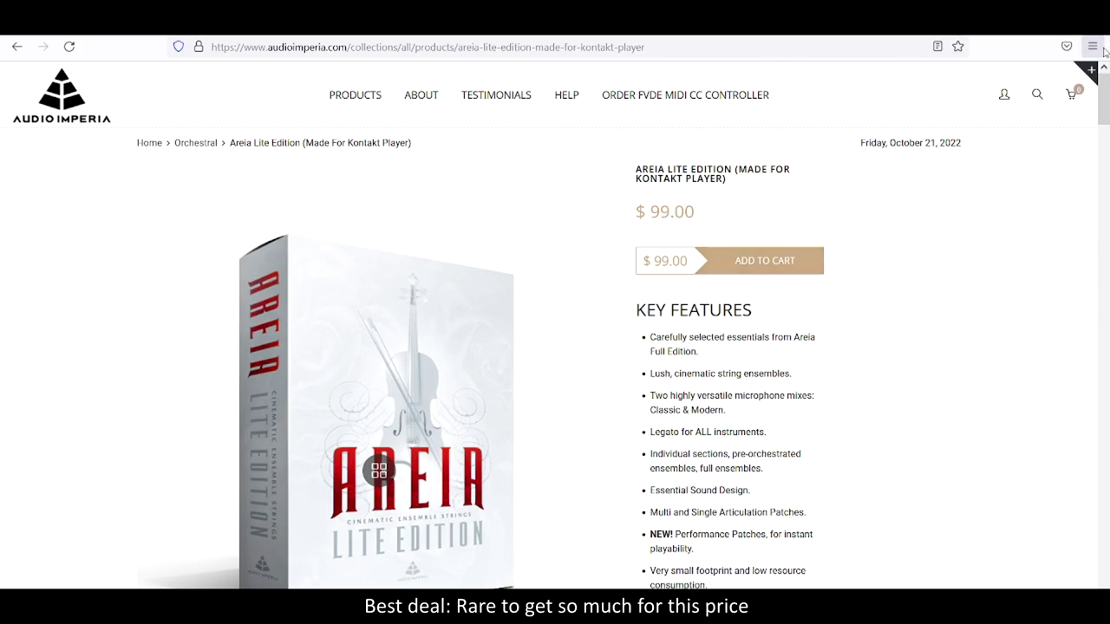
Switch to the browser and examine the instrument overviews on Audio Imperia's Areia Lite Edition and Nucleus product pages.
left_click_drag(1104, 97, 1105, 355)
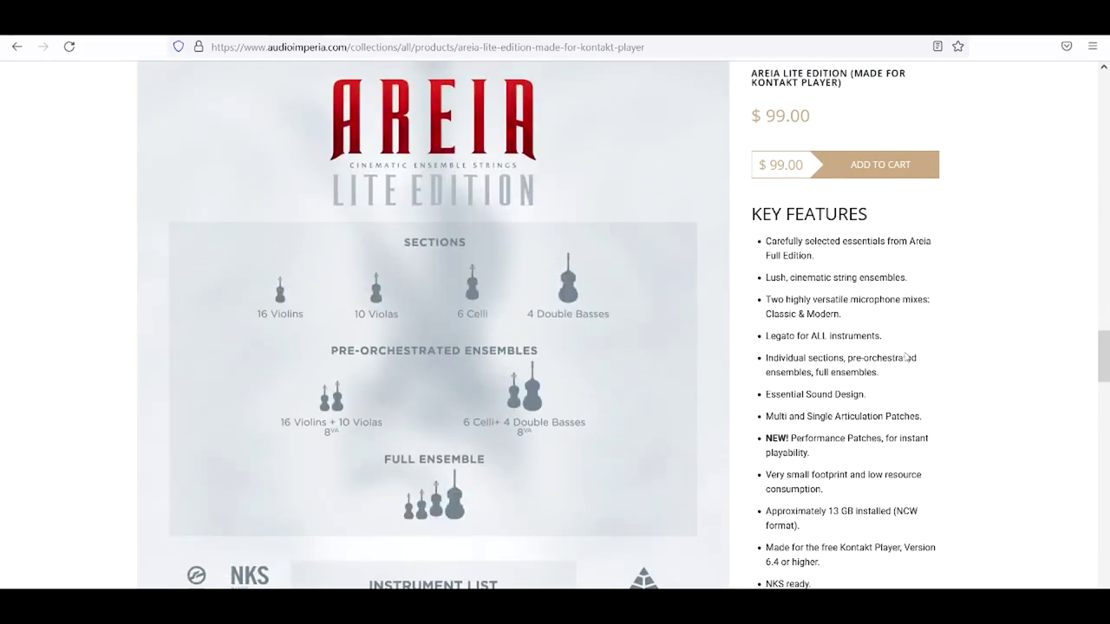
key("alt+Left")
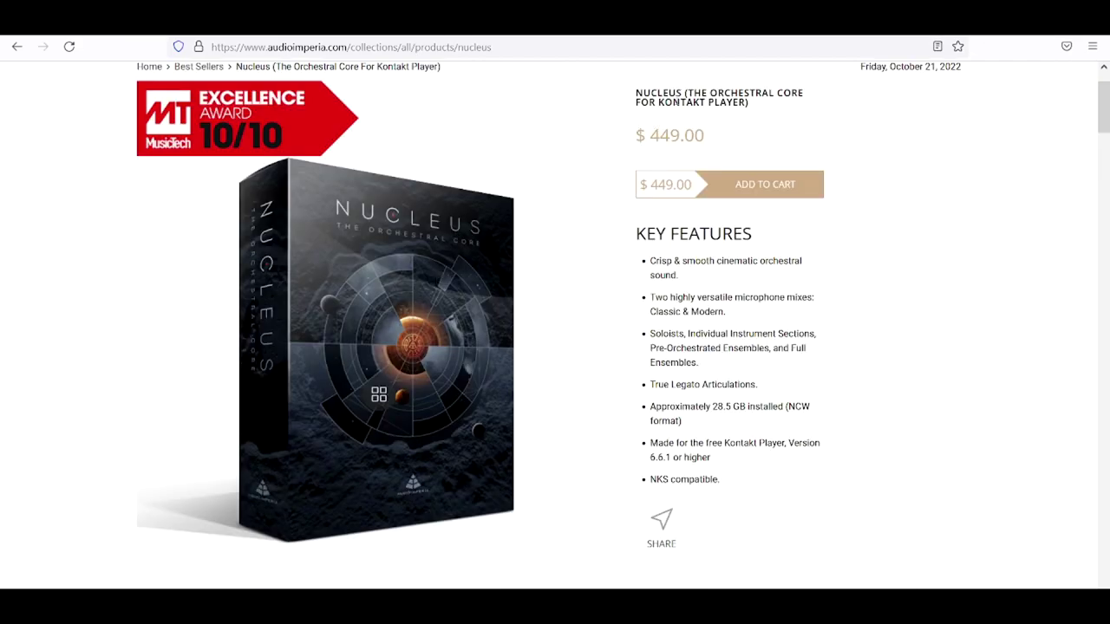
left_click(517, 326)
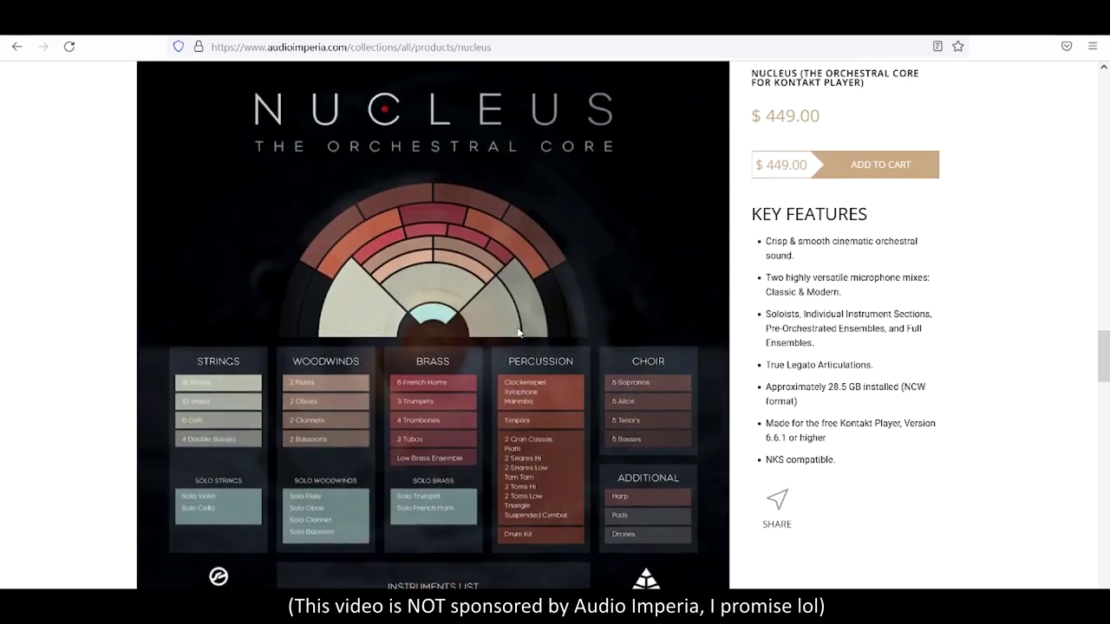